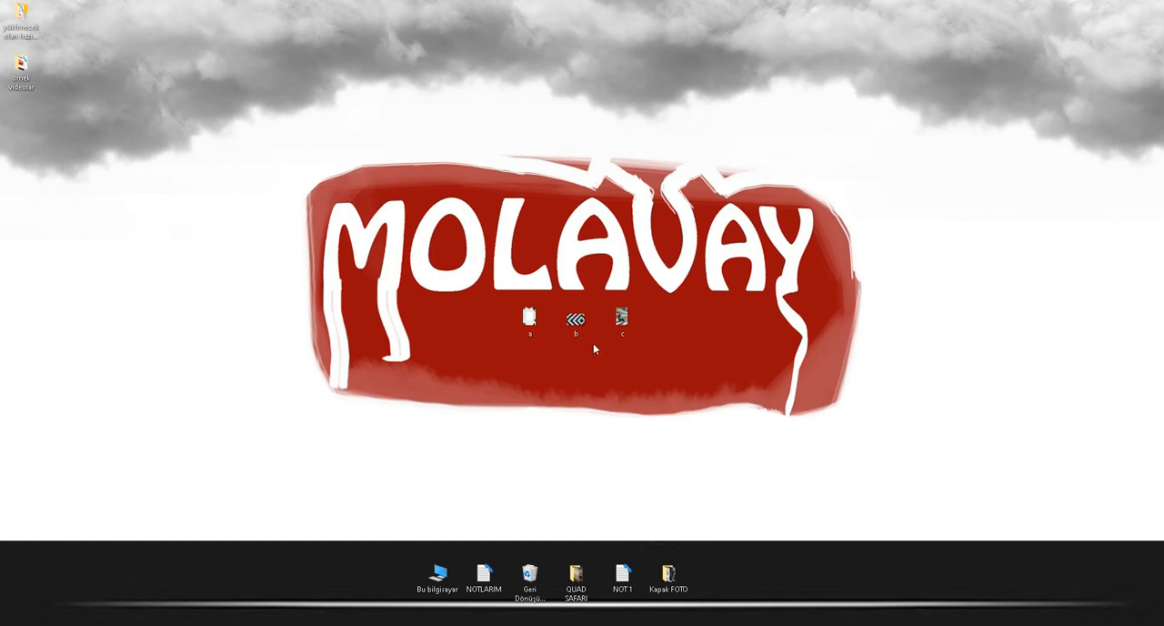
# Preview the desktop images c.jpg, b.jpg and a.jpg in the photo viewer and close it.
pyautogui.doubleClick(621, 323)
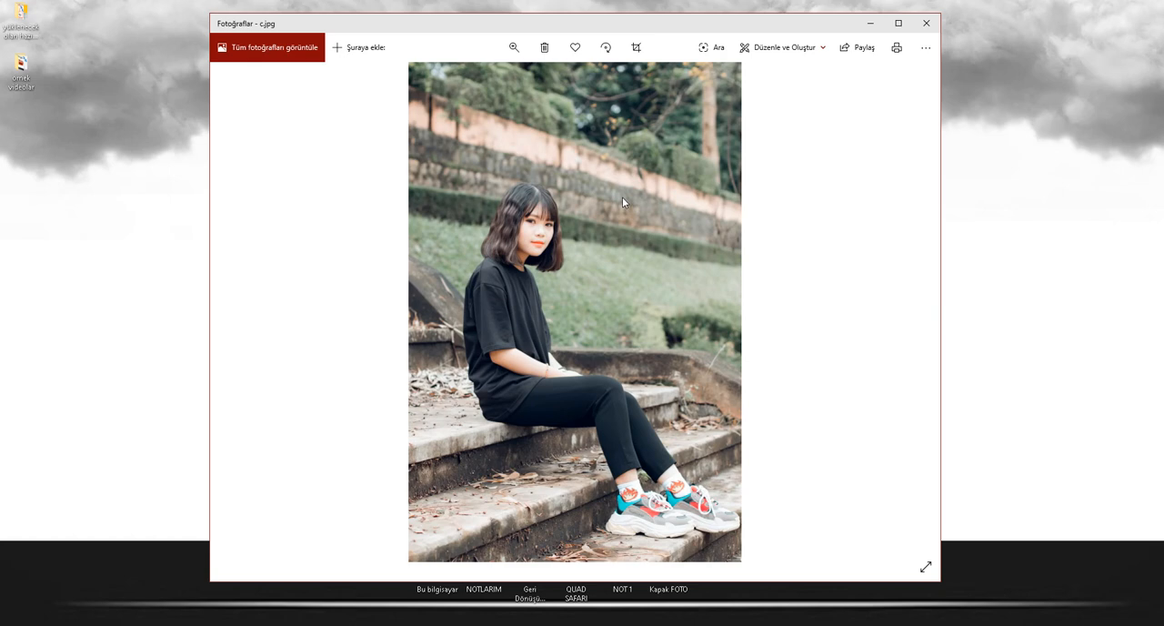
pyautogui.click(241, 313)
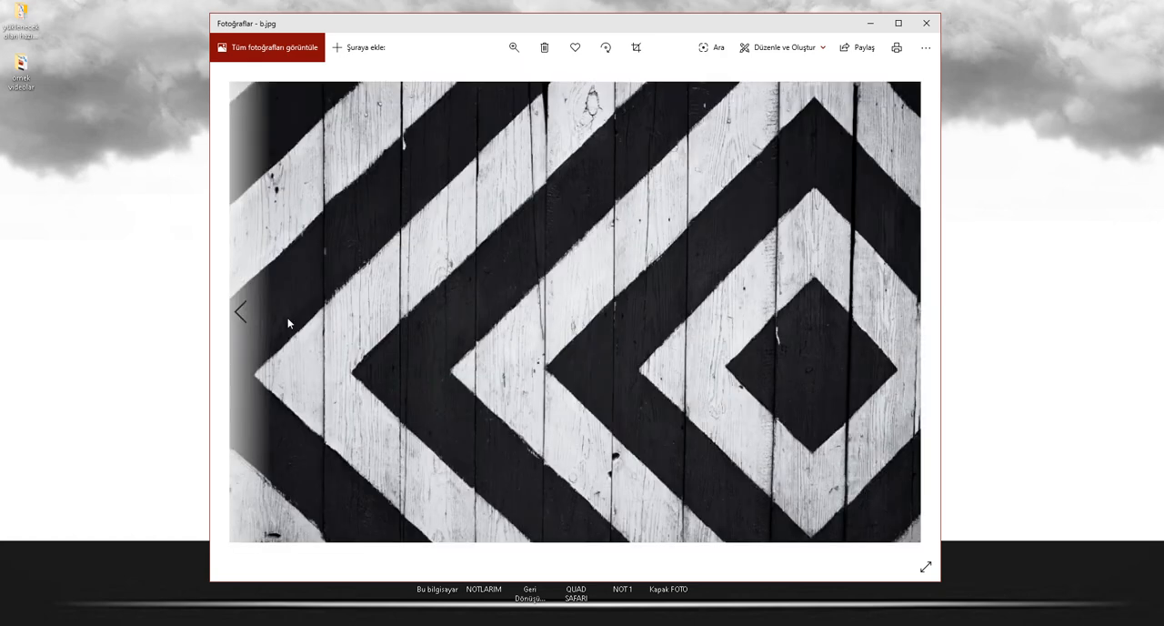
pyautogui.click(240, 314)
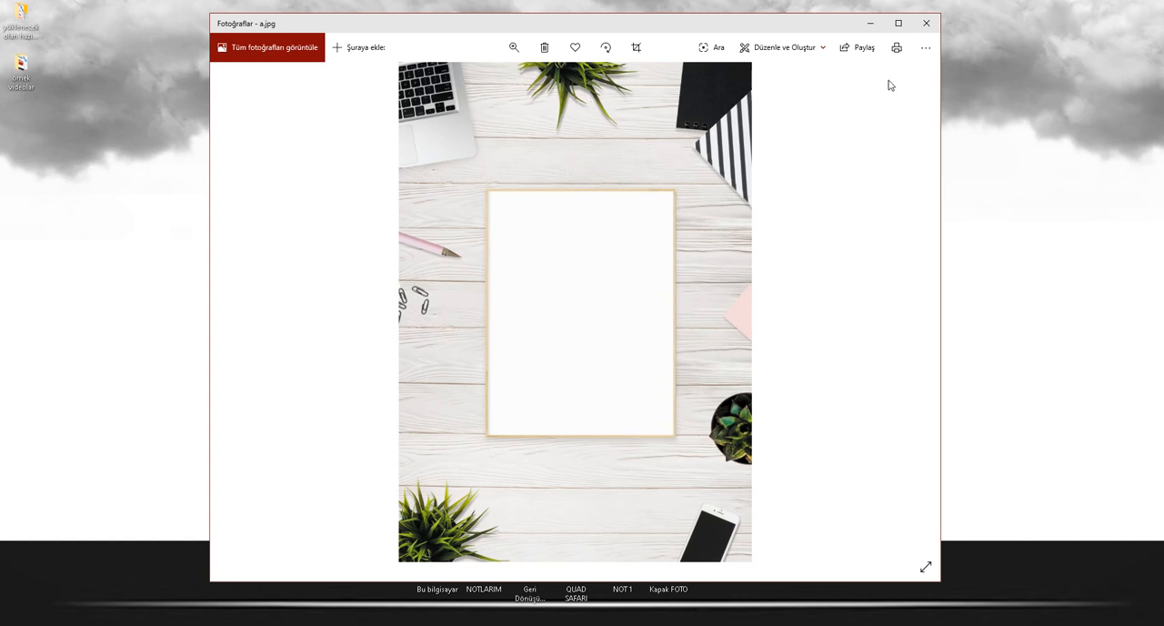
pyautogui.click(926, 23)
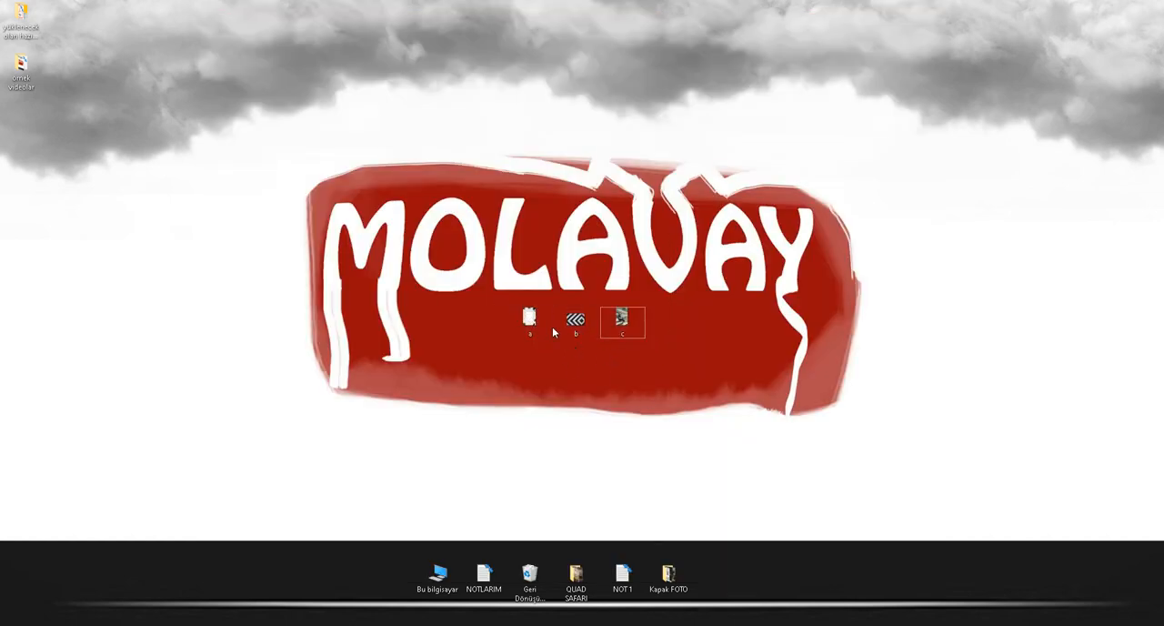
# Open the desktop images a.jpg and b.jpg in Photoshop as two separate documents, with b.jpg active.
pyautogui.moveTo(530, 320); pyautogui.dragTo(393, 339)
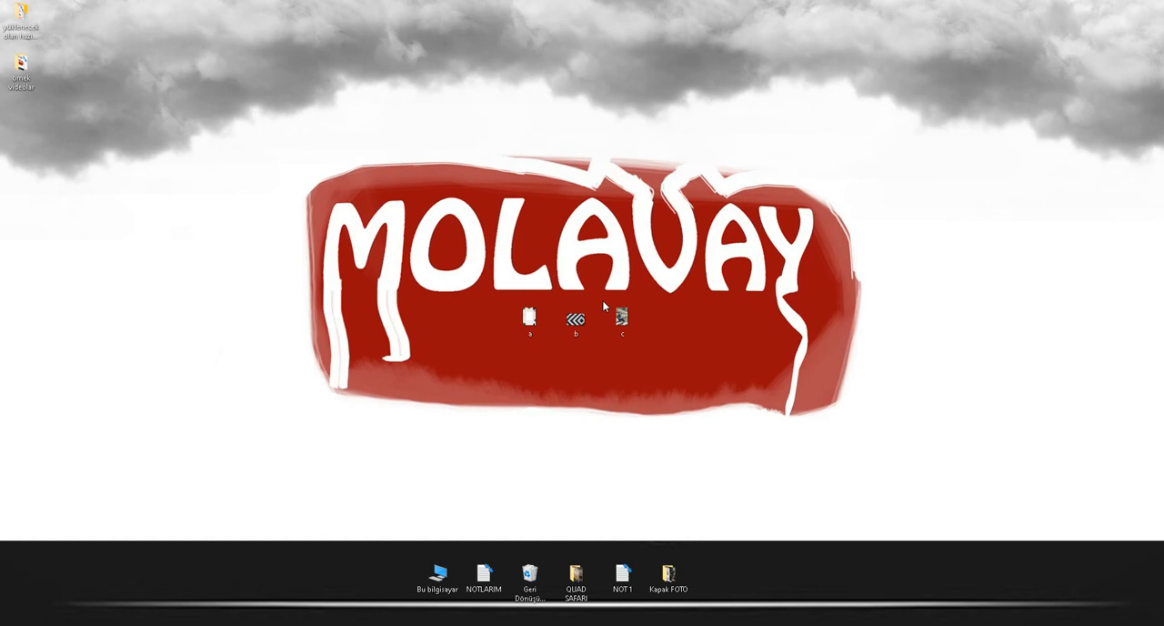
pyautogui.moveTo(577, 318); pyautogui.dragTo(466, 294)
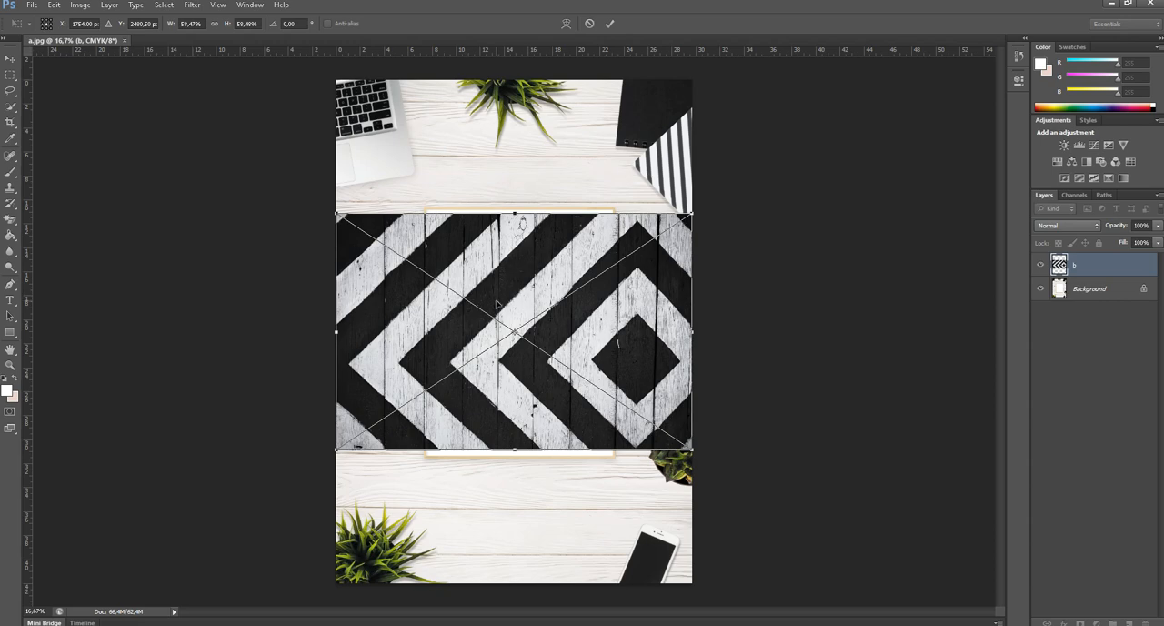
pyautogui.press('Escape')
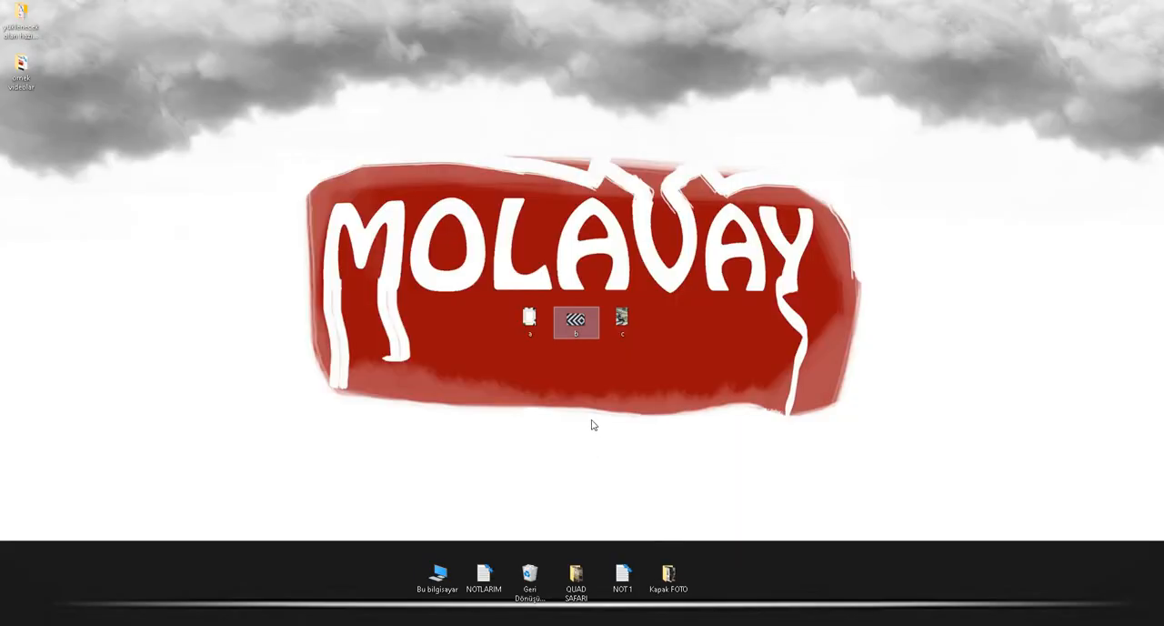
pyautogui.moveTo(576, 322); pyautogui.dragTo(141, 37)
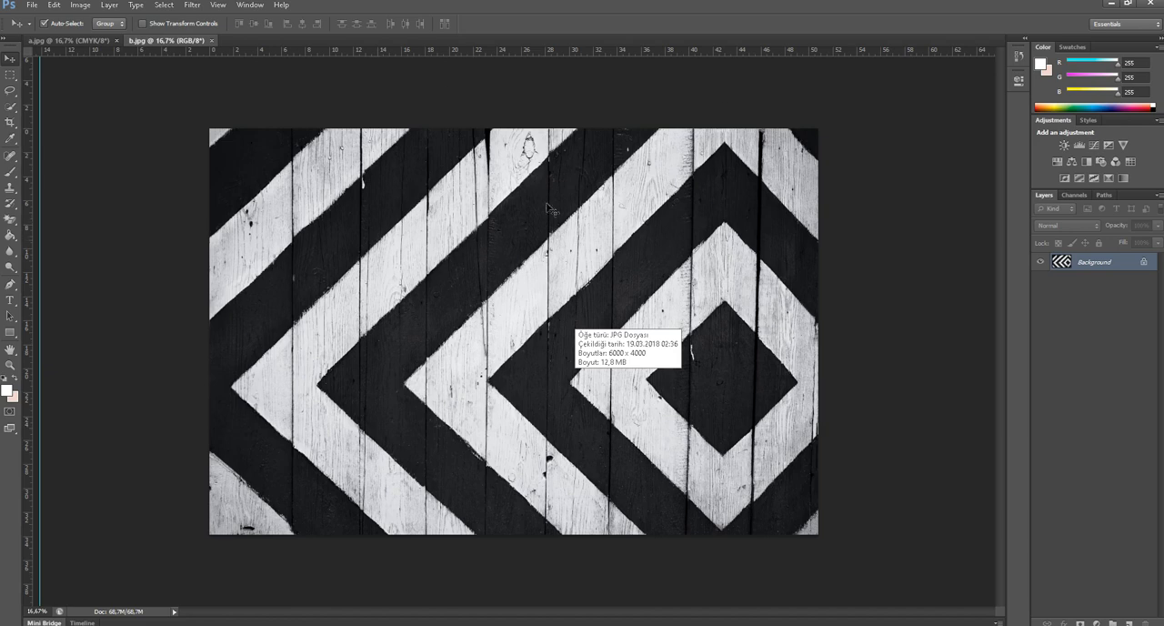
pyautogui.click(91, 41)
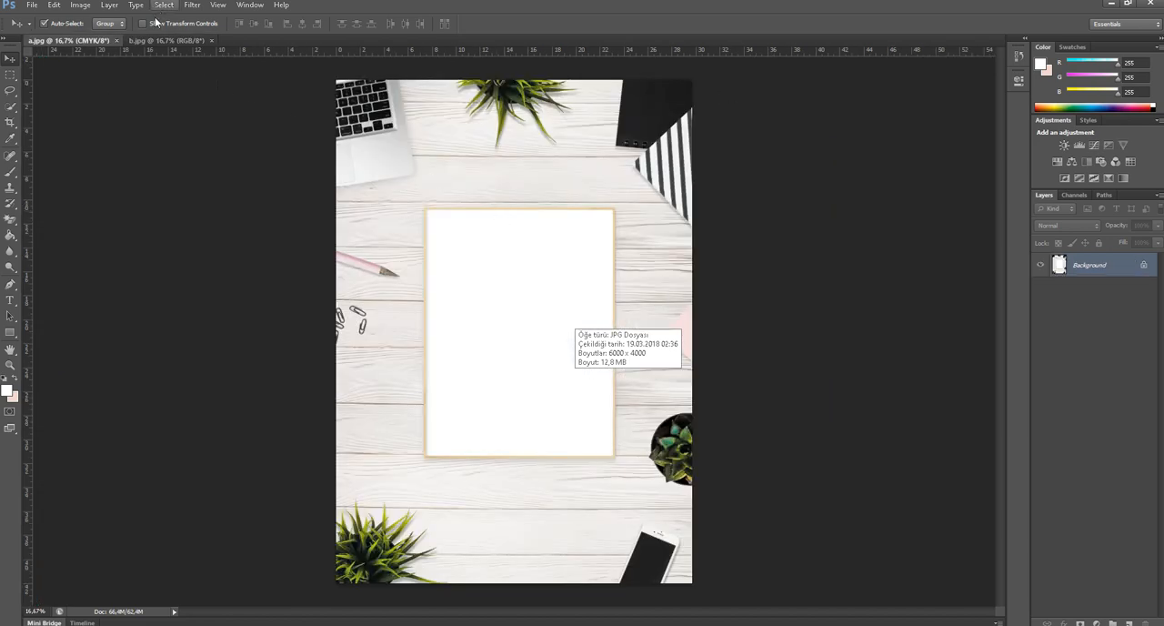
pyautogui.click(159, 41)
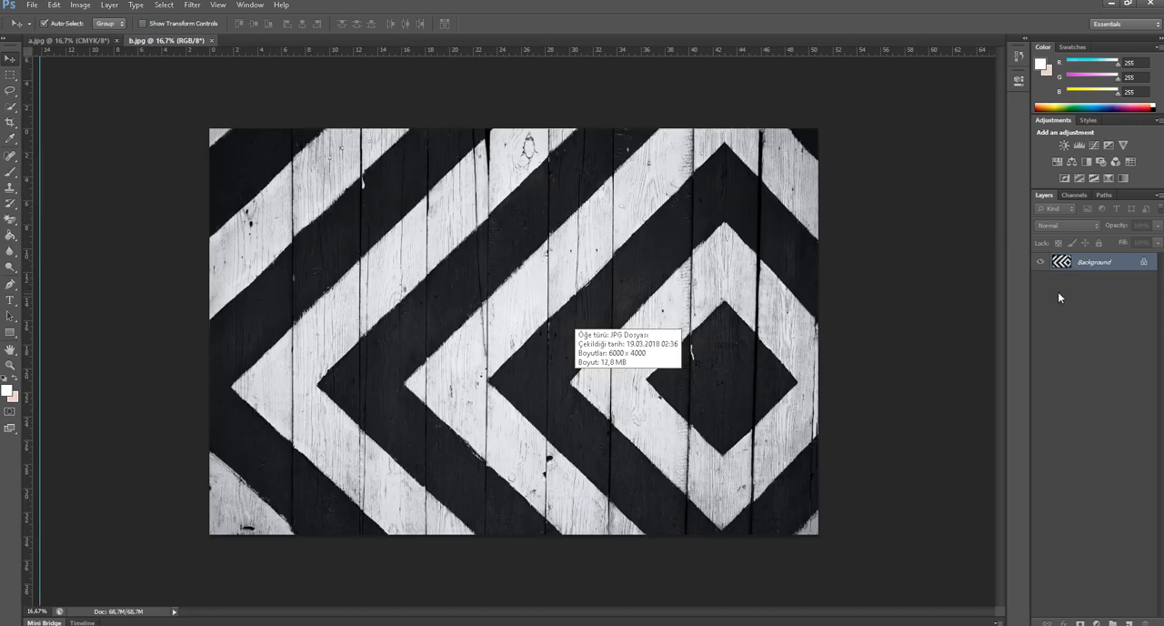
# Convert the Background of b.jpg into the regular layer Layer 0 and apply a 28 px Field Blur to it.
pyautogui.doubleClick(1109, 264)
pyautogui.click(684, 202)
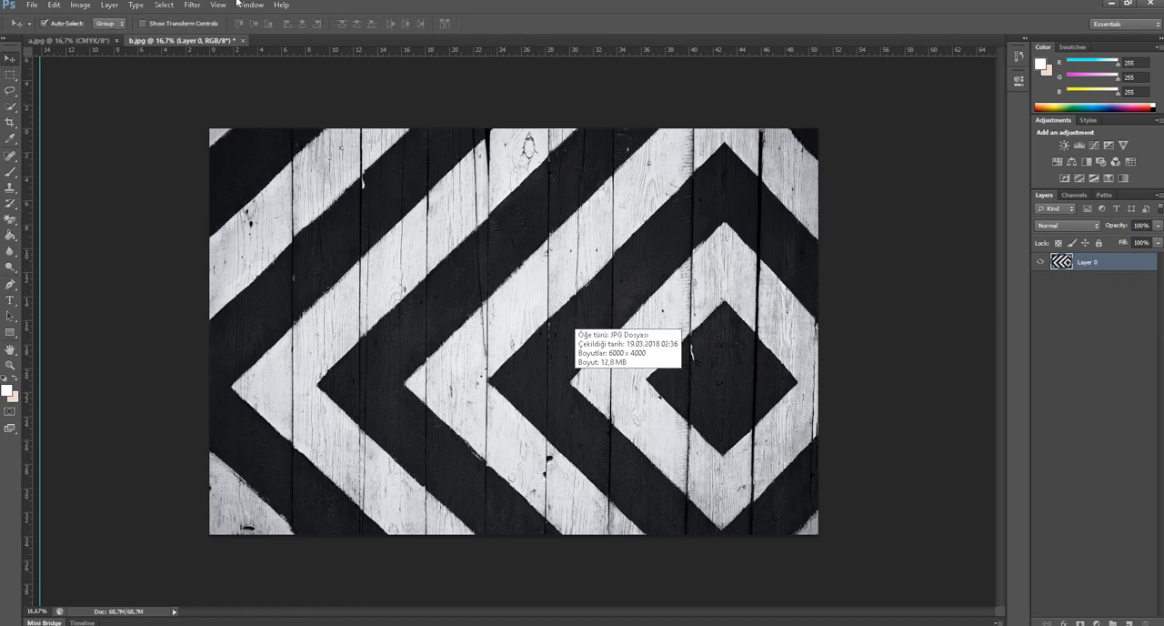
pyautogui.click(196, 5)
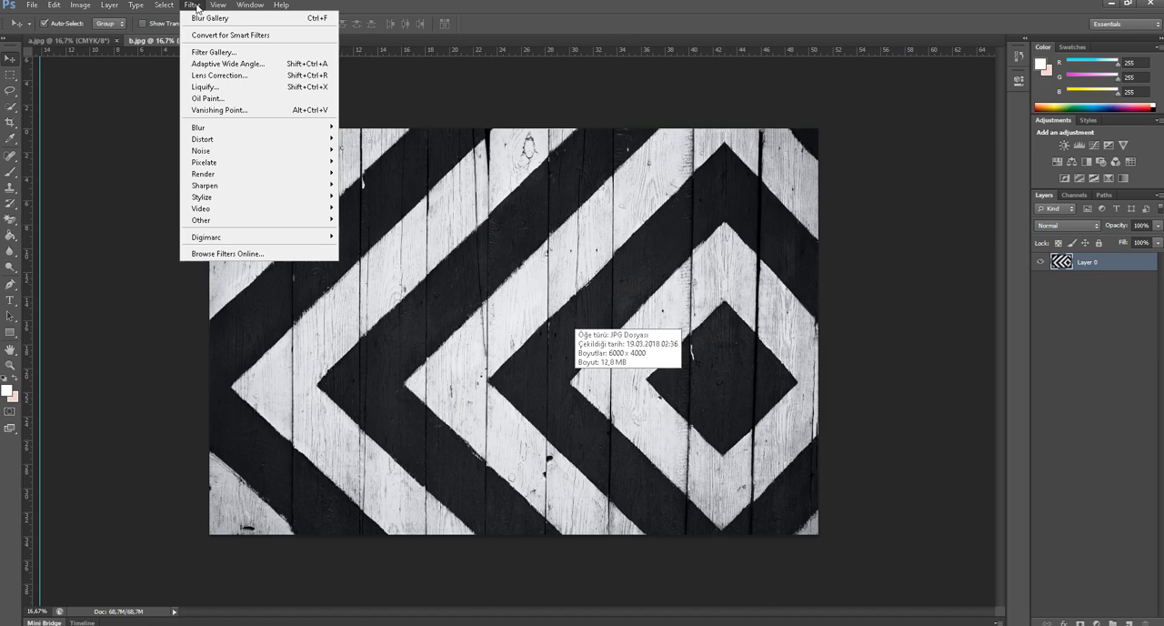
pyautogui.moveTo(200, 130)
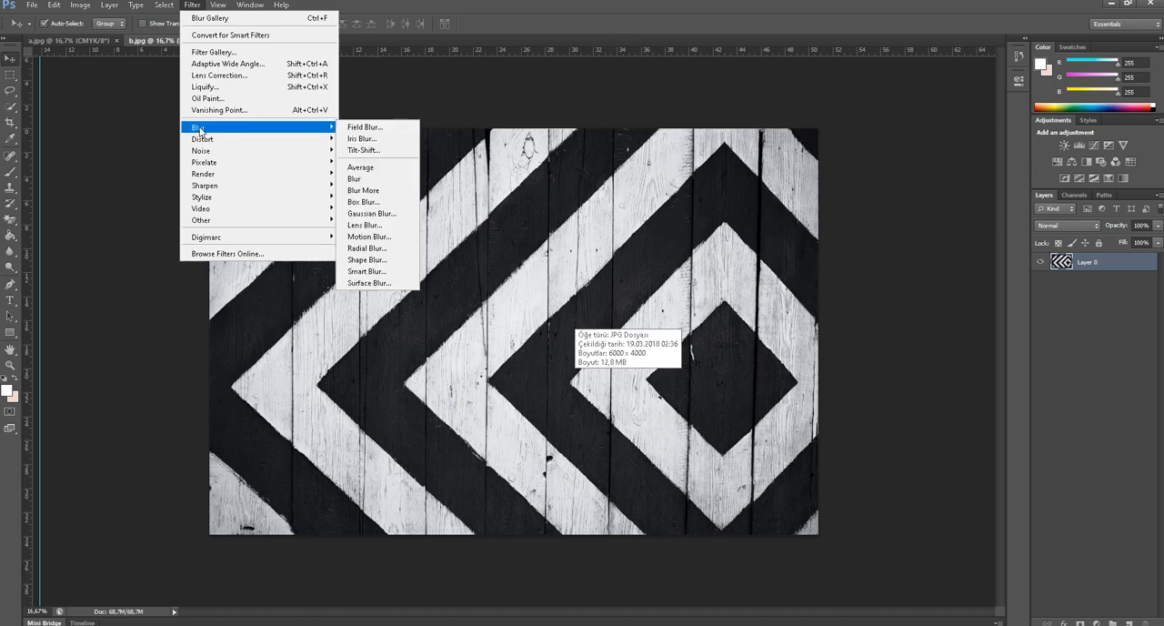
pyautogui.click(371, 129)
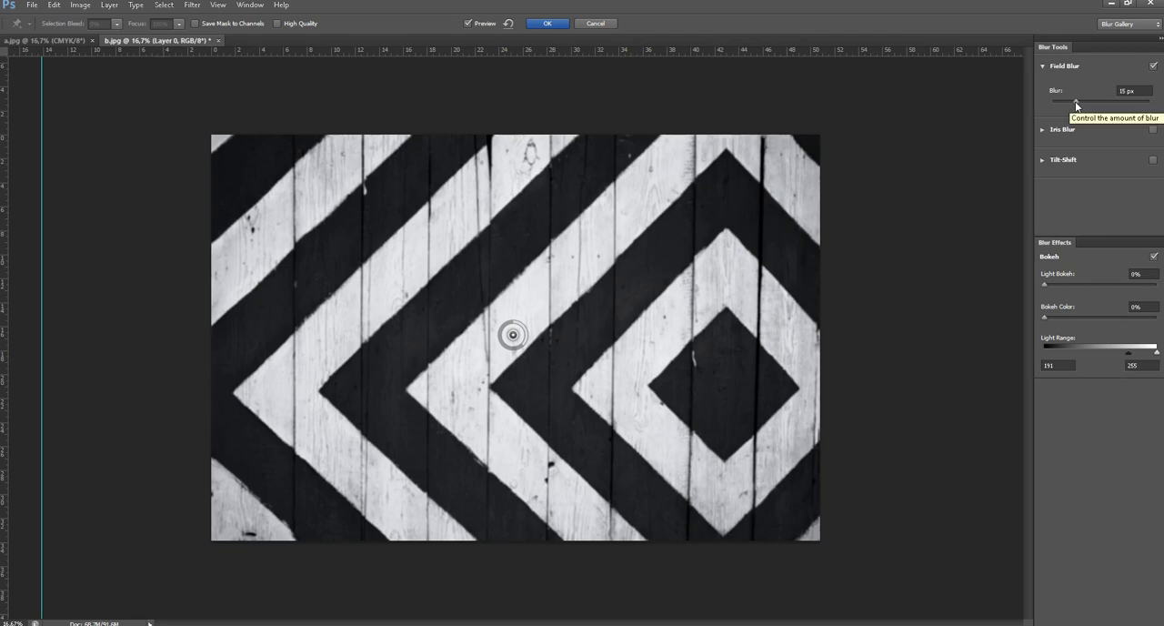
pyautogui.moveTo(1076, 103); pyautogui.dragTo(1101, 102)
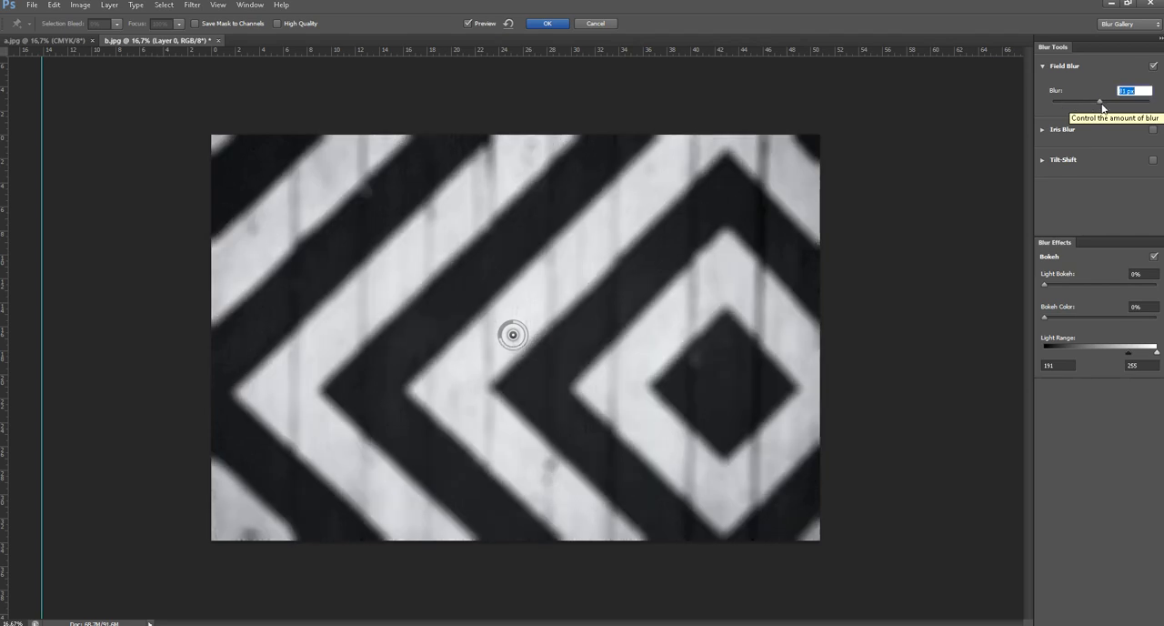
pyautogui.click(1127, 90)
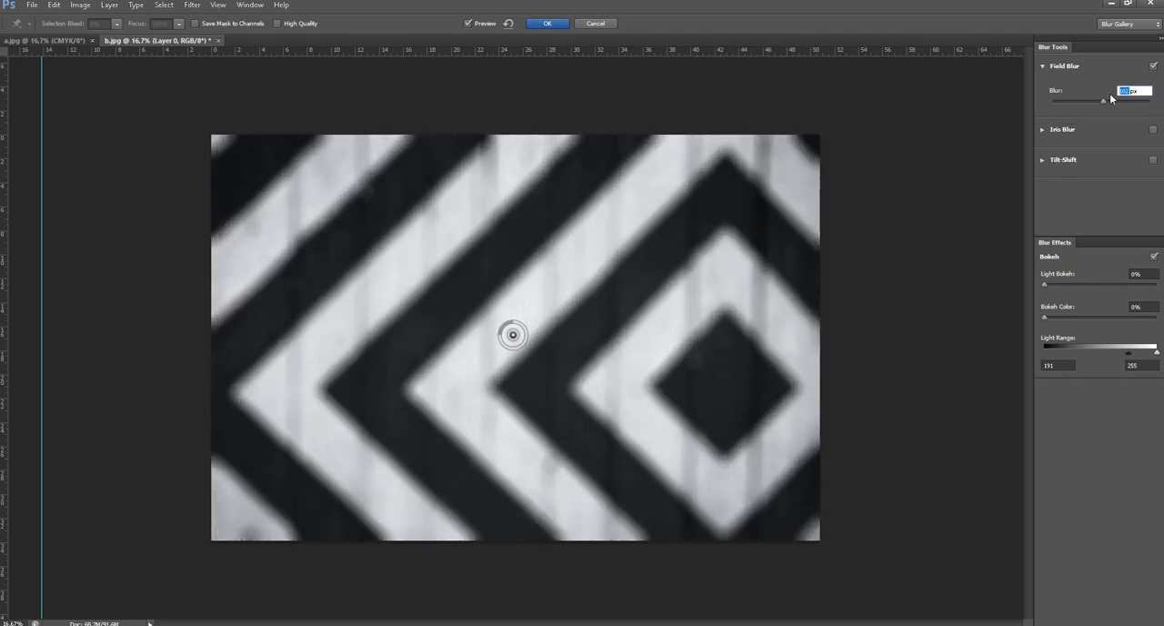
pyautogui.write('28')
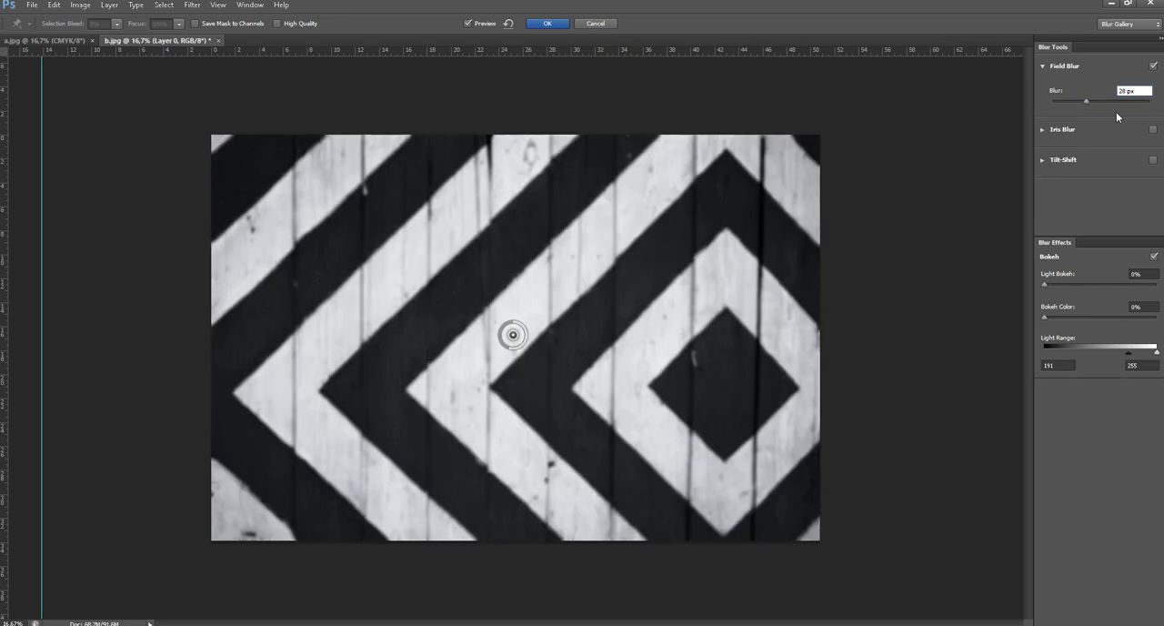
pyautogui.click(547, 24)
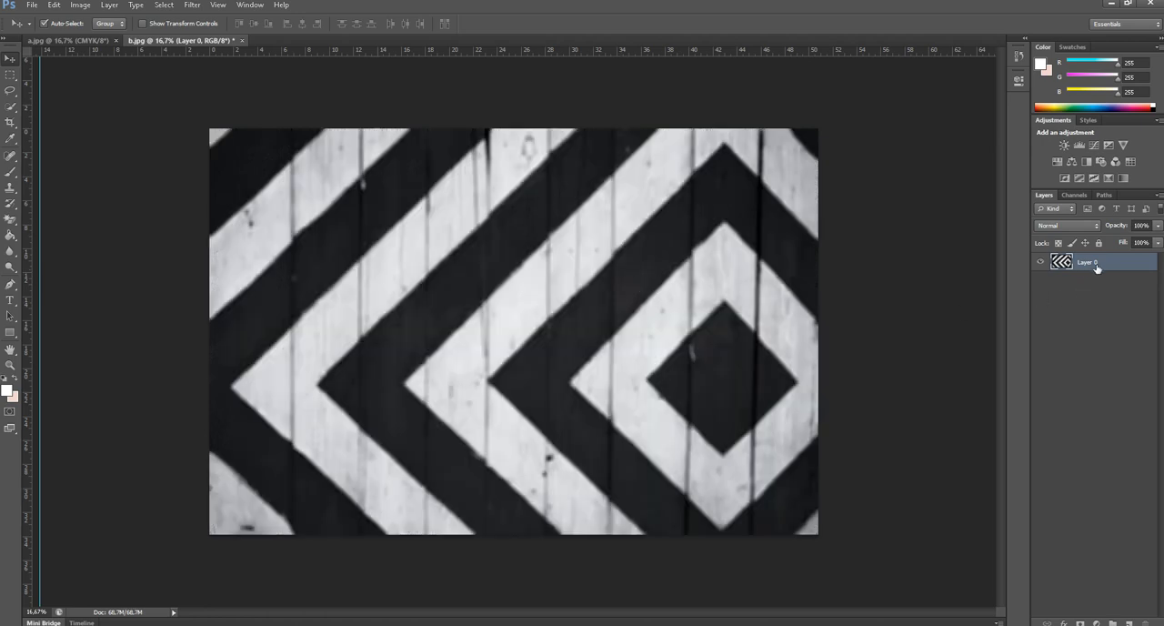
# Copy the blurred striped layer from b.jpg into the a.jpg document and hide it there.
pyautogui.moveTo(1094, 264)
pyautogui.mouseDown()
pyautogui.moveTo(636, 192)
pyautogui.moveTo(267, 44)
pyautogui.moveTo(84, 42)
pyautogui.moveTo(988, 258)
pyautogui.moveTo(1094, 266)
pyautogui.mouseUp()
pyautogui.moveTo(673, 289); pyautogui.dragTo(538, 211)
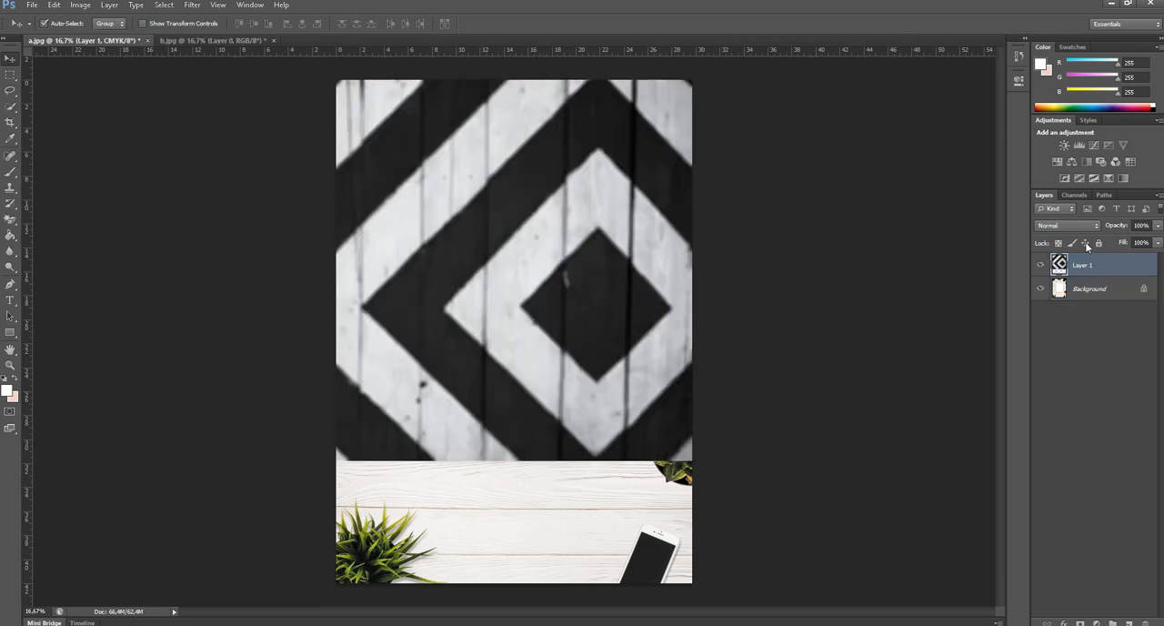
pyautogui.click(1041, 264)
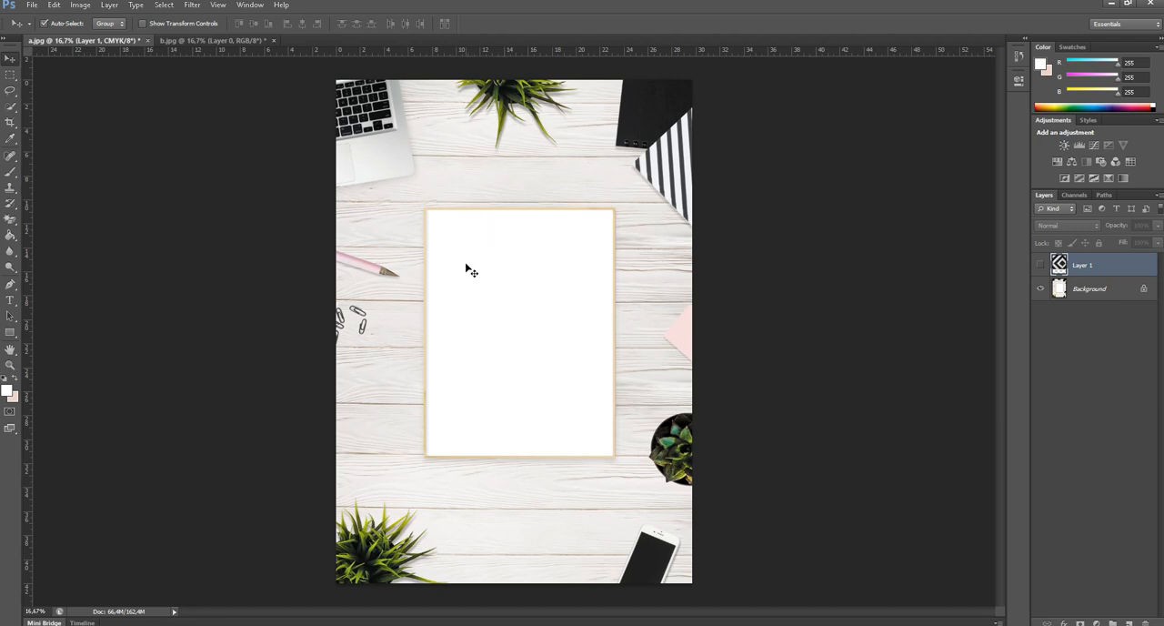
pyautogui.click(193, 5)
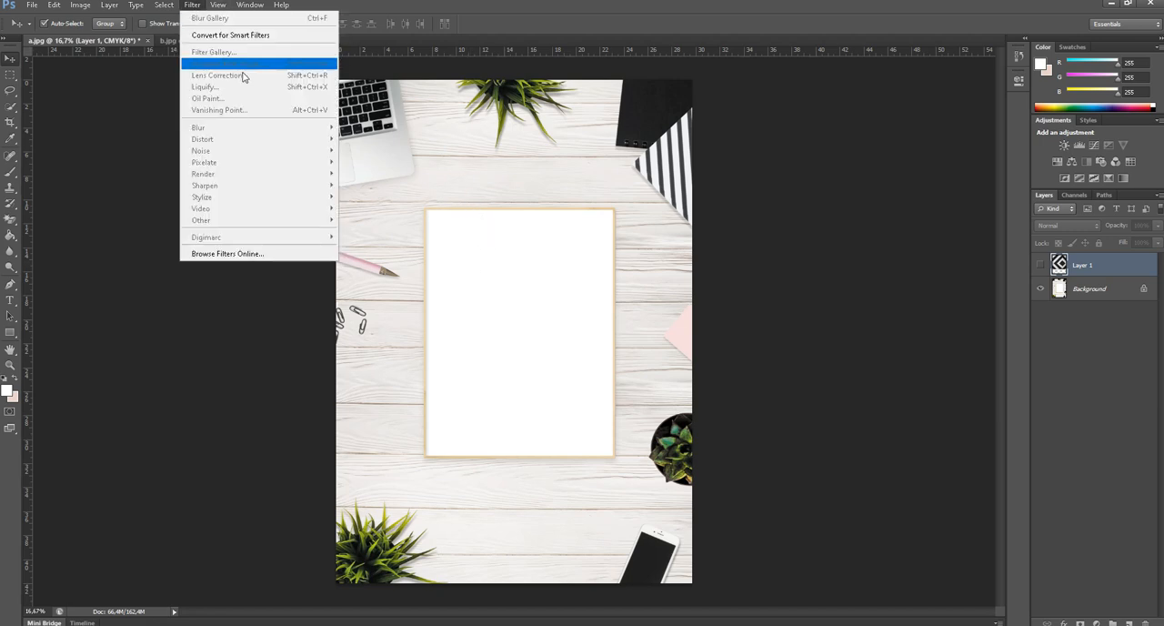
pyautogui.click(829, 179)
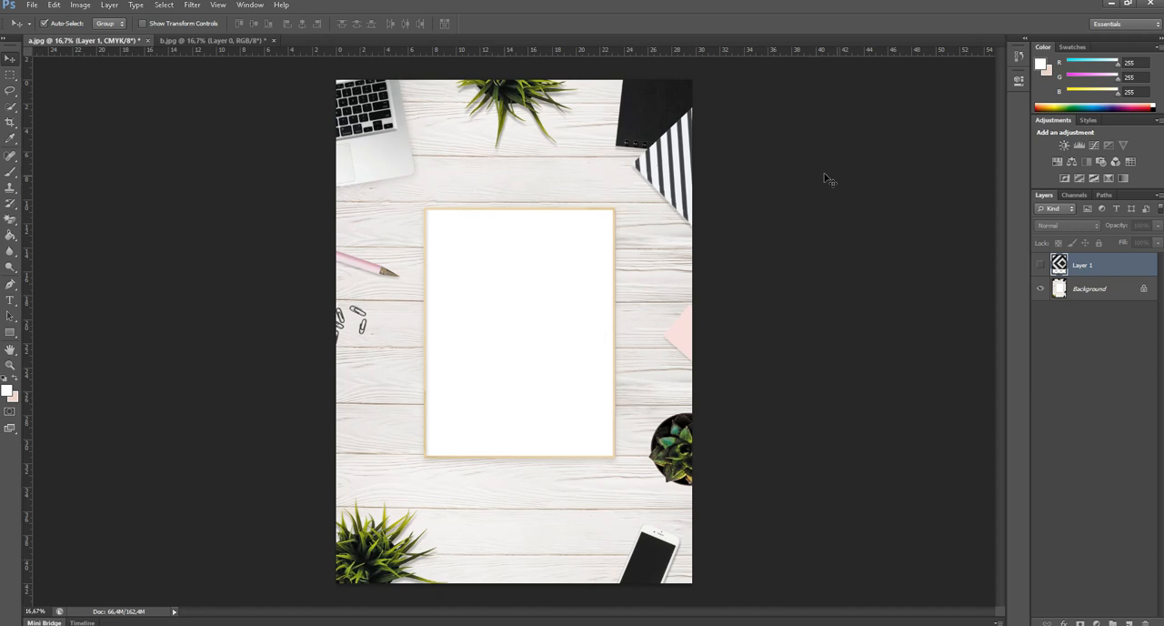
pyautogui.click(1105, 292)
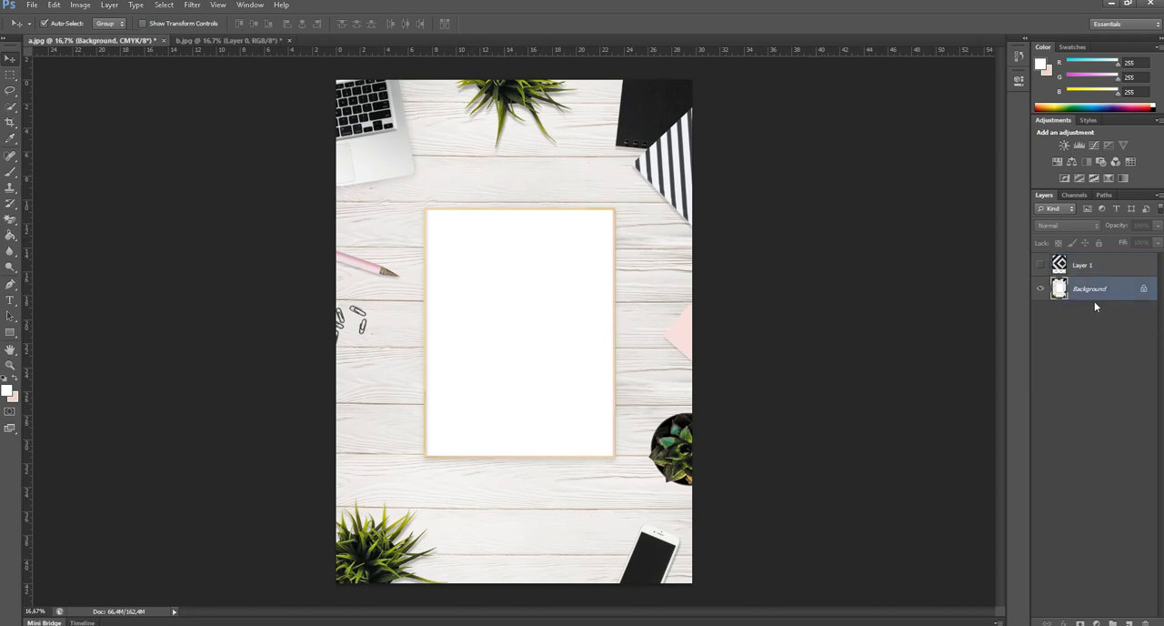
pyautogui.doubleClick(1094, 293)
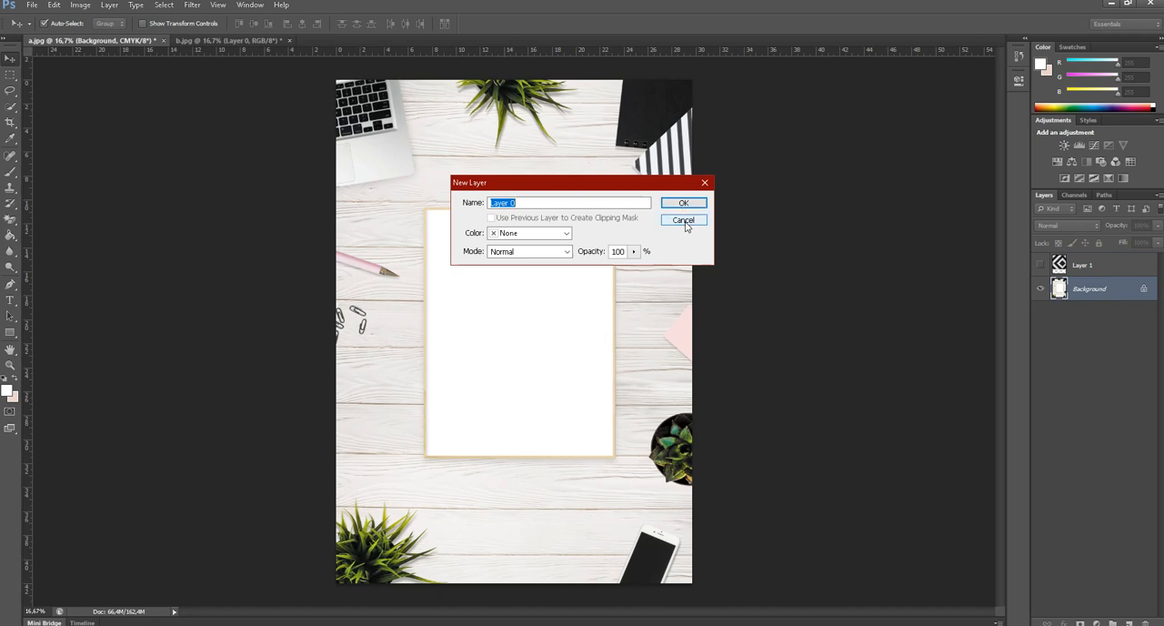
pyautogui.click(683, 221)
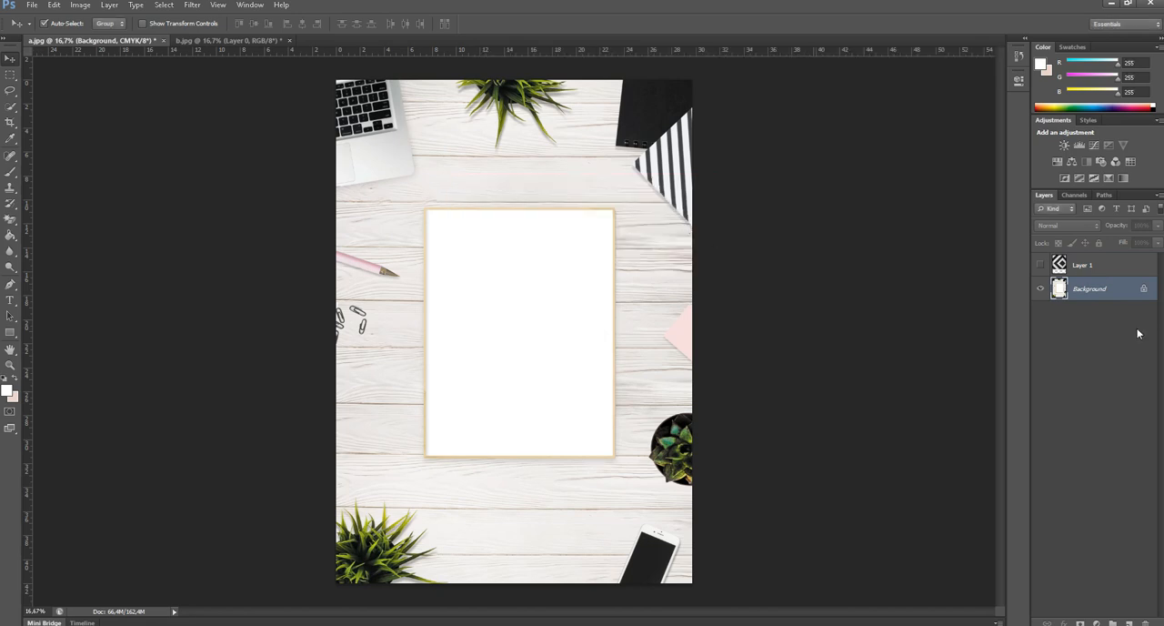
pyautogui.click(193, 8)
pyautogui.moveTo(303, 130)
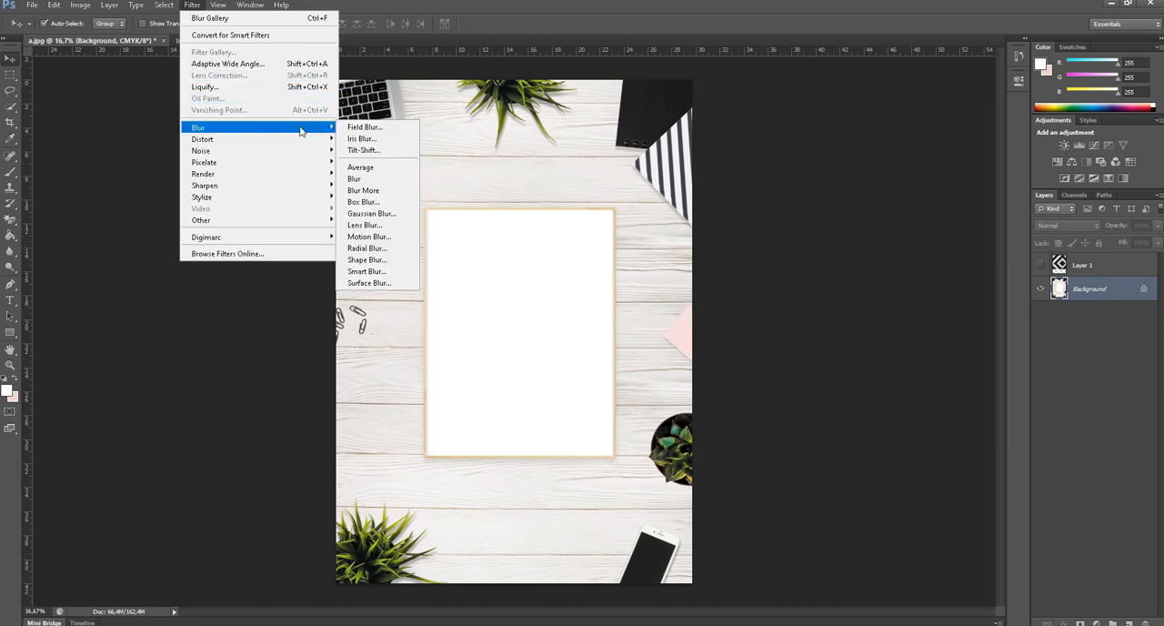
pyautogui.click(373, 130)
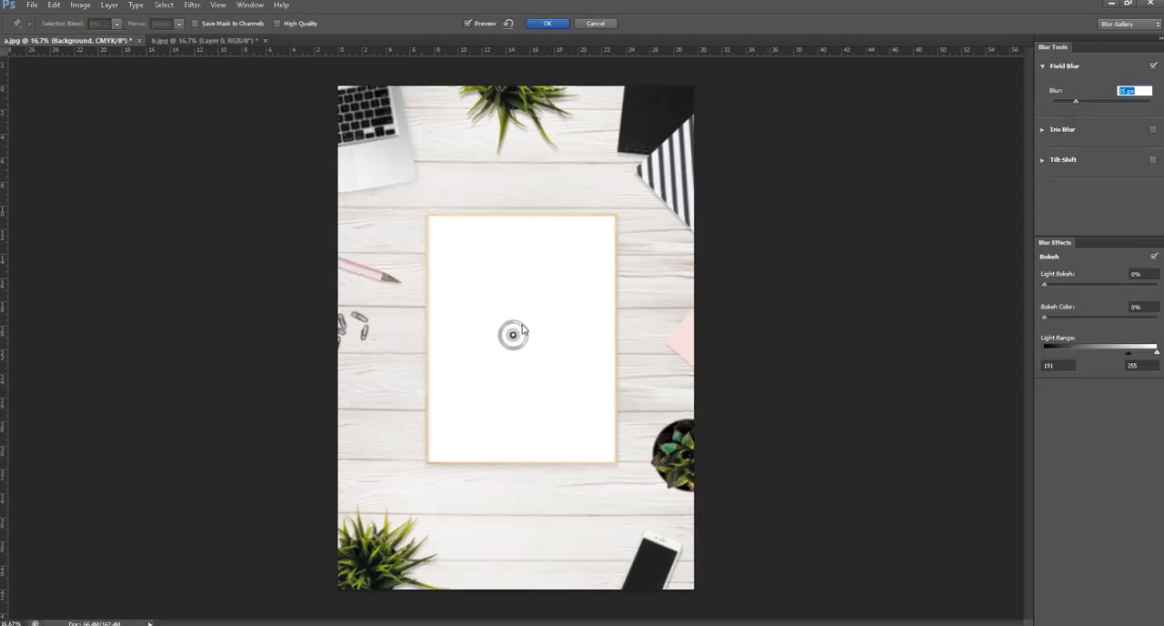
pyautogui.click(1090, 101)
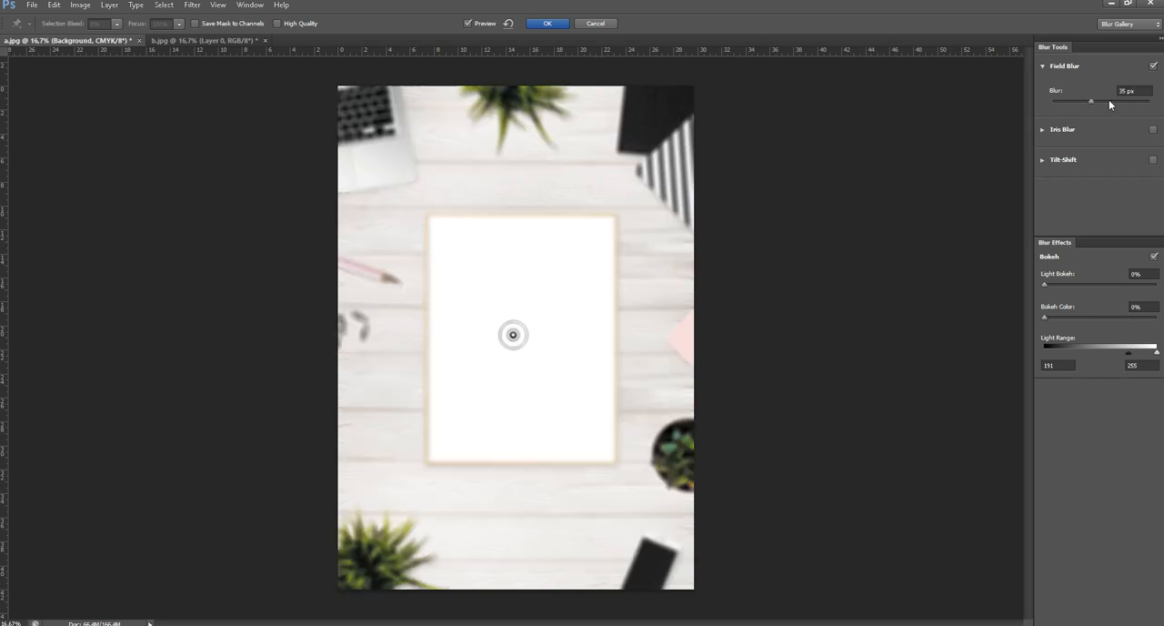
pyautogui.click(599, 26)
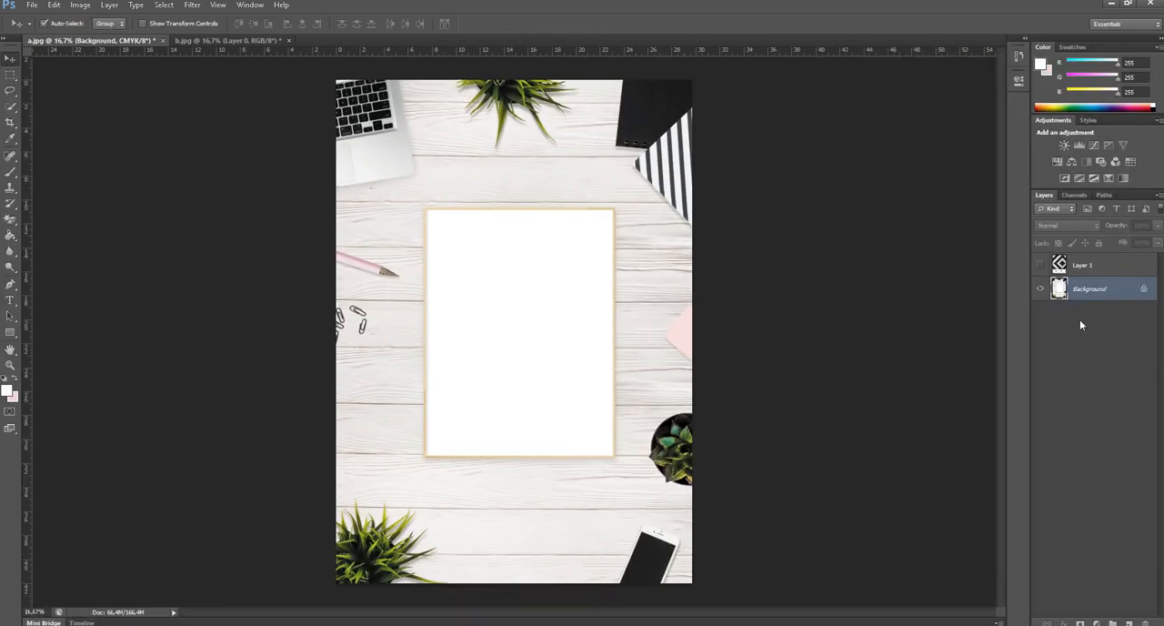
# Convert the Background of a.jpg into the regular layer Layer 0 and apply a 28 px Field Blur to it.
pyautogui.doubleClick(1103, 292)
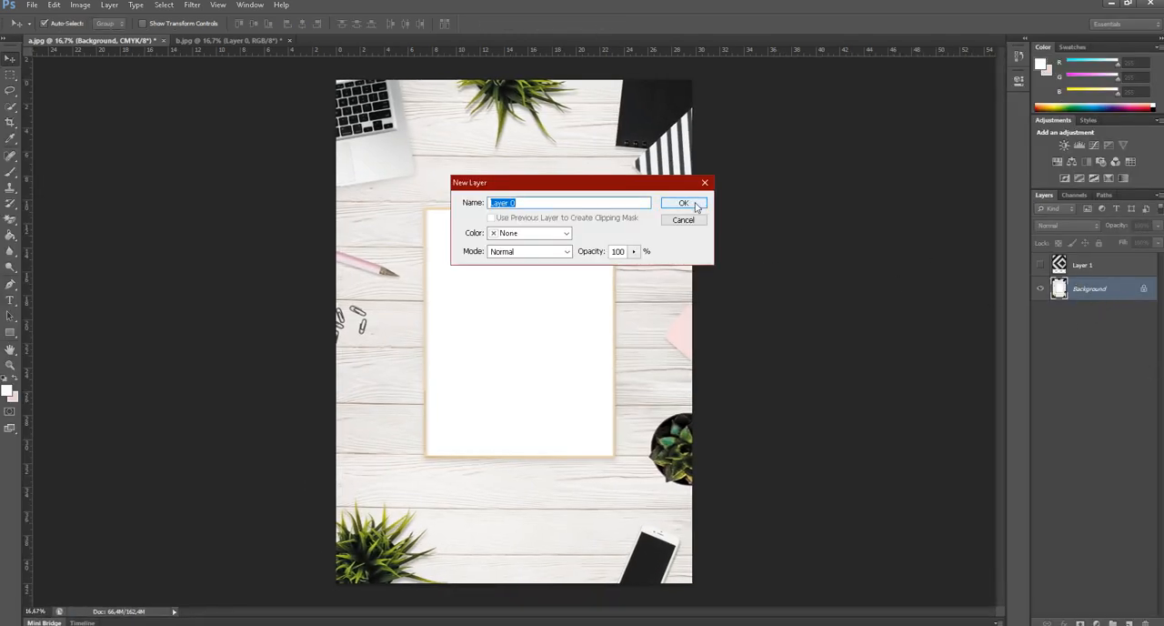
pyautogui.click(684, 203)
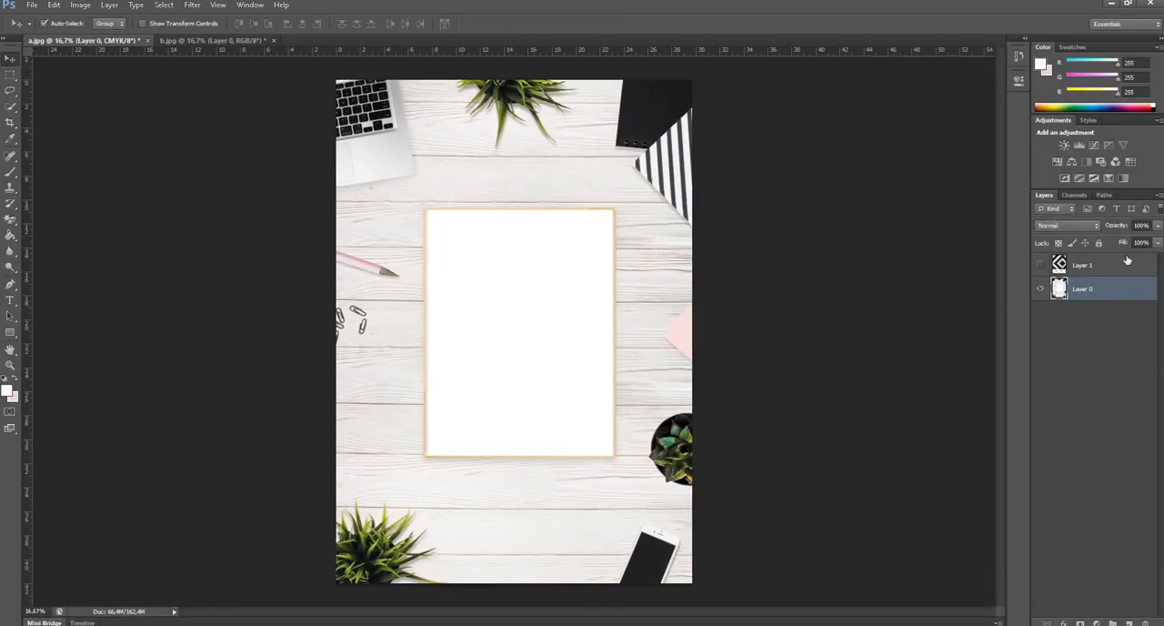
pyautogui.click(194, 5)
pyautogui.moveTo(228, 130)
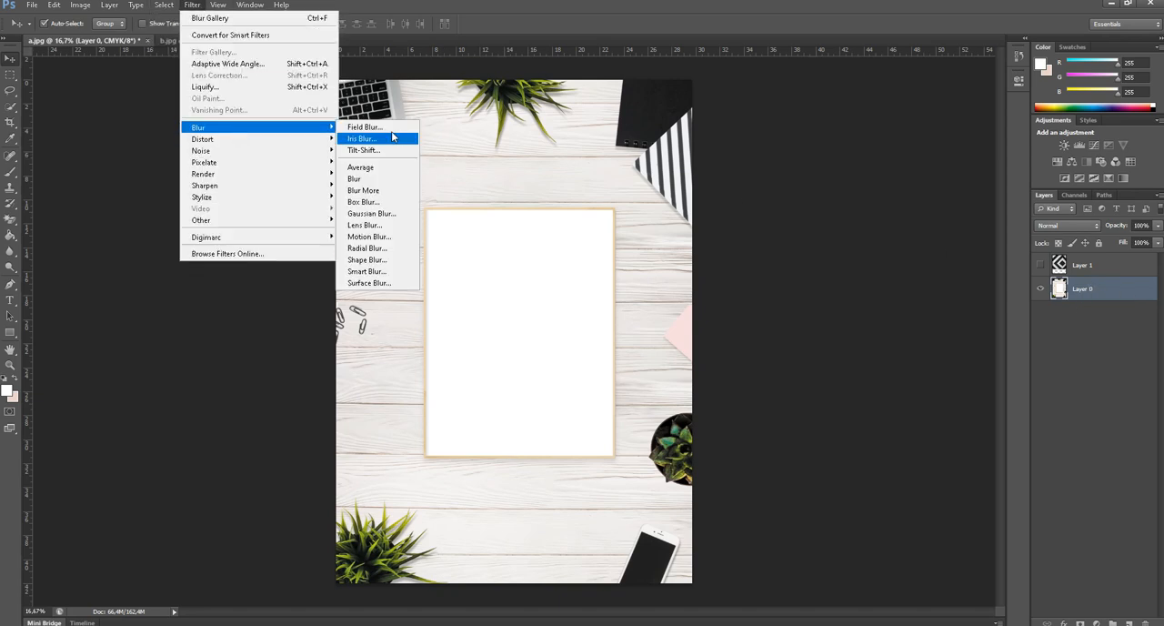
pyautogui.click(364, 126)
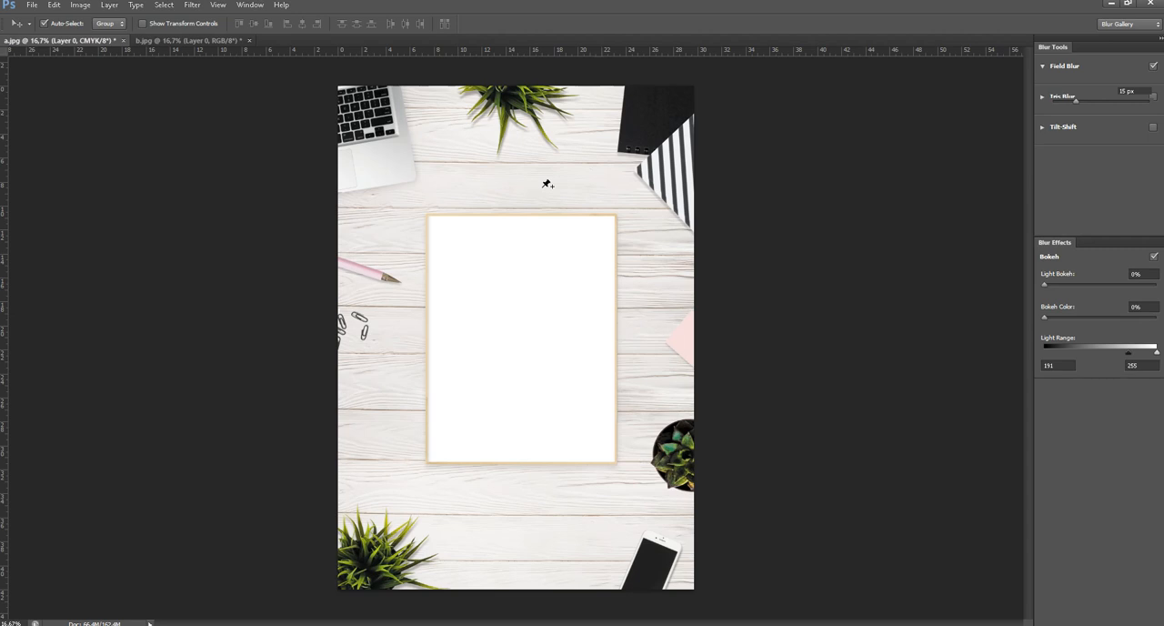
pyautogui.doubleClick(1123, 90)
pyautogui.write('28')
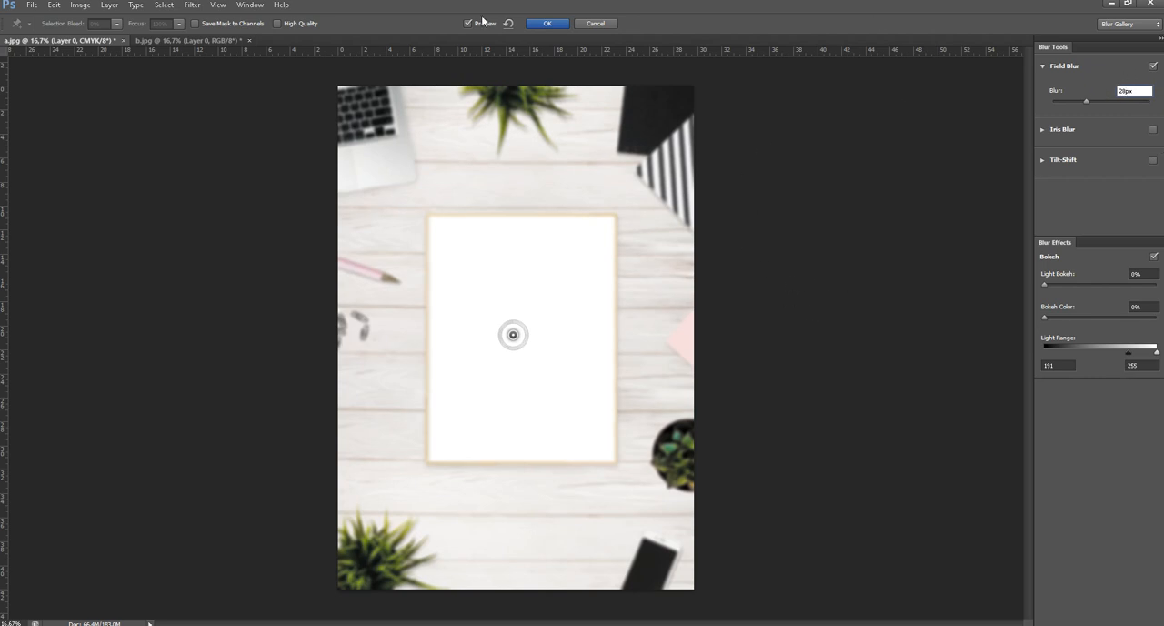
pyautogui.click(545, 25)
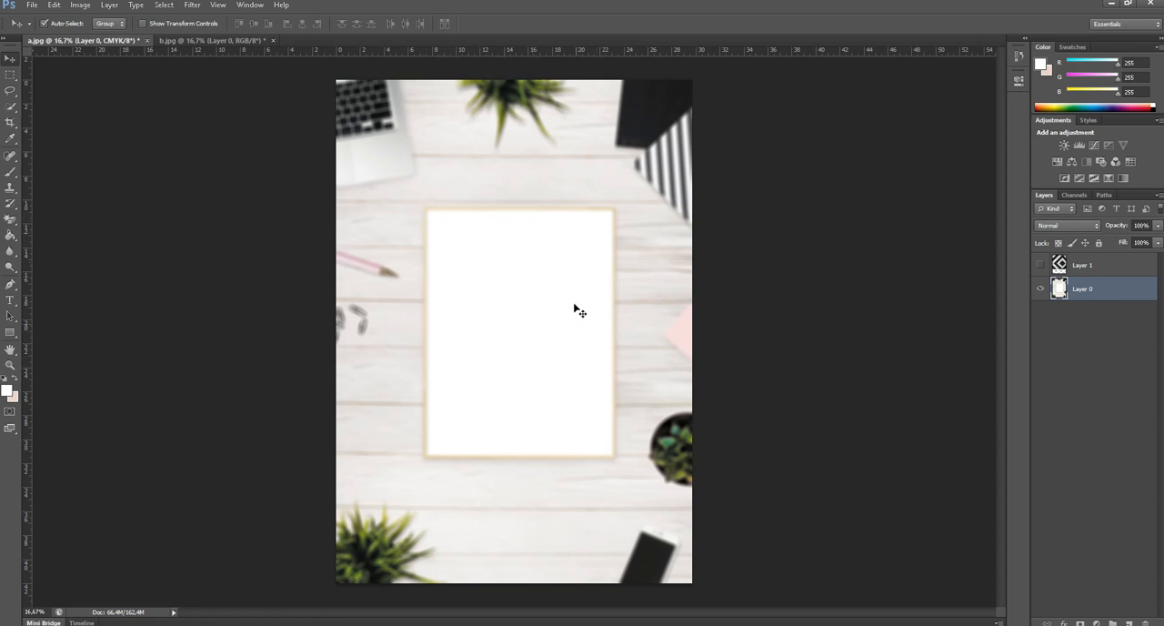
# Outline the picture frame with straight Pen tool path segments, placing anchor points just outside its four corners.
pyautogui.hotkey('ctrl', '+')
pyautogui.hotkey('ctrl', '+')
pyautogui.hotkey('ctrl', '+')
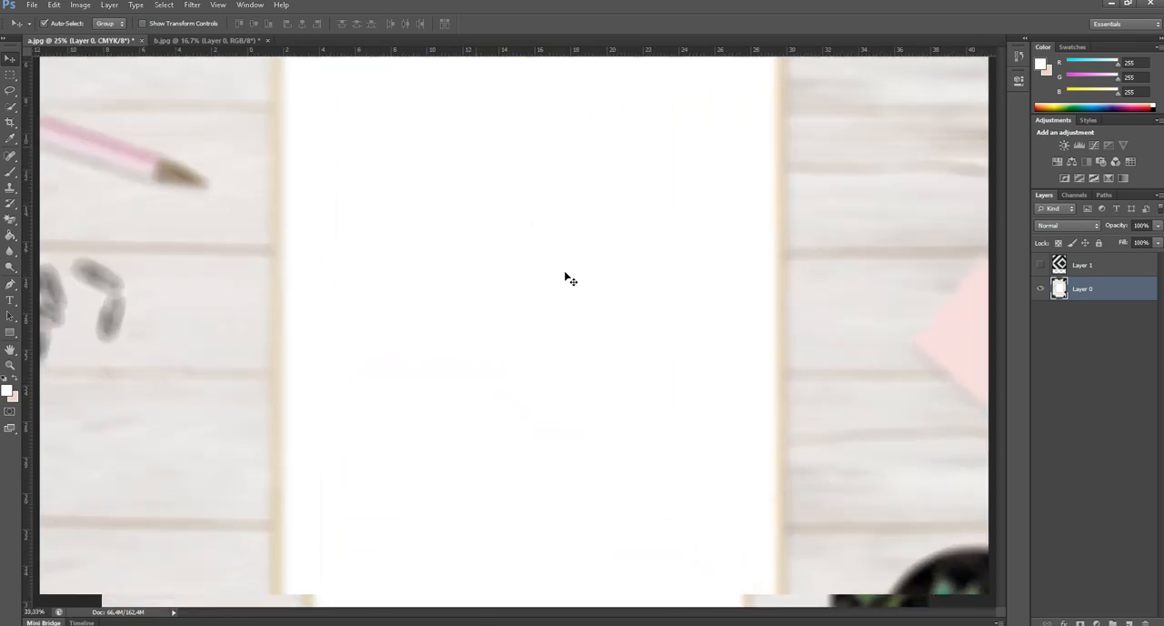
pyautogui.moveTo(531, 244); pyautogui.dragTo(566, 476)
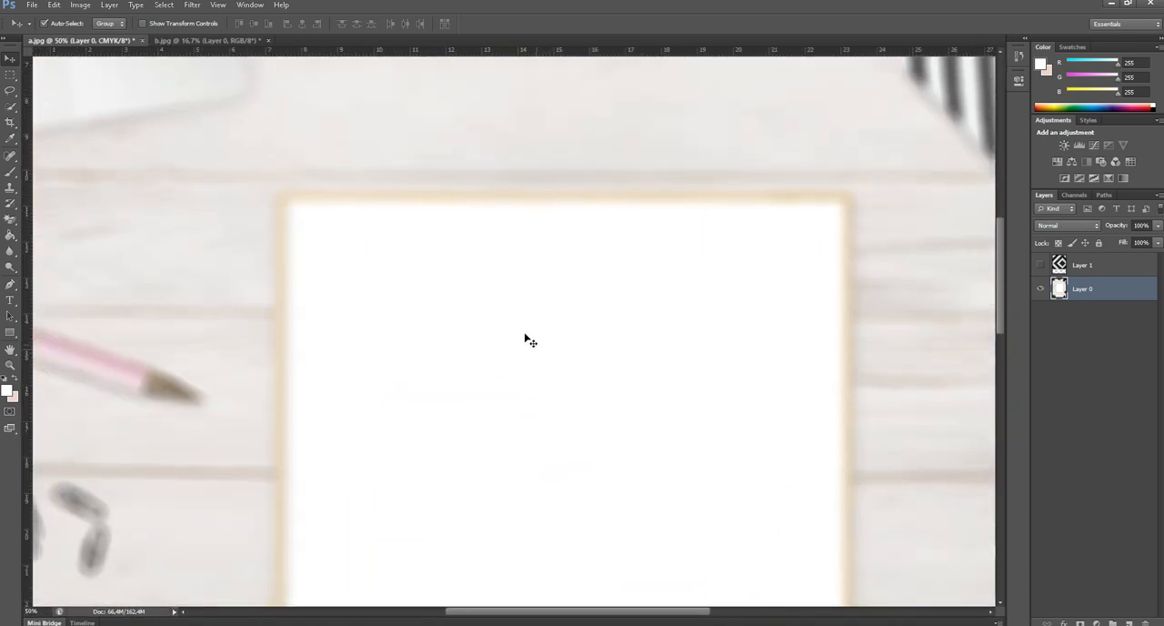
pyautogui.press('p')
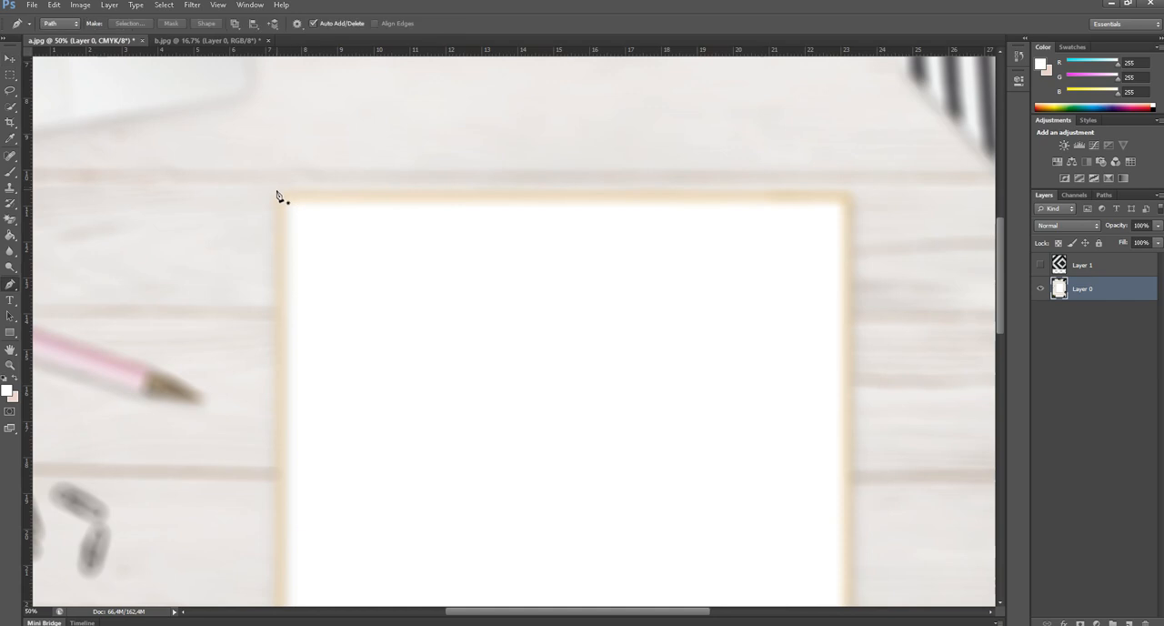
pyautogui.click(269, 188)
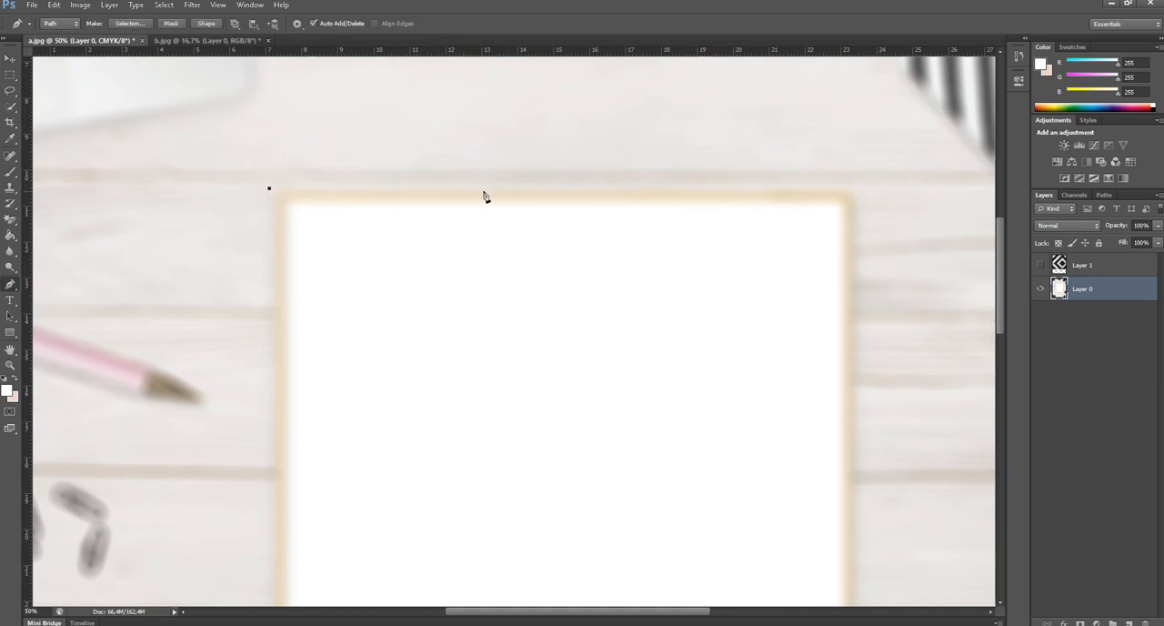
pyautogui.click(857, 187)
pyautogui.moveTo(854, 411); pyautogui.dragTo(811, 107)
pyautogui.moveTo(814, 559); pyautogui.dragTo(794, 290)
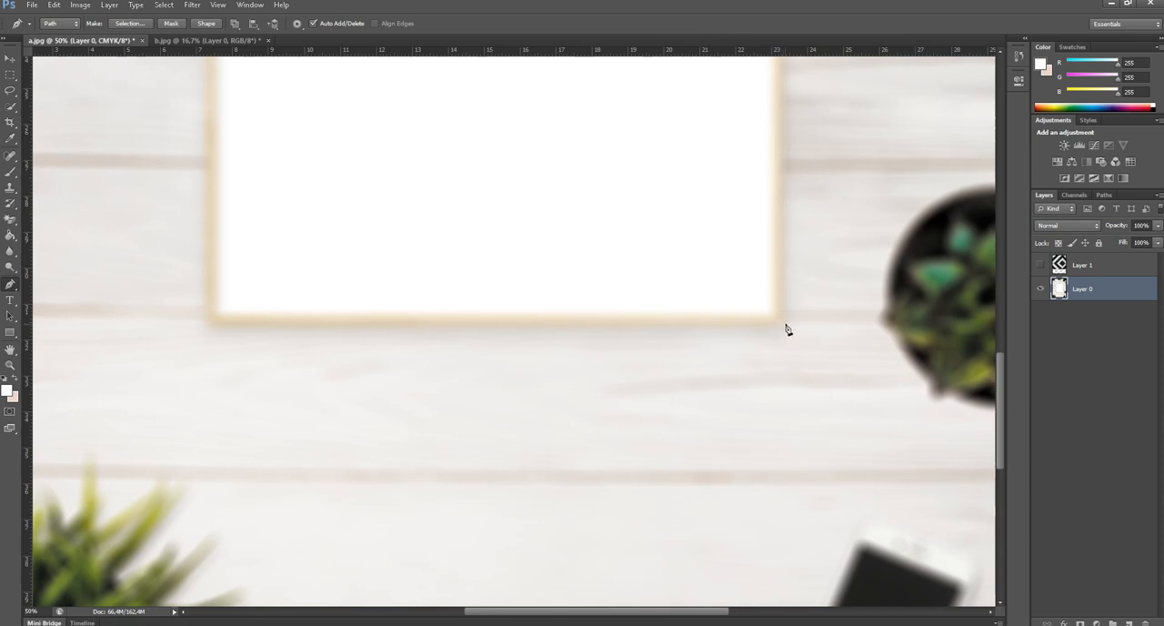
pyautogui.click(788, 330)
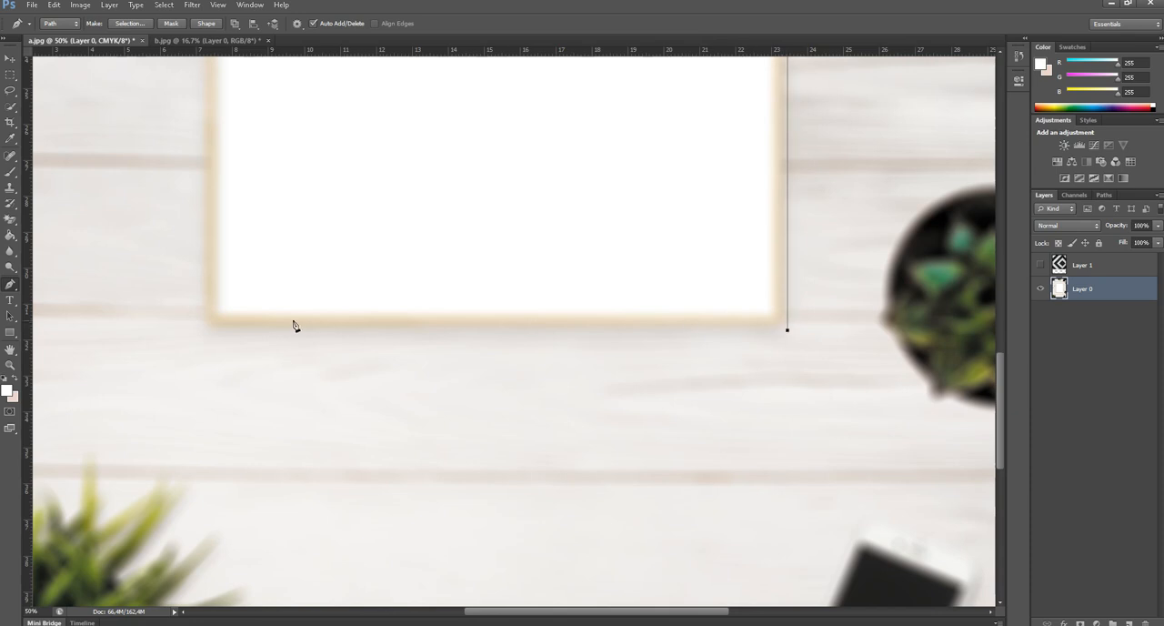
pyautogui.click(205, 330)
# Close the path at its starting anchor by the frame's upper-left corner, keeping the last segment straight.
pyautogui.scroll(6, 283, 264)
pyautogui.hscroll(-3, 283, 265)
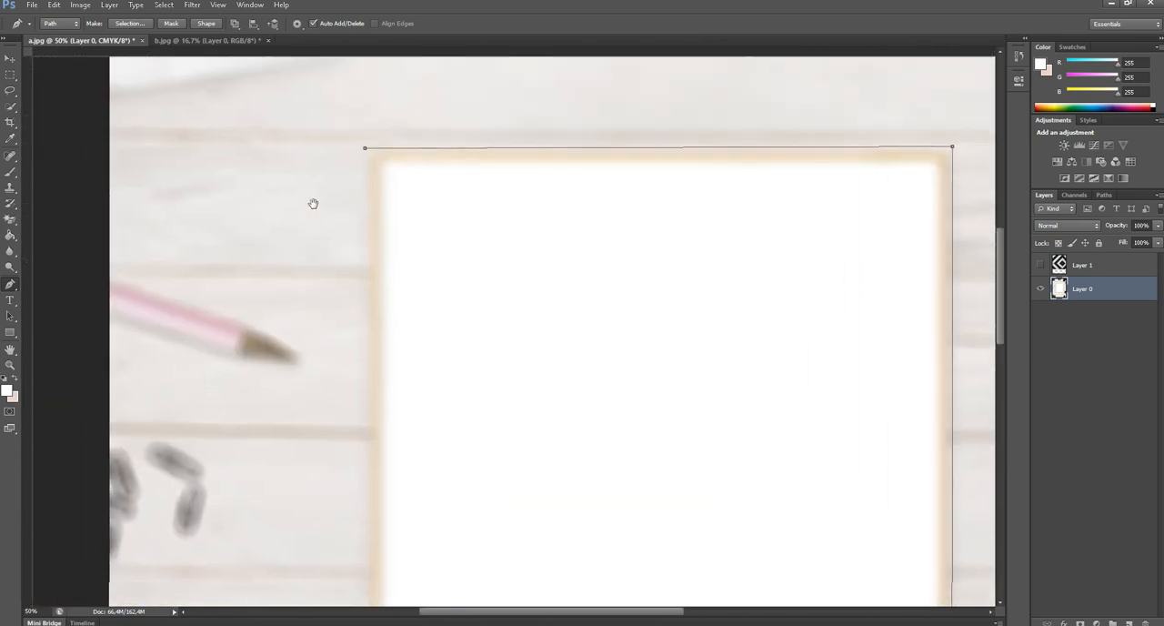
pyautogui.scroll(-2, 304, 208)
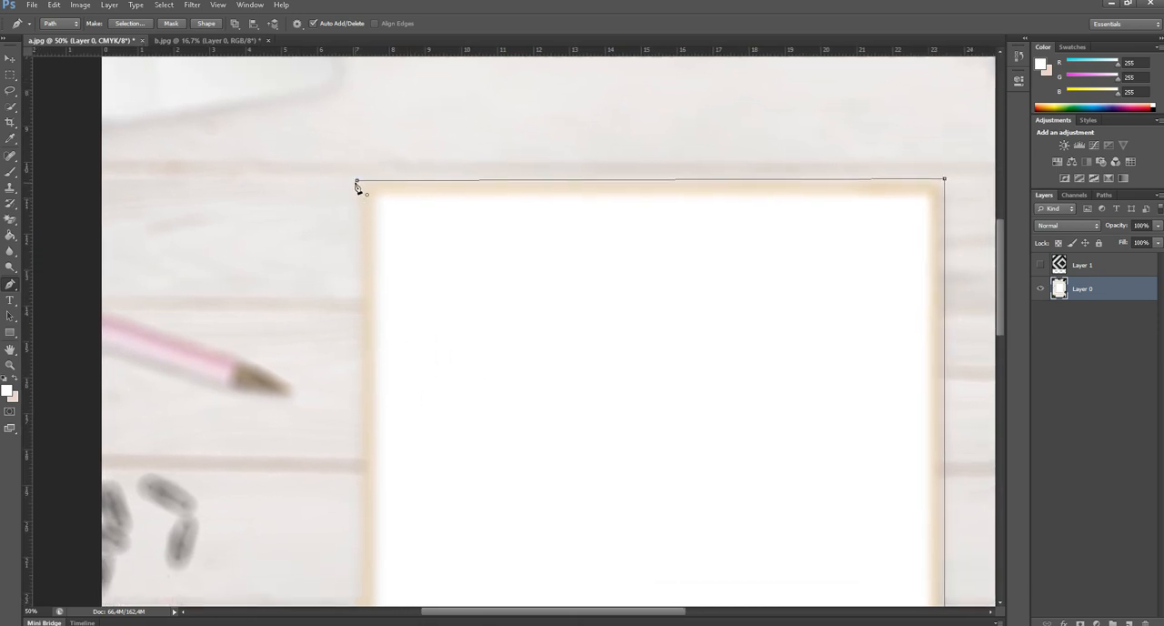
pyautogui.moveTo(357, 181); pyautogui.dragTo(515, 180)
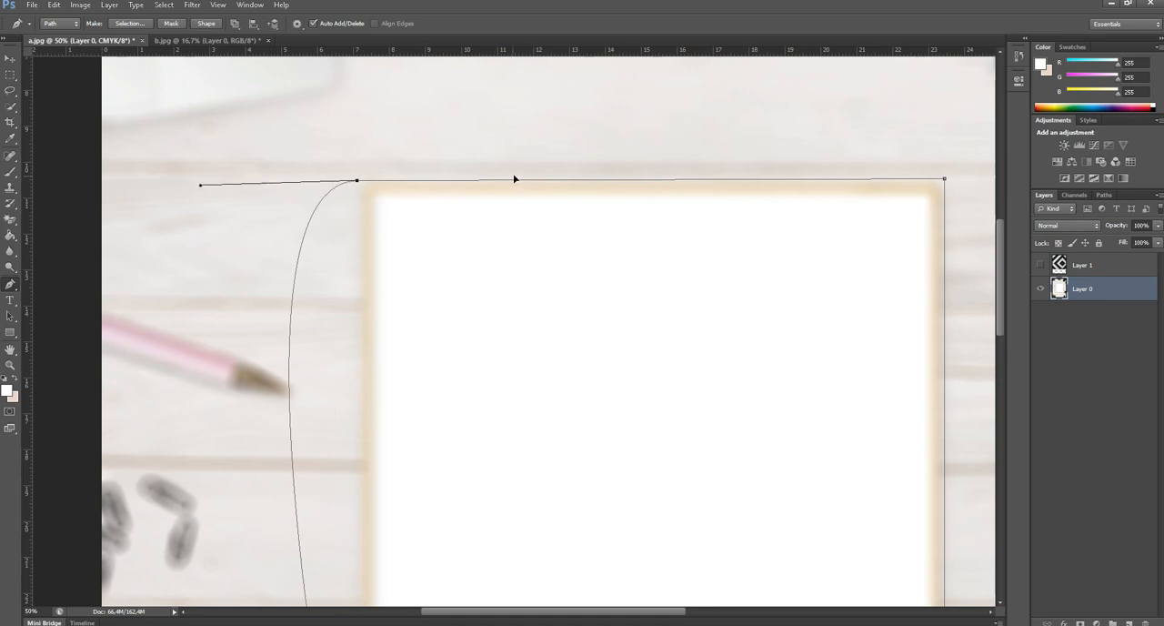
pyautogui.hotkey('ctrl', 'z')
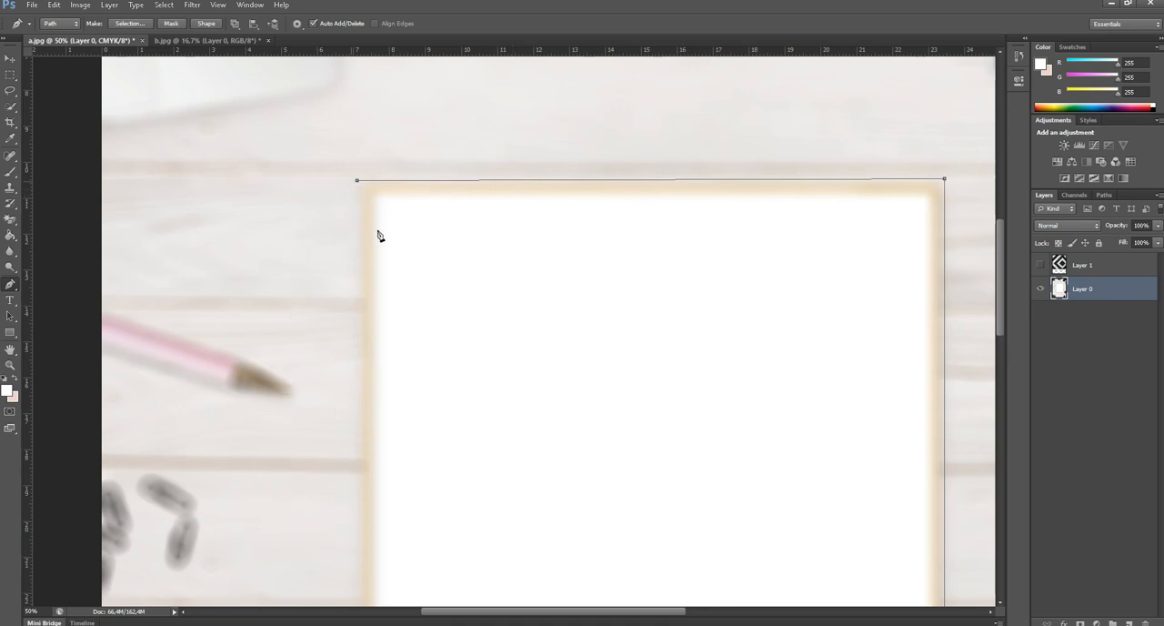
pyautogui.click(357, 181)
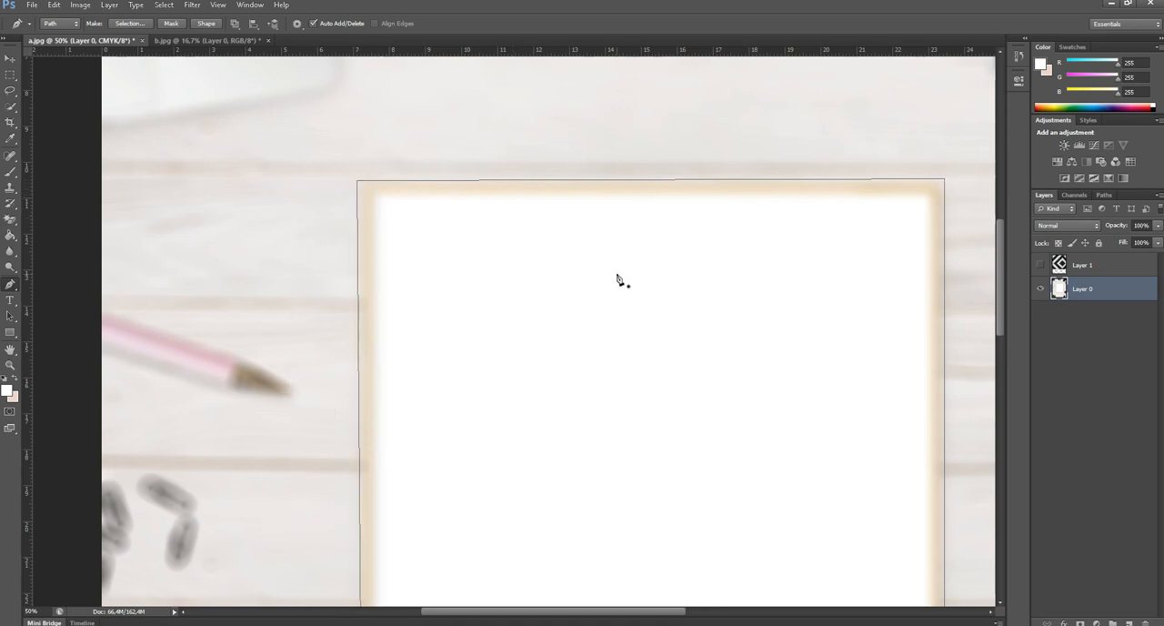
# Convert the closed frame path into a selection.
pyautogui.hotkey('ctrl', '-')
pyautogui.hotkey('ctrl', '-')
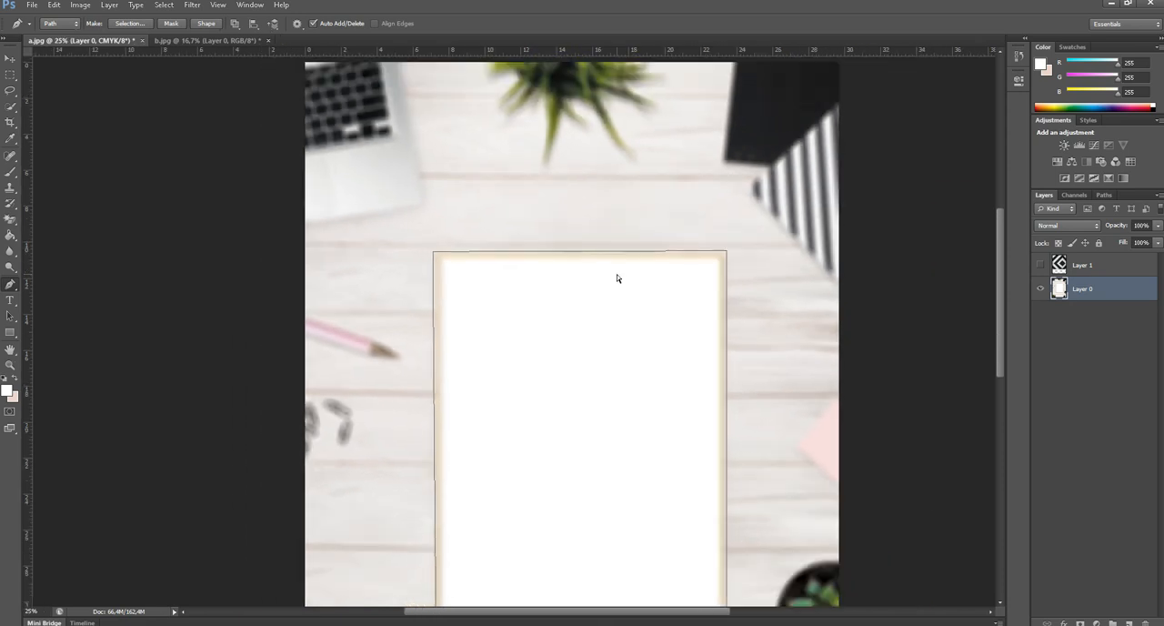
pyautogui.hotkey('ctrl', 'Return')
pyautogui.scroll(-3, 628, 273)
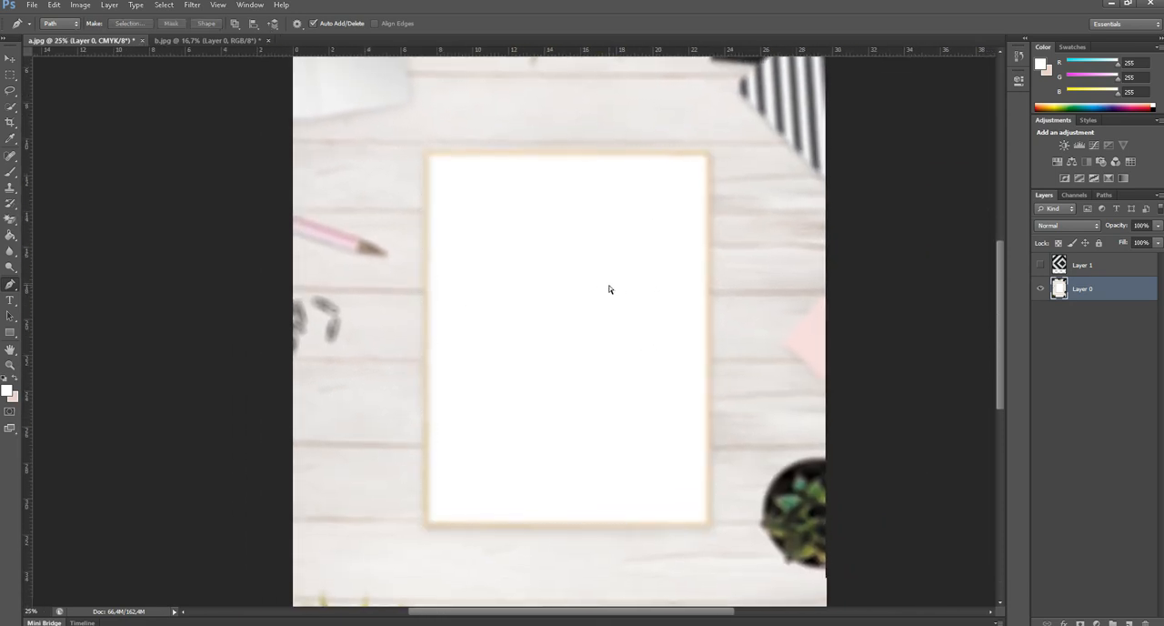
pyautogui.hotkey('ctrl', '-')
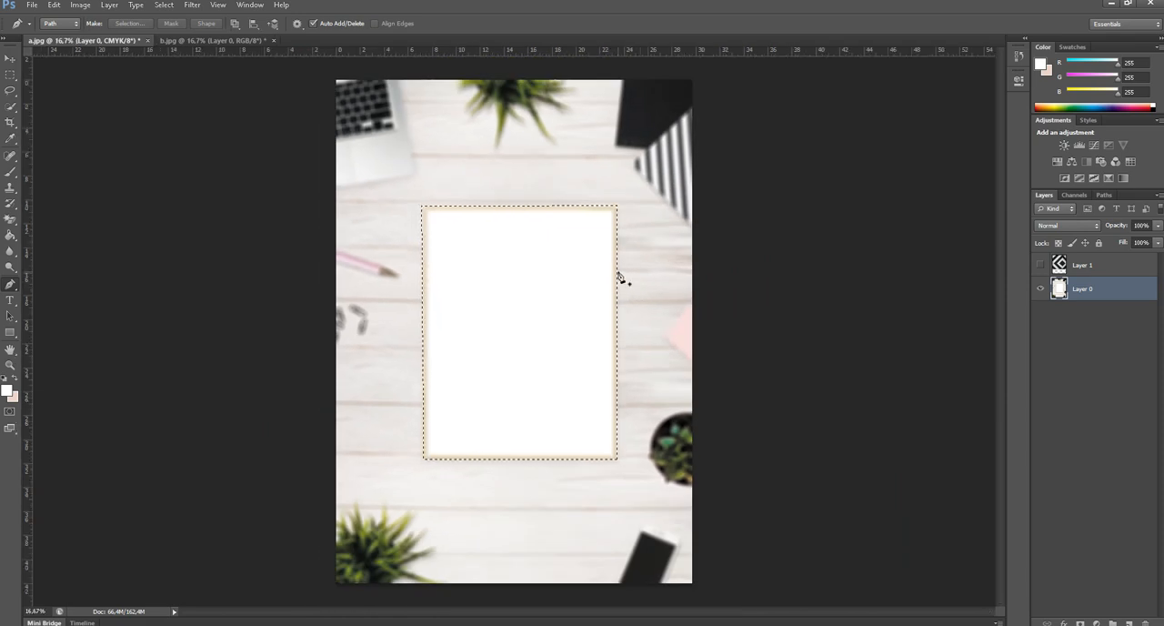
# Restore the sharp, unblurred frame inside the selection on Layer 0 with a size 1985 History Brush, and deselect.
pyautogui.press('b')
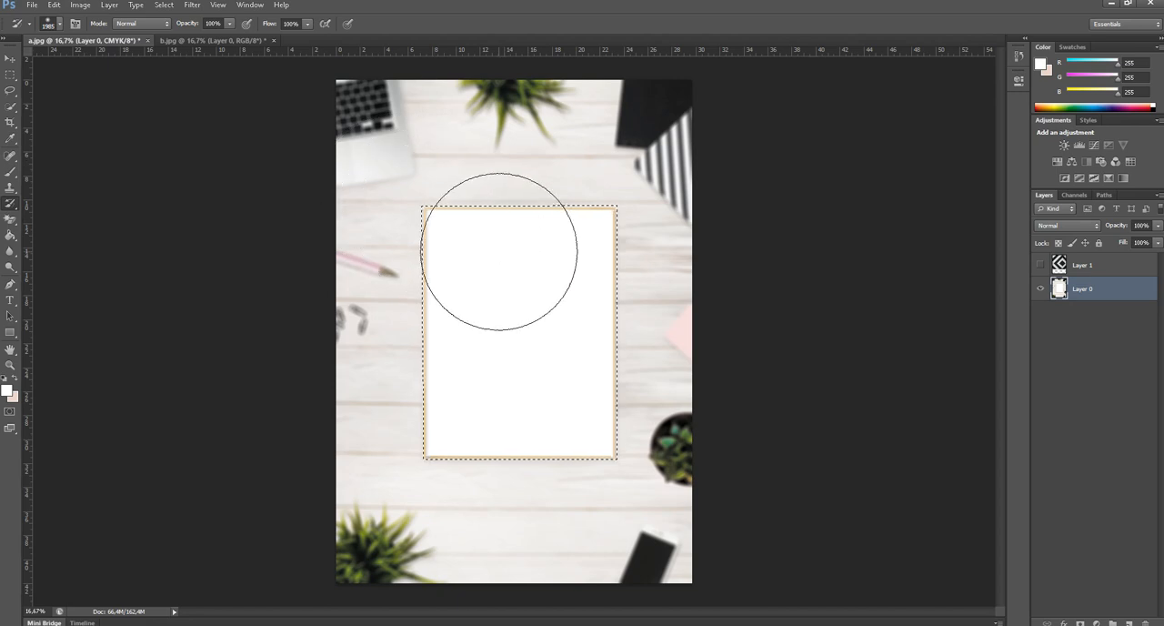
pyautogui.hotkey('ctrl', 'd')
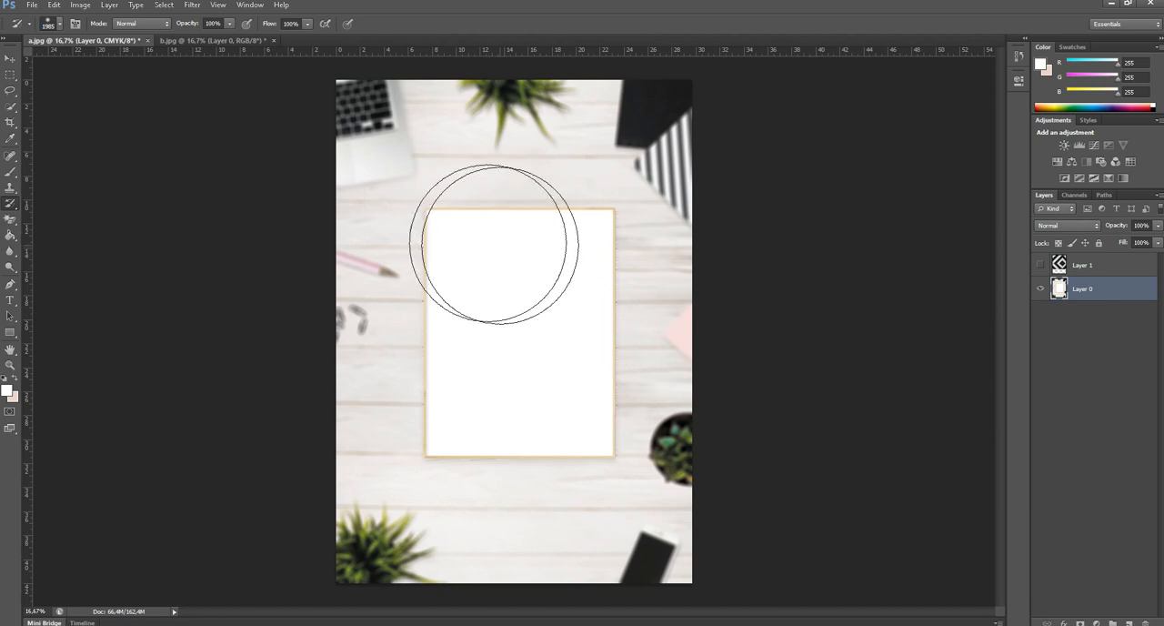
pyautogui.press('v')
pyautogui.scroll(1, 442, 235)
pyautogui.scroll(6, 442, 235)
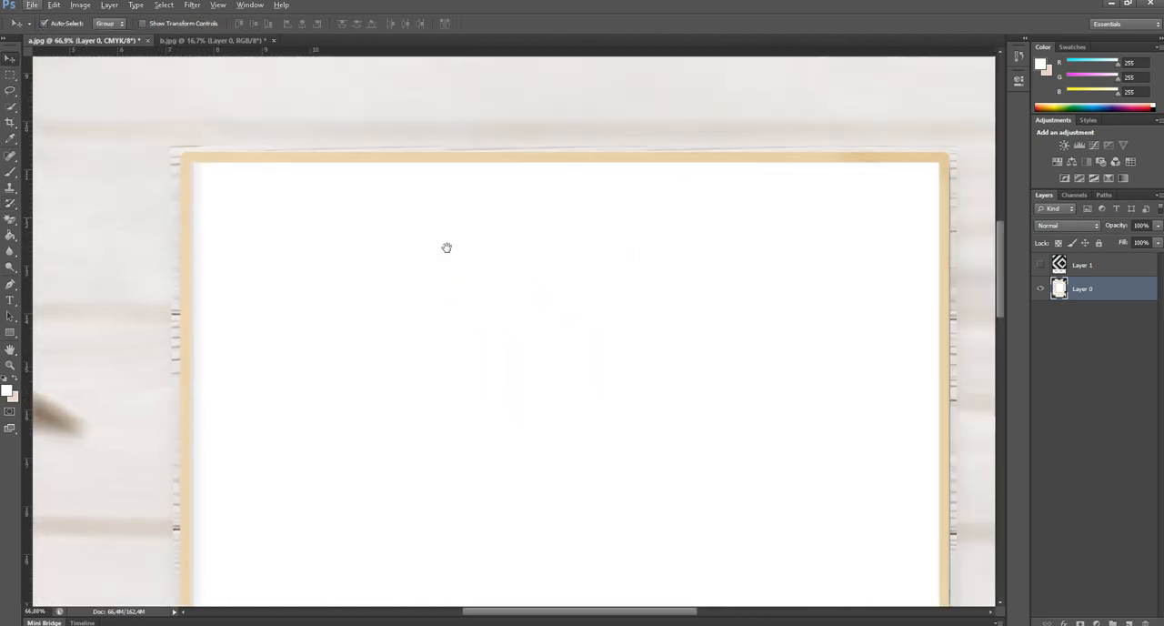
pyautogui.moveTo(447, 247); pyautogui.dragTo(361, 252)
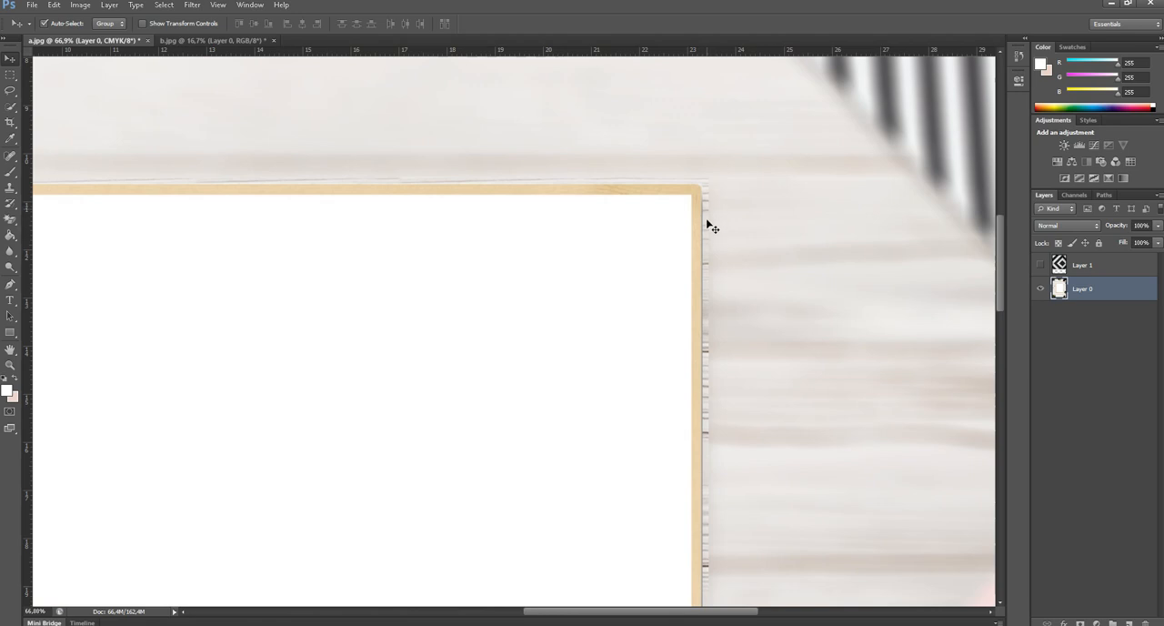
pyautogui.scroll(-6, 645, 238)
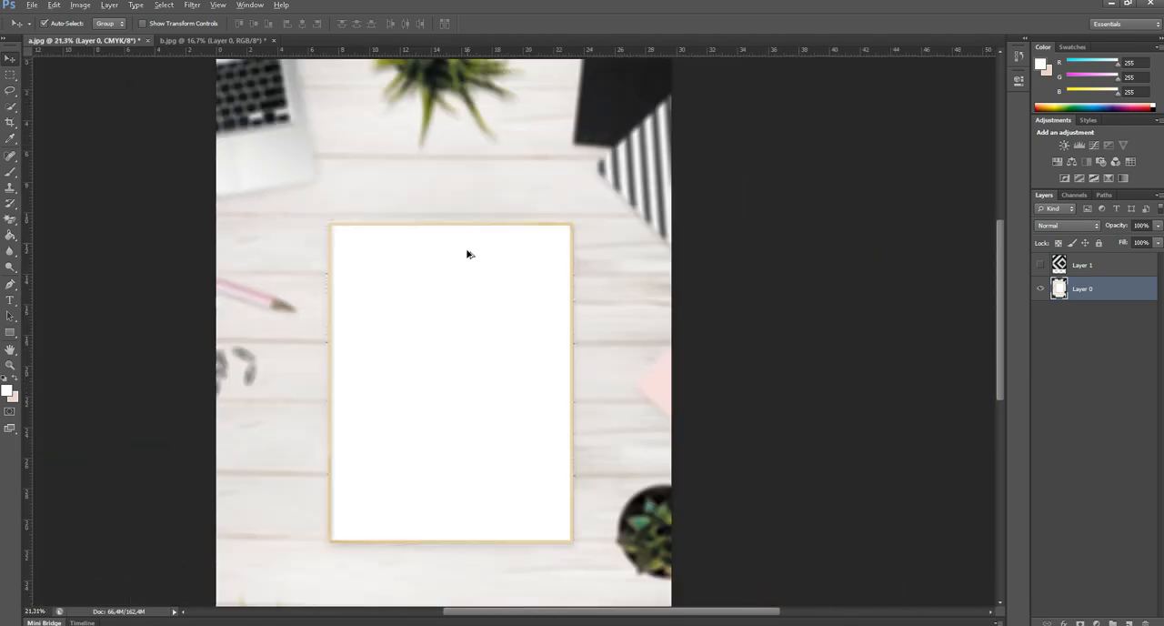
pyautogui.scroll(-2, 449, 244)
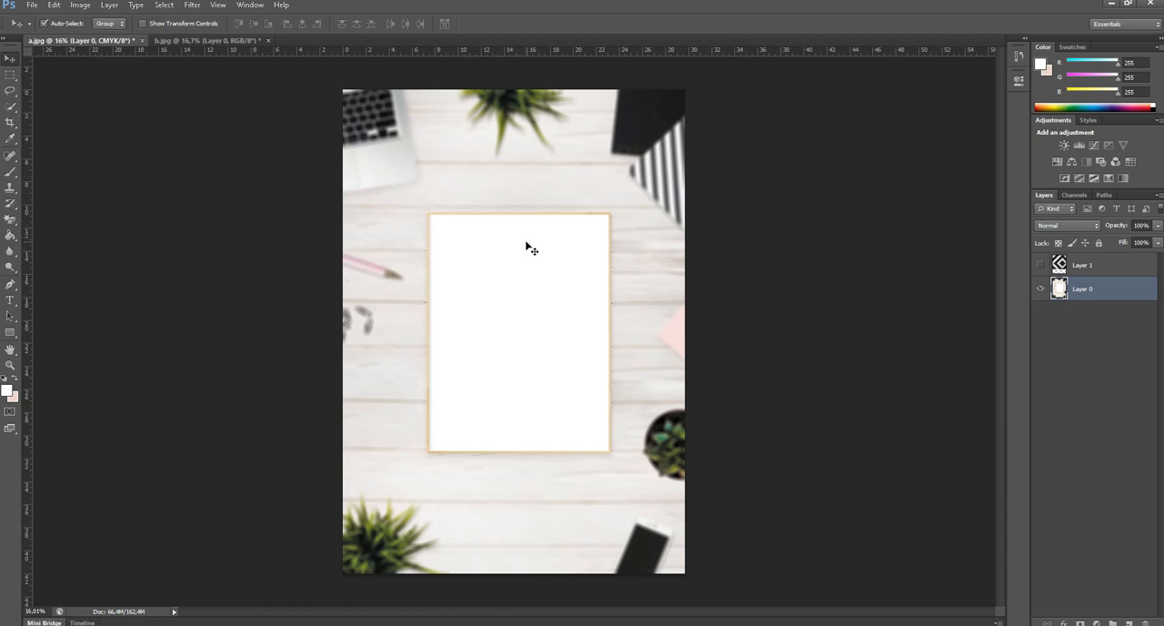
# Show the striped Layer 1 and move it down over the picture frame.
pyautogui.click(1060, 269)
pyautogui.click(1039, 265)
pyautogui.moveTo(537, 257); pyautogui.dragTo(549, 323)
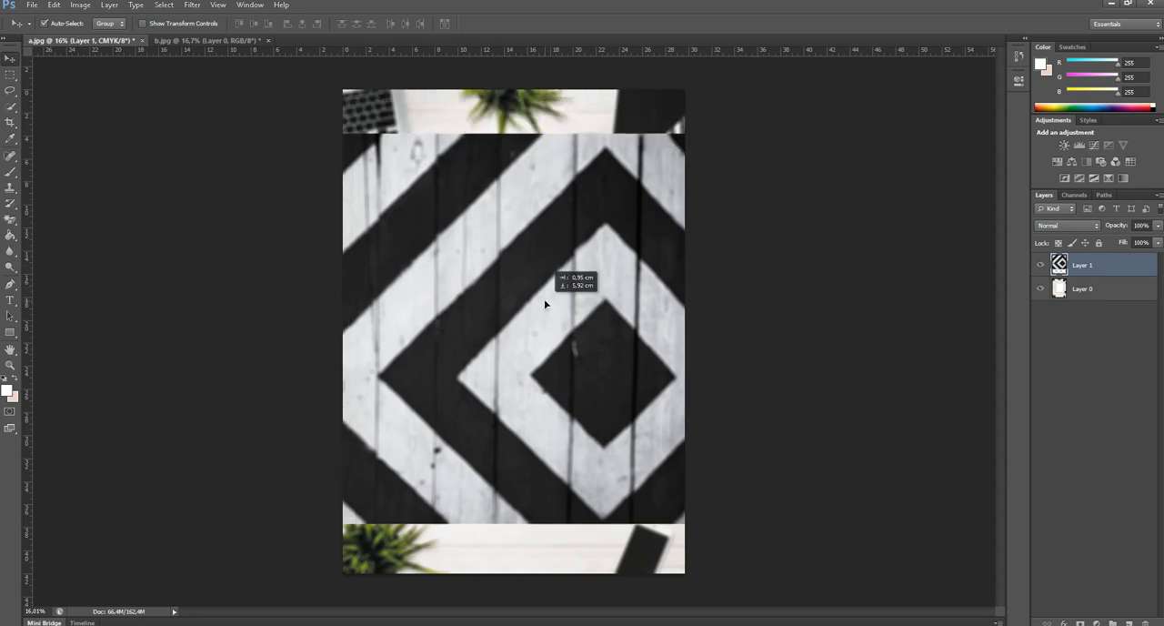
# Scale Layer 1 to 56.10% width and 80.27% height and position it so it covers the whole frame.
pyautogui.hotkey('ctrl', 't')
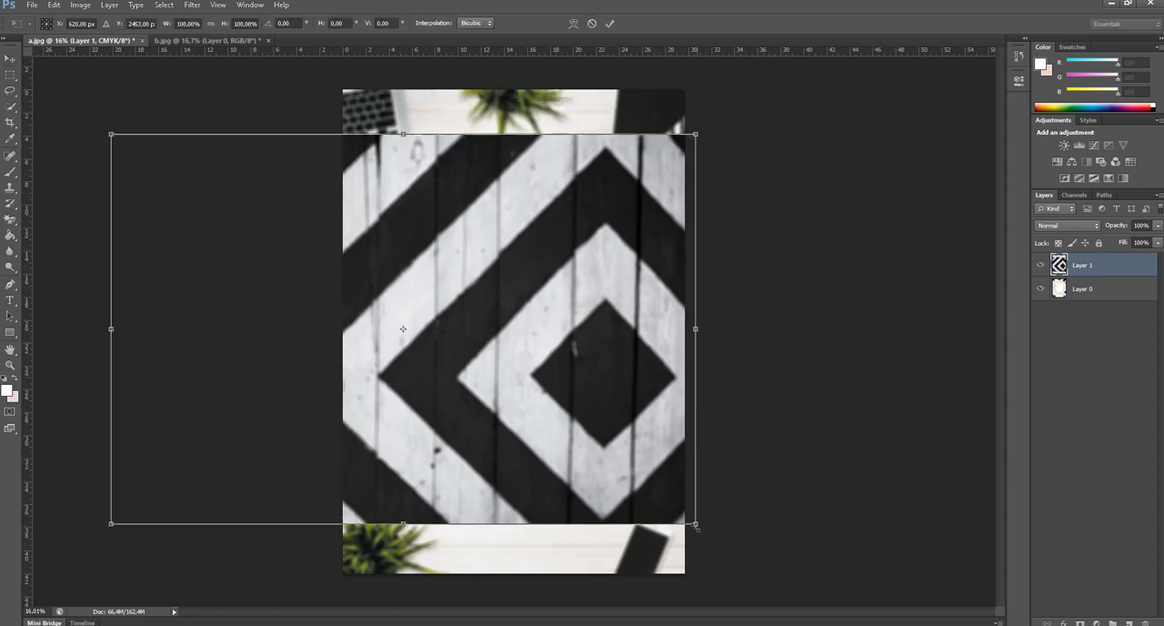
pyautogui.moveTo(696, 527); pyautogui.dragTo(343, 263)
pyautogui.moveTo(267, 249); pyautogui.dragTo(525, 453)
pyautogui.moveTo(427, 332); pyautogui.dragTo(343, 332)
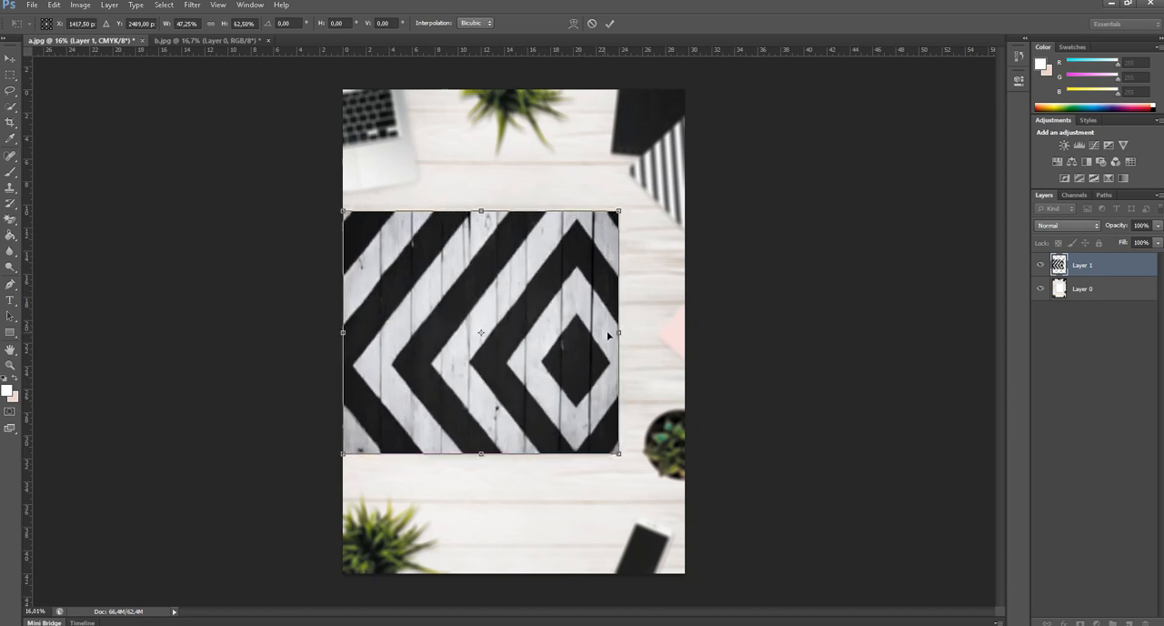
pyautogui.moveTo(657, 338); pyautogui.dragTo(671, 332)
pyautogui.moveTo(507, 453); pyautogui.dragTo(507, 523)
pyautogui.moveTo(576, 393); pyautogui.dragTo(523, 343)
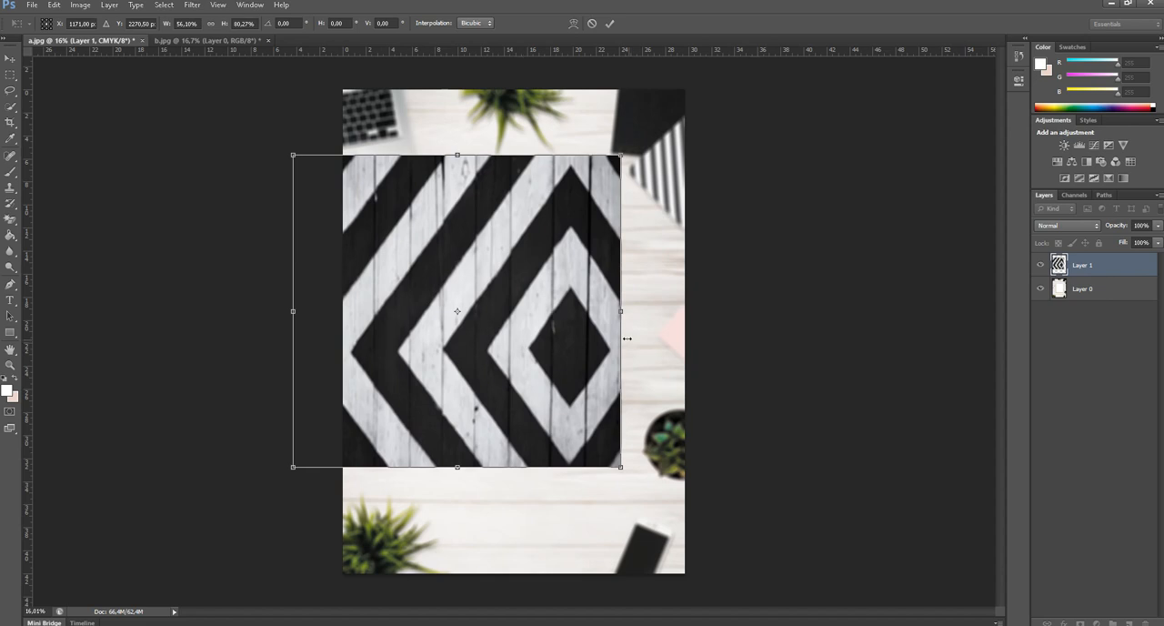
pyautogui.press('Return')
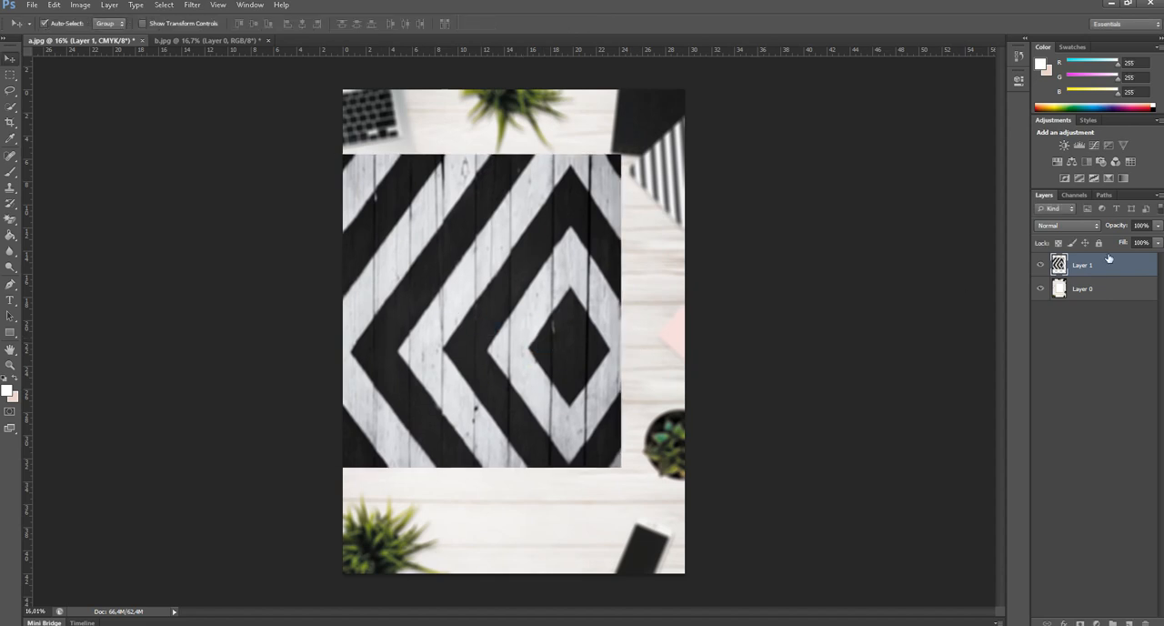
# Lower Layer 1's opacity to 44% and select the area inside the frame with the Rectangular Marquee tool.
pyautogui.click(1156, 226)
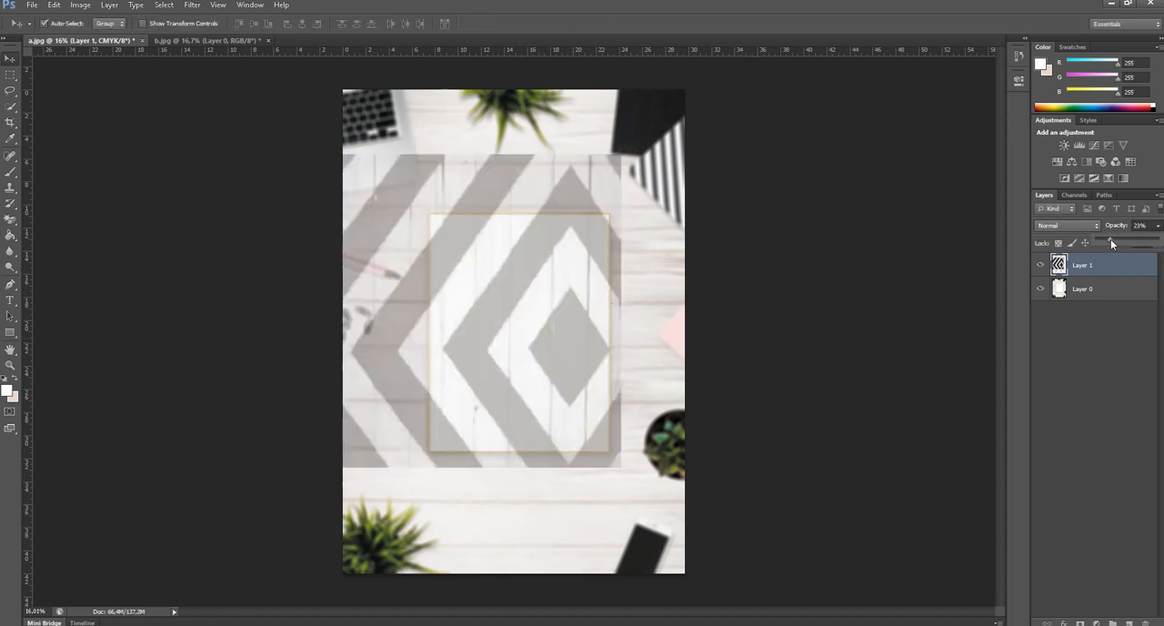
pyautogui.moveTo(1113, 238); pyautogui.dragTo(1123, 239)
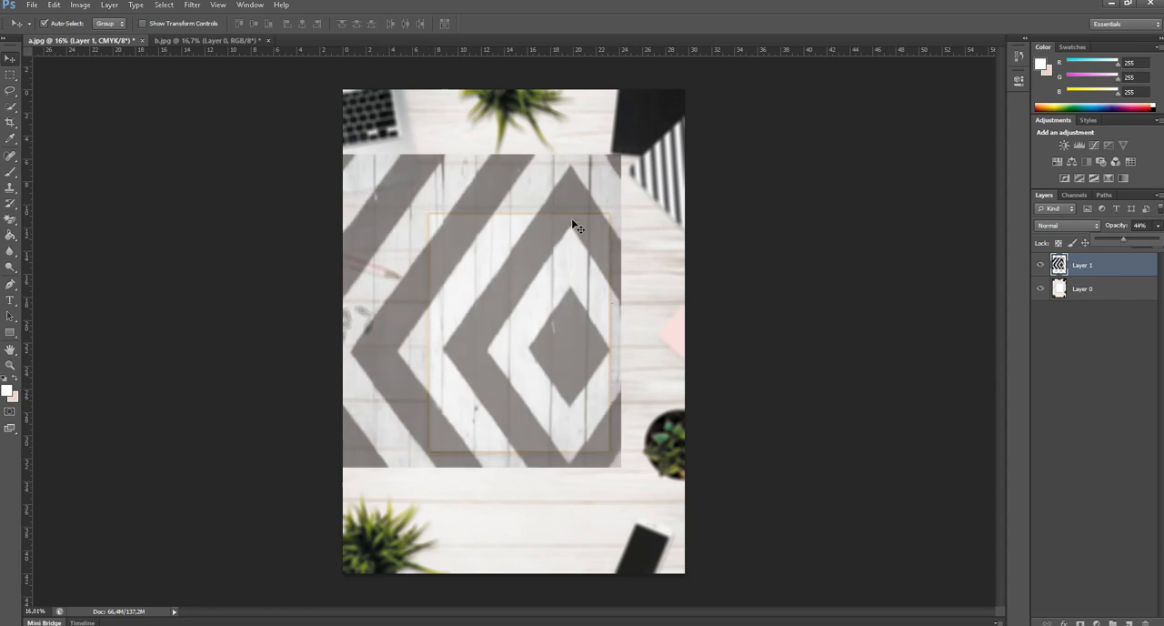
pyautogui.press('m')
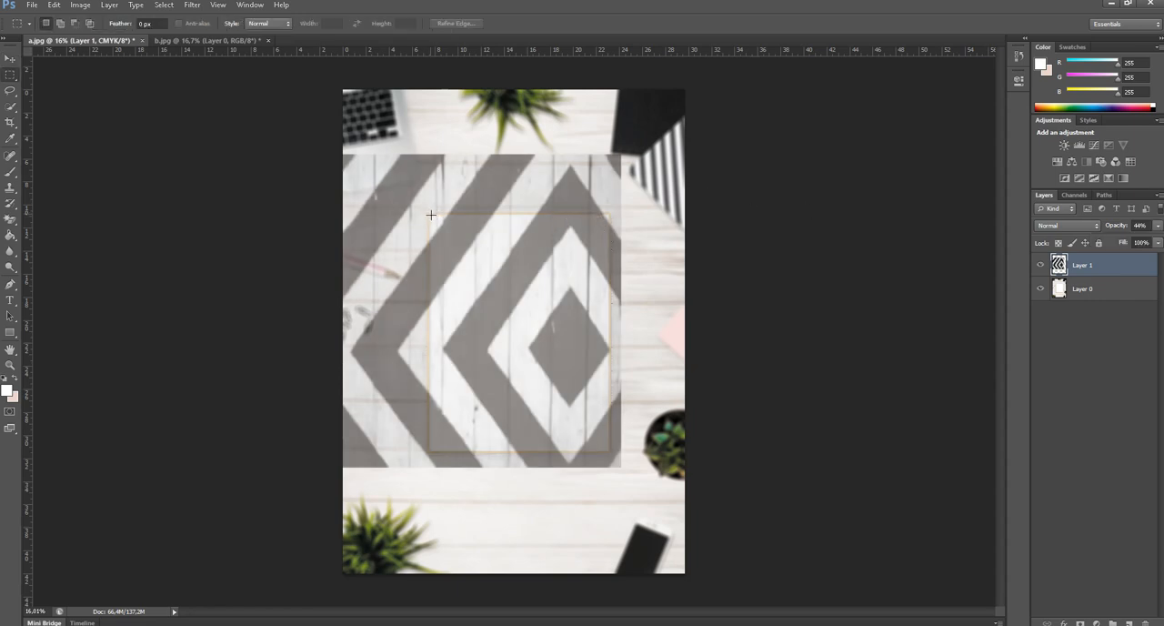
pyautogui.moveTo(431, 215); pyautogui.dragTo(609, 449)
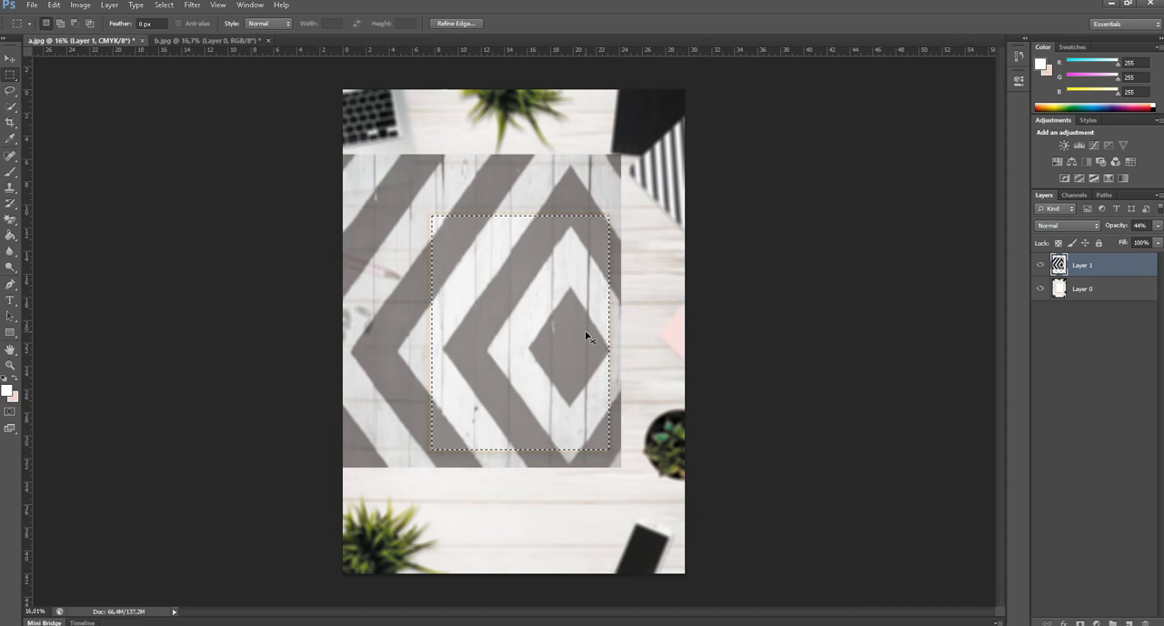
# Replace Layer 1 with only its selected striped area, cut out and pasted back as a new layer at full opacity.
pyautogui.hotkey('alt', 'BackSpace')
pyautogui.hotkey('ctrl', 'd')
pyautogui.click(13, 59)
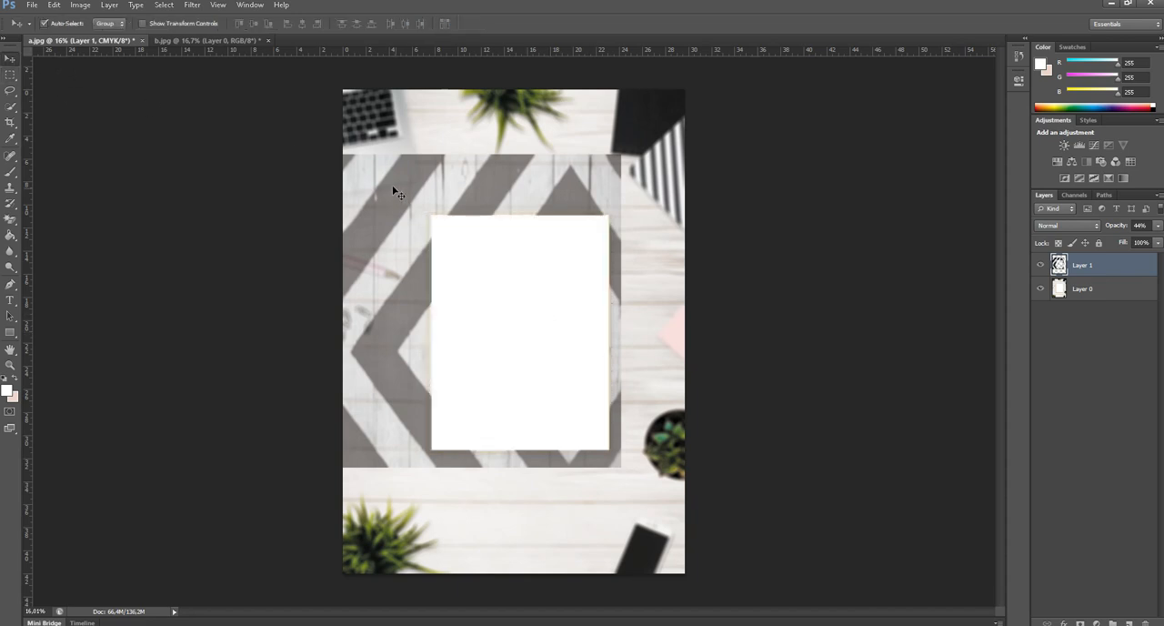
pyautogui.press('Delete')
pyautogui.hotkey('ctrl', 'alt', 'shift', 'n')
pyautogui.hotkey('ctrl', 'v')
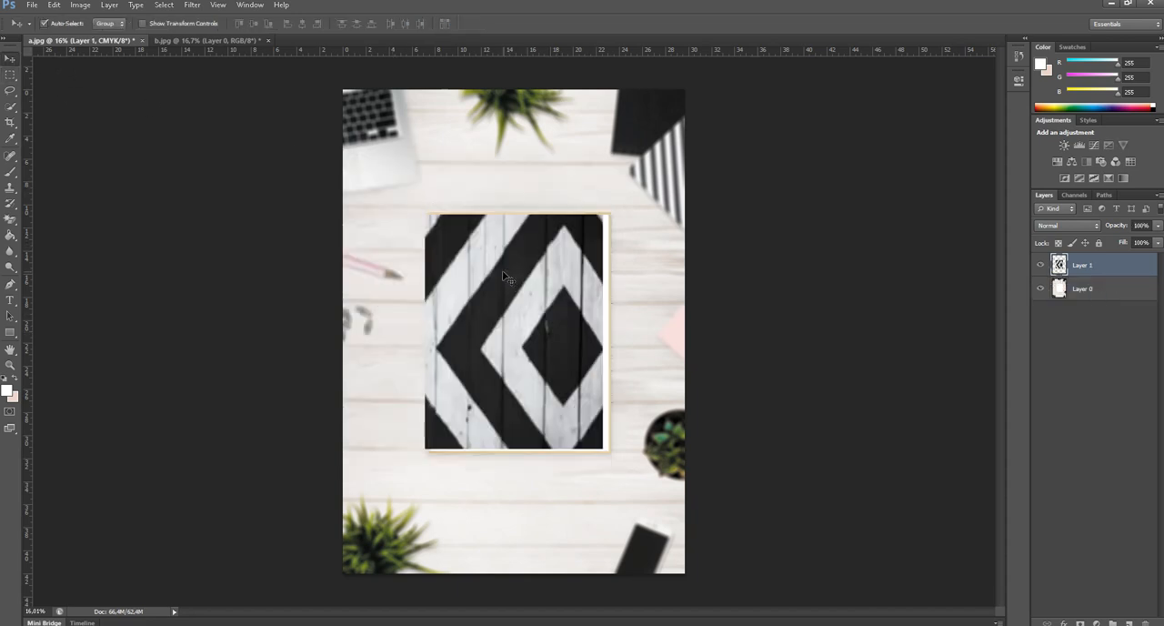
# Move the pasted striped piece into the frame and nudge it down to meet the frame's inner bottom edge.
pyautogui.moveTo(503, 271); pyautogui.dragTo(505, 289)
pyautogui.hotkey('ctrl', '+')
pyautogui.hotkey('ctrl', '+')
pyautogui.hotkey('ctrl', '+')
pyautogui.hotkey('ctrl', '+')
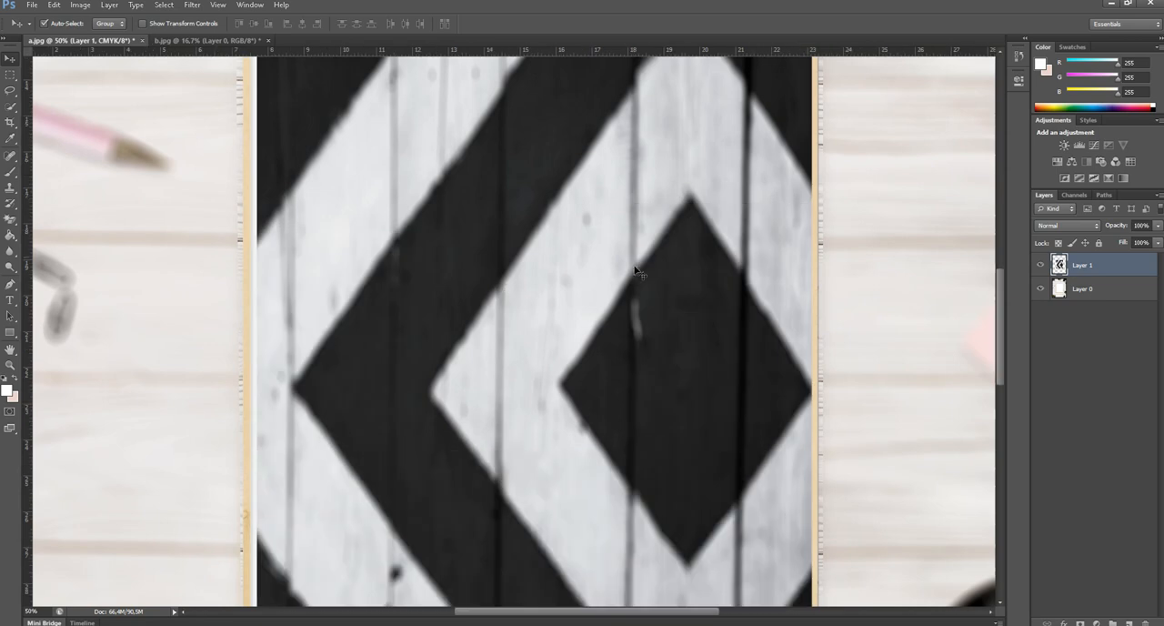
pyautogui.moveTo(527, 581); pyautogui.dragTo(535, 253)
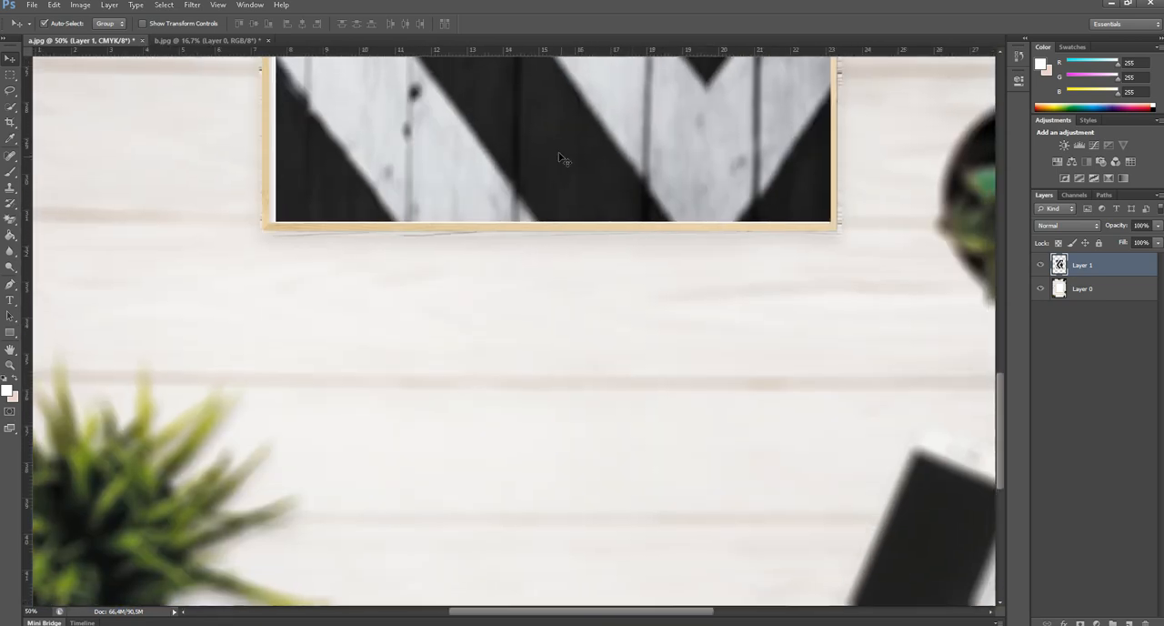
pyautogui.press('Down')
pyautogui.press('Down')
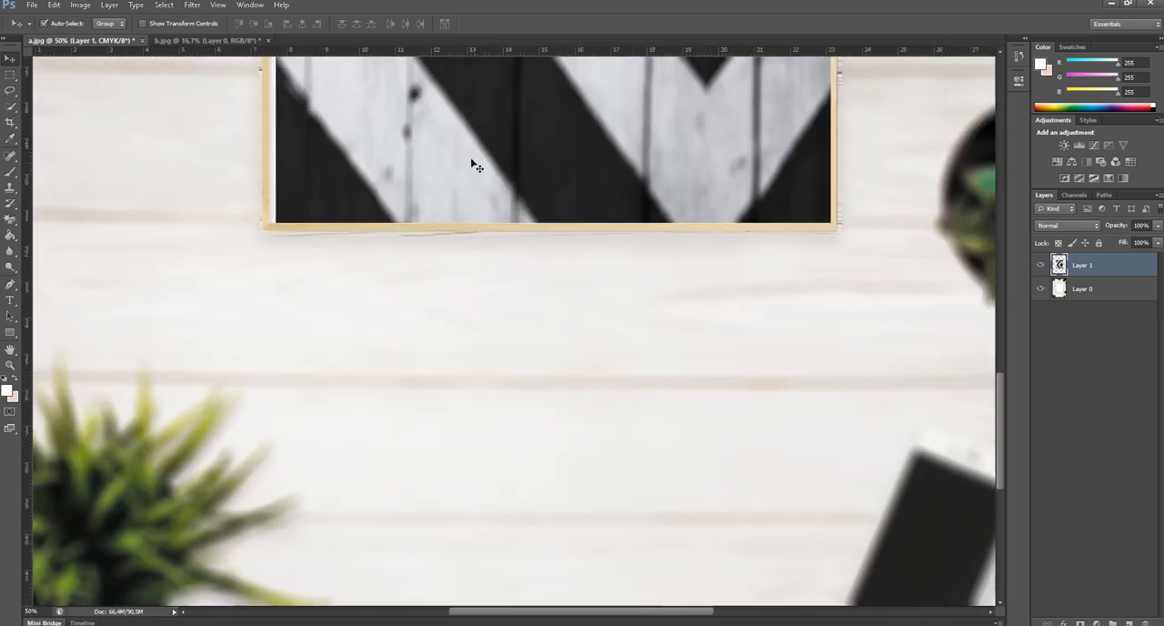
# Stretch the striped Layer 1 to the frame's inner left edge and fit it so it fills the frame without gaps.
pyautogui.moveTo(473, 165); pyautogui.dragTo(688, 322)
pyautogui.hotkey('ctrl', 't')
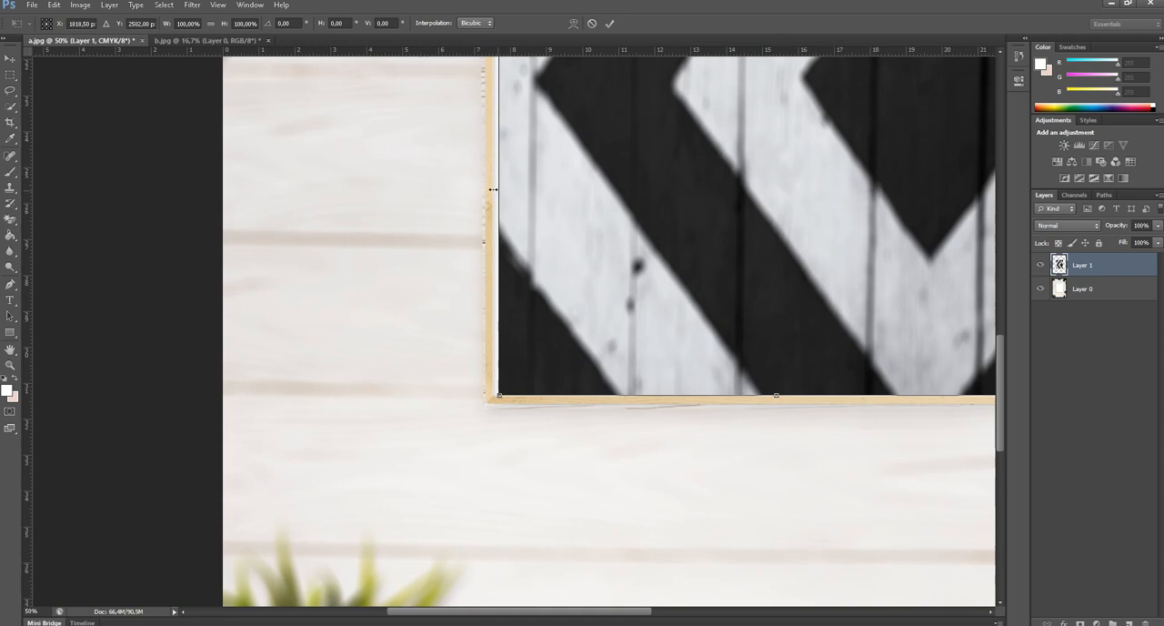
pyautogui.moveTo(497, 189); pyautogui.dragTo(493, 189)
pyautogui.press('Return')
pyautogui.moveTo(689, 187); pyautogui.dragTo(651, 223)
pyautogui.scroll(5, 679, 245)
pyautogui.hotkey('ctrl', 't')
pyautogui.press('Return')
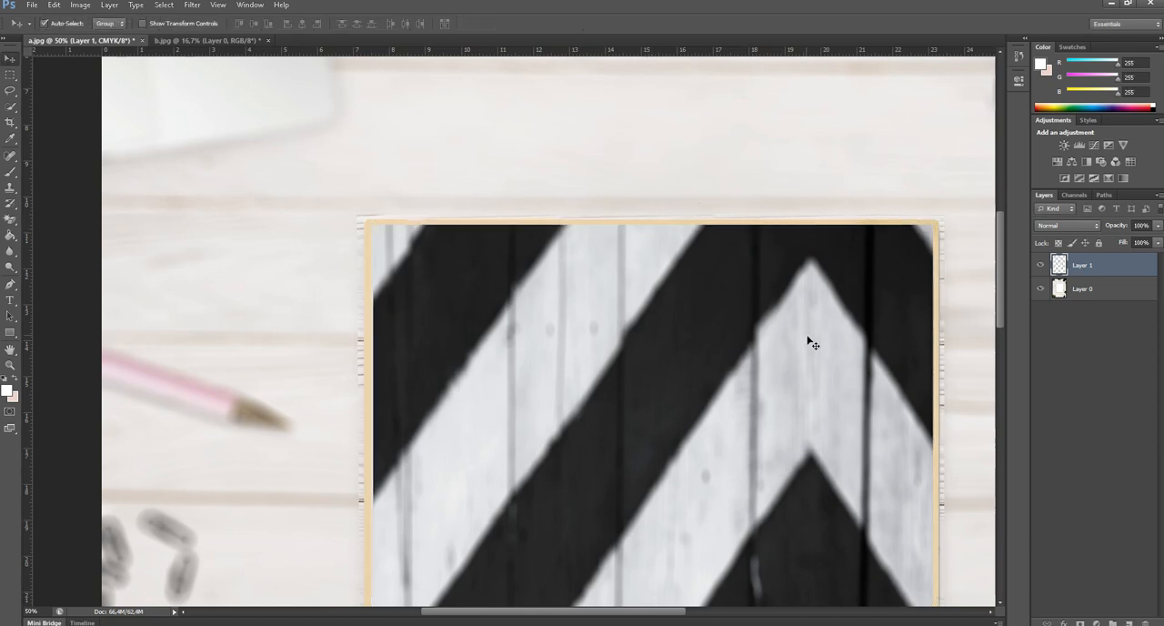
pyautogui.moveTo(794, 306); pyautogui.dragTo(676, 168)
pyautogui.moveTo(705, 436); pyautogui.dragTo(666, 204)
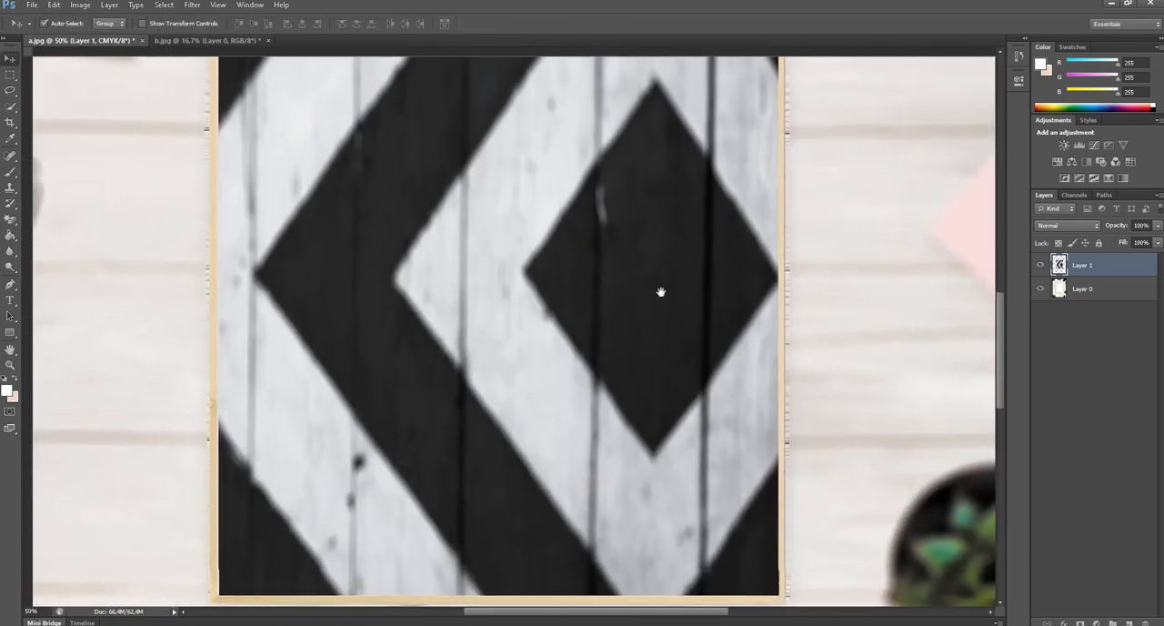
pyautogui.scroll(-3, 546, 278)
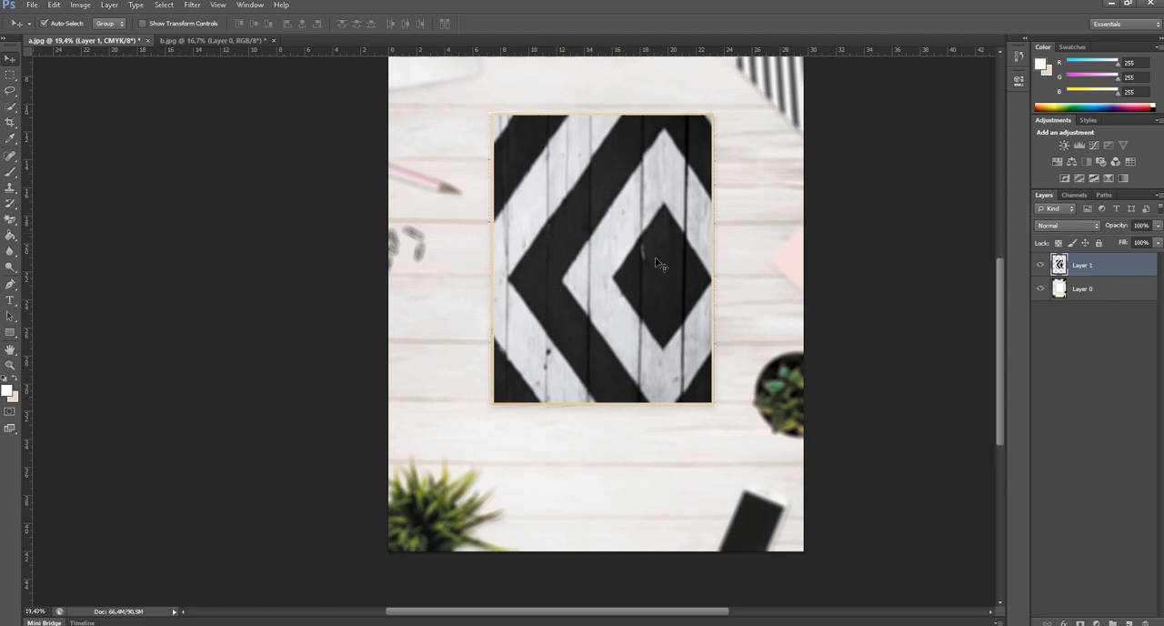
# Place an empty text layer on the striped picture and lower its opacity to 54%.
pyautogui.press('t')
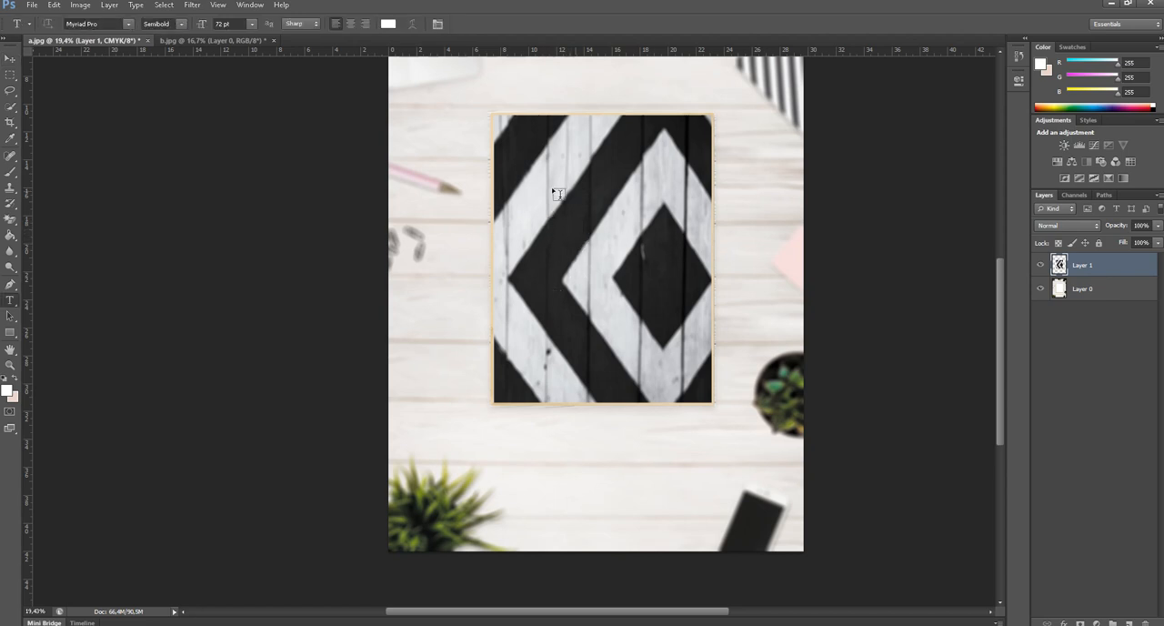
pyautogui.click(552, 189)
pyautogui.click(10, 58)
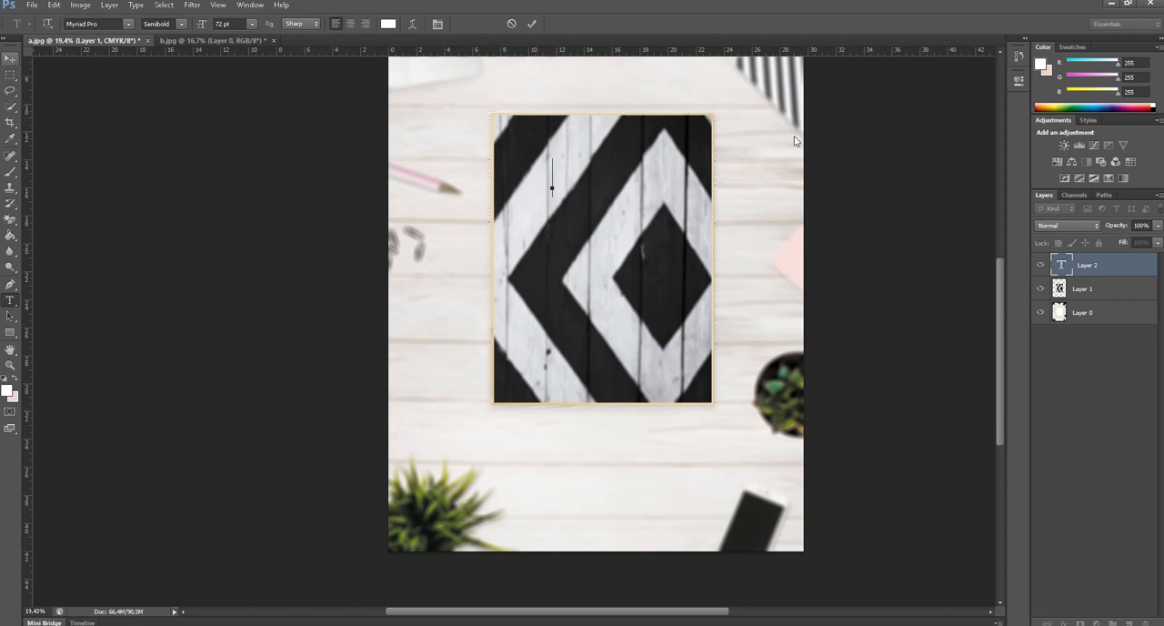
pyautogui.click(1156, 226)
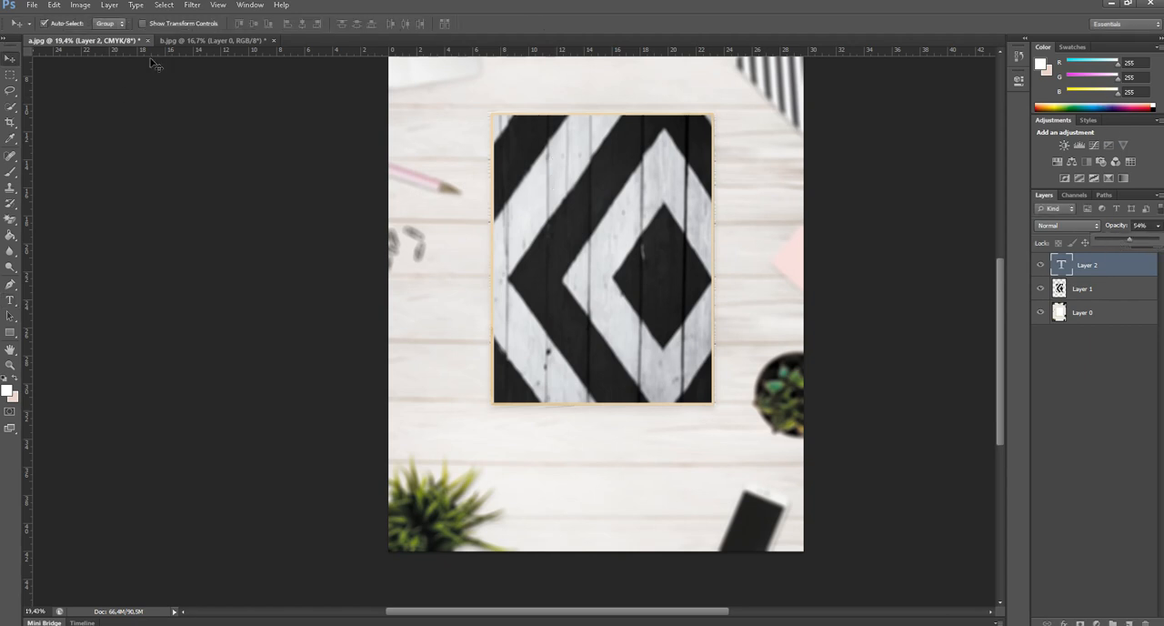
pyautogui.click(11, 69)
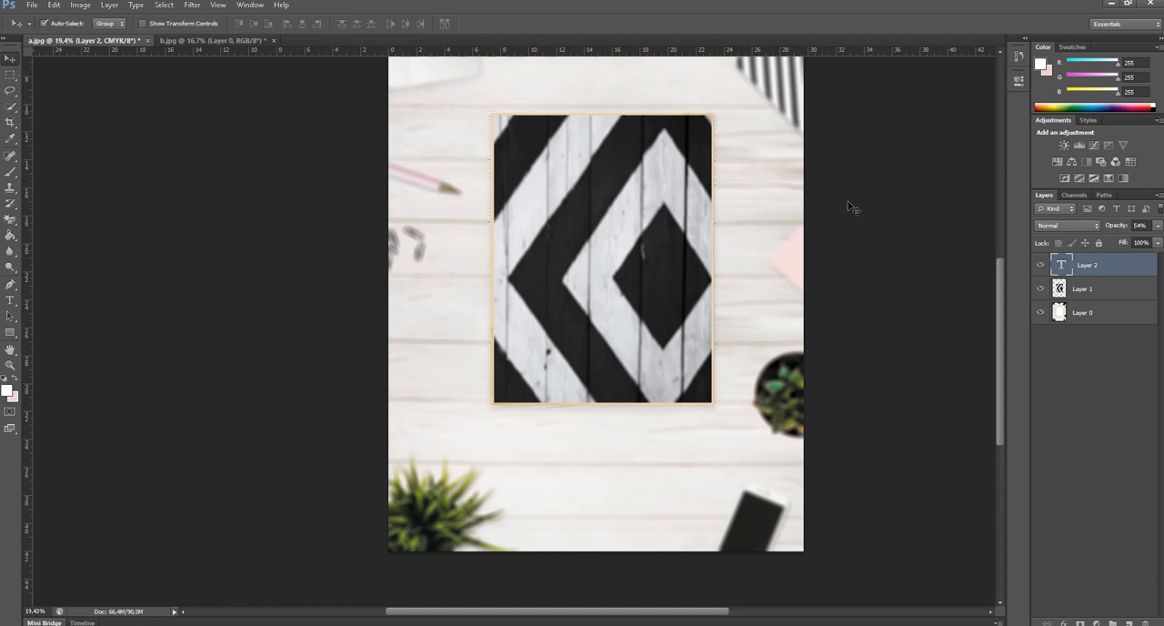
# Lower the striped Layer 1's opacity to 37%.
pyautogui.click(1114, 290)
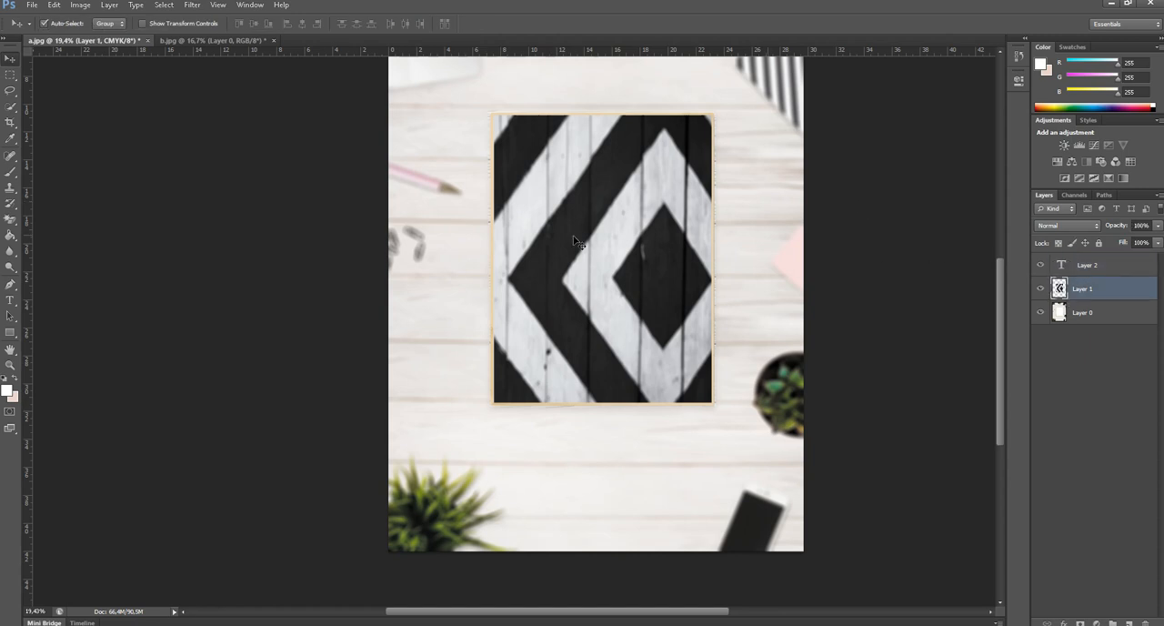
pyautogui.click(1160, 226)
pyautogui.moveTo(1112, 240)
pyautogui.mouseDown()
pyautogui.moveTo(1133, 242)
pyautogui.moveTo(1098, 241)
pyautogui.moveTo(1119, 246)
pyautogui.mouseUp()
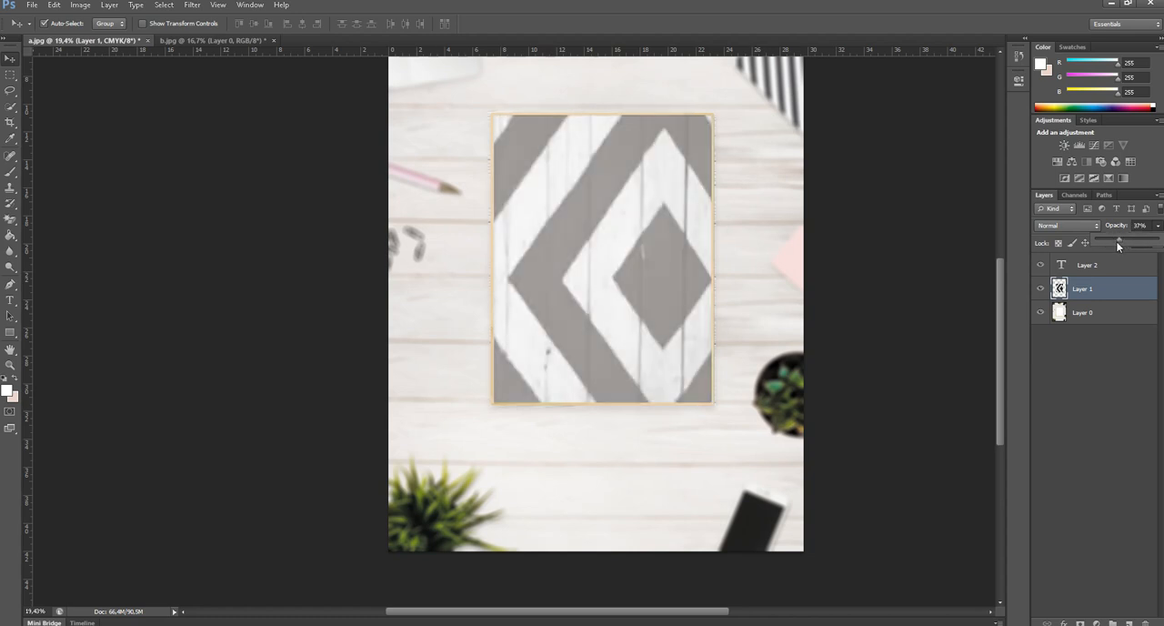
# Add the text MOLAVAY in 72 pt Myriad Pro Semibold over the upper part of the striped picture.
pyautogui.press('t')
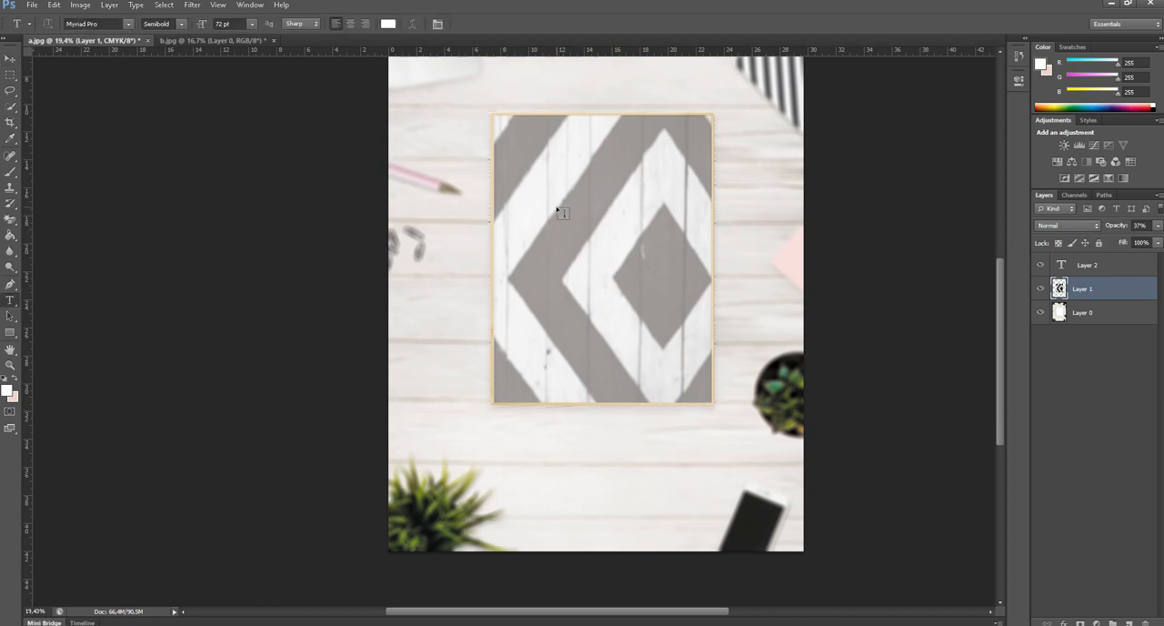
pyautogui.click(555, 206)
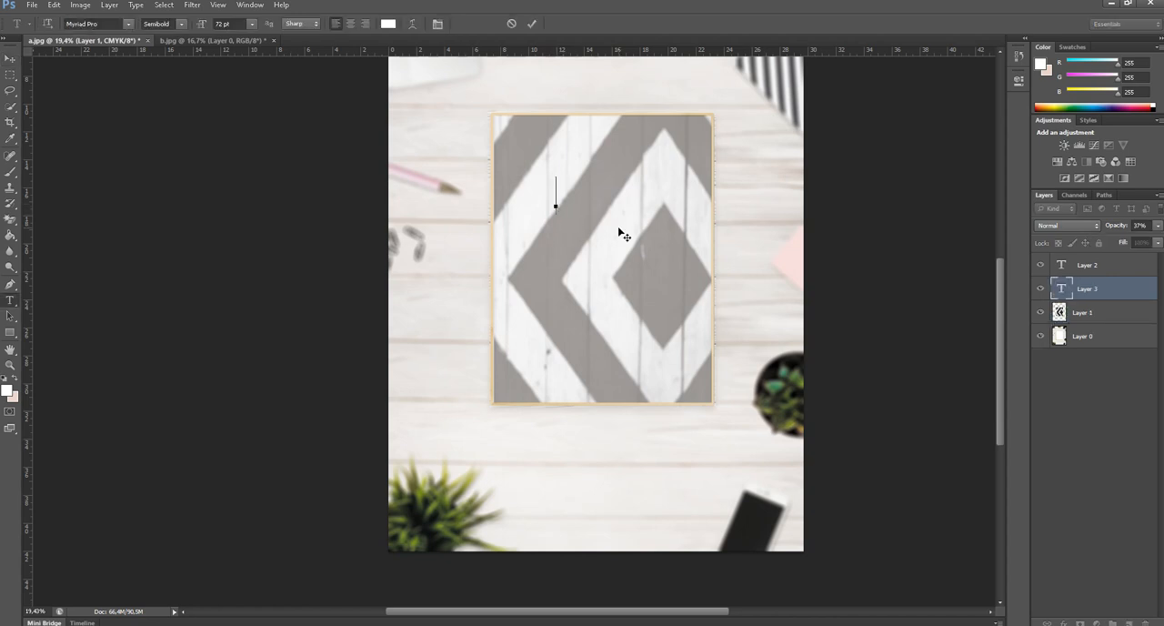
pyautogui.write('MOLA')
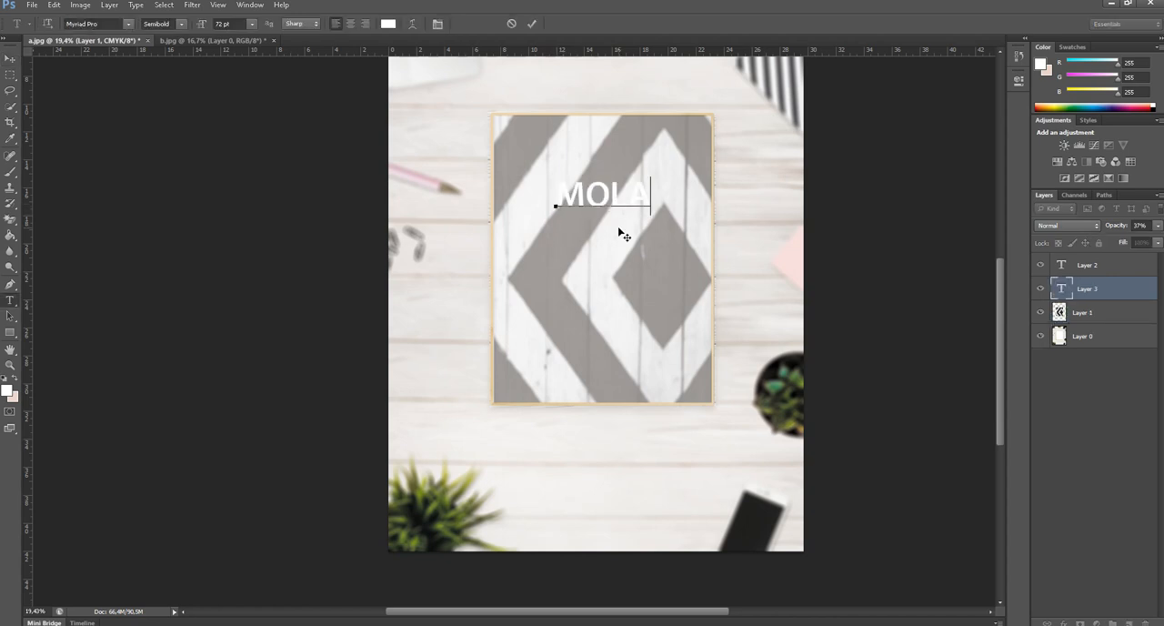
pyautogui.write('VAY')
# Recolor the whole MOLAVAY text dark red (#7a2419).
pyautogui.hotkey('ctrl', 'a')
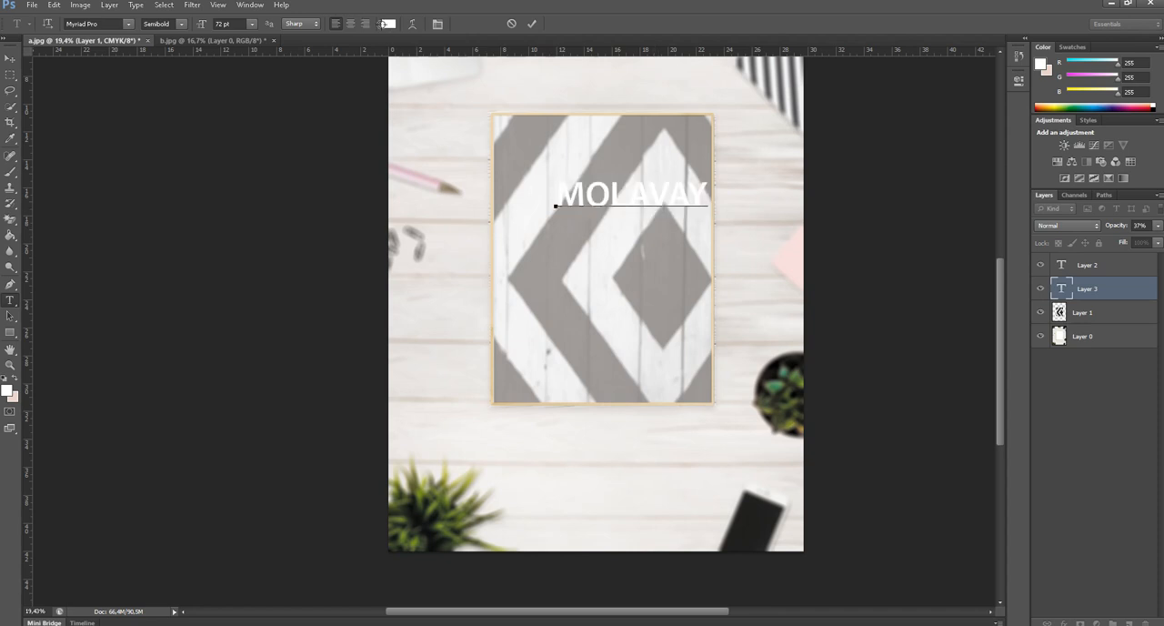
pyautogui.click(386, 24)
pyautogui.click(568, 246)
pyautogui.click(696, 160)
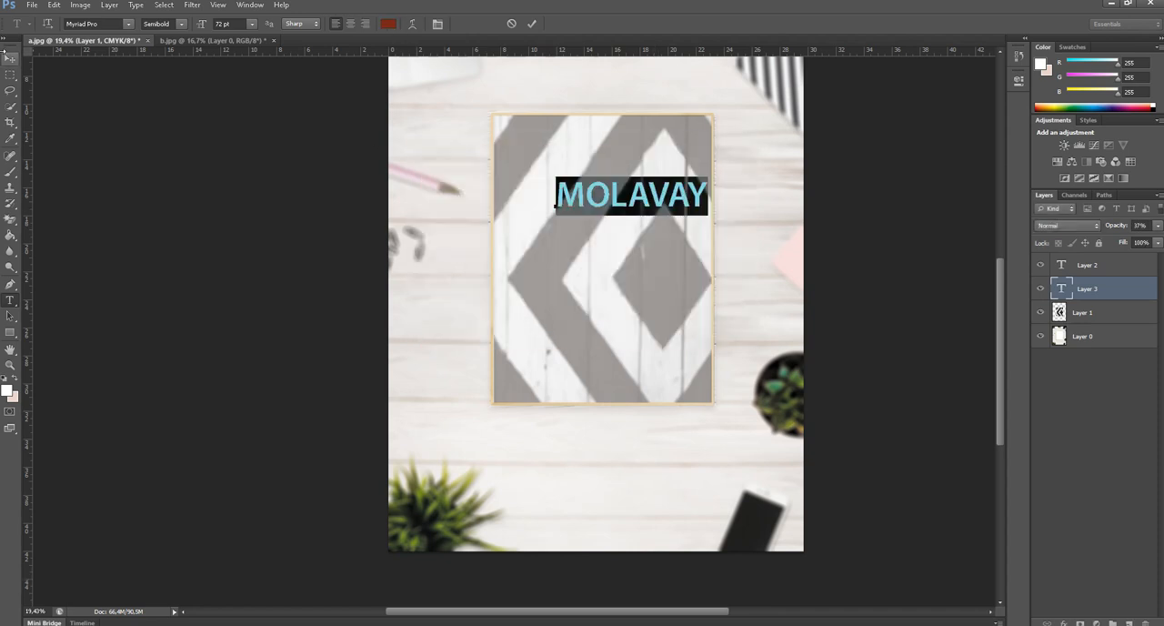
pyautogui.click(9, 58)
# Place MOLAVAY near the frame's top edge and turn a copy below it into "Sırada ki işleme geçiyoruz." on three lines.
pyautogui.moveTo(618, 198); pyautogui.dragTo(593, 227)
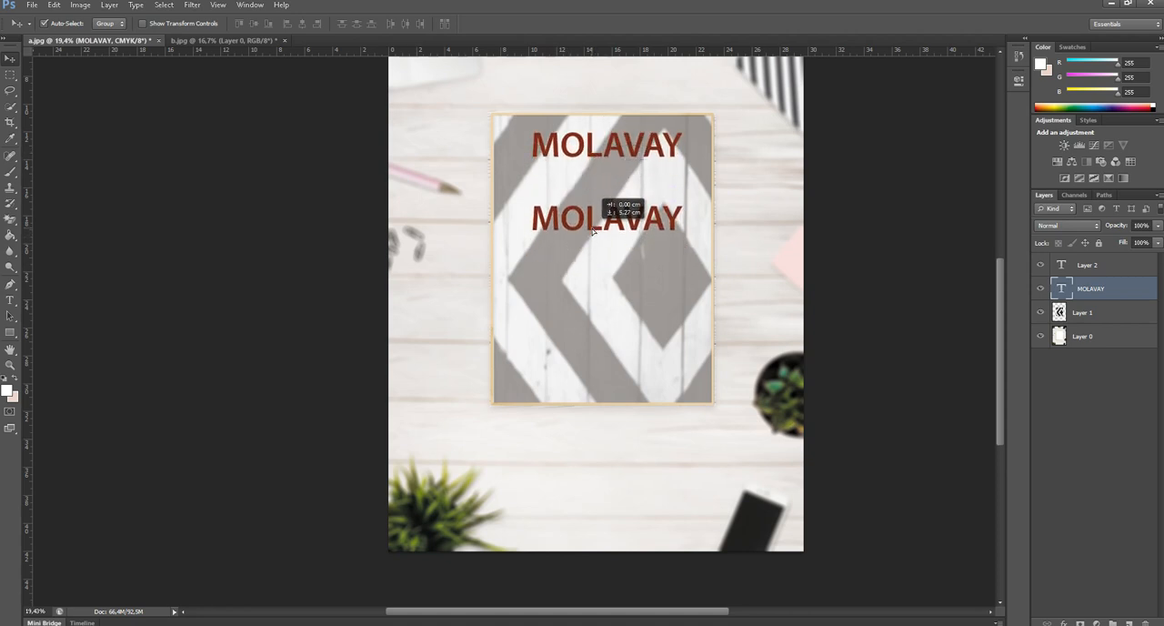
pyautogui.doubleClick(639, 225)
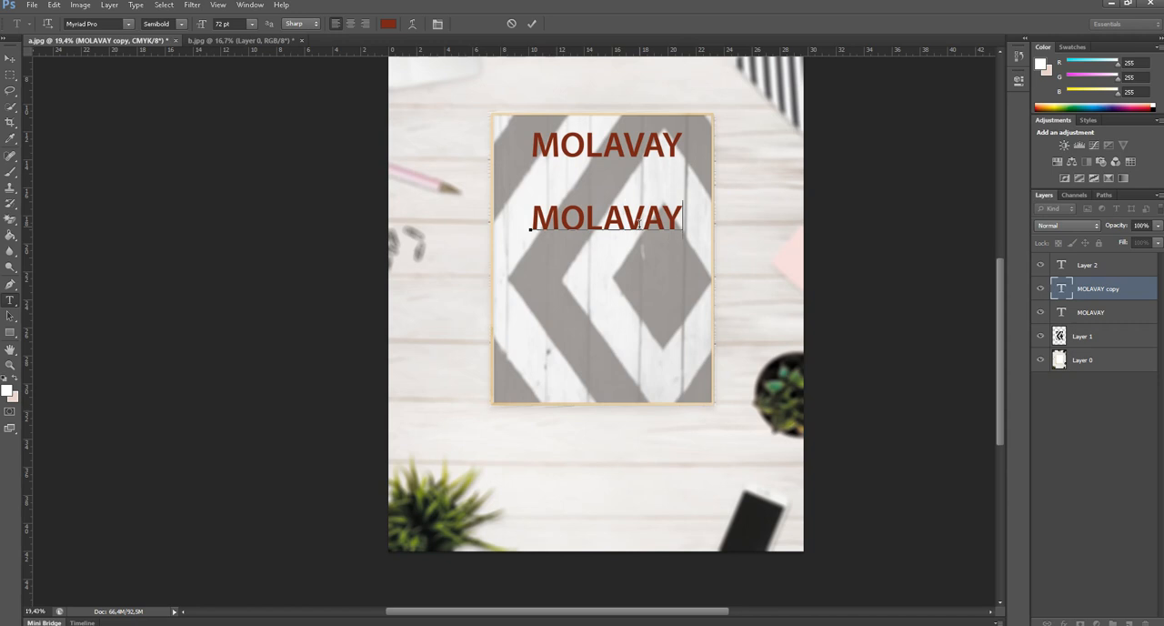
pyautogui.press('BackSpace')
pyautogui.press('BackSpace')
pyautogui.press('BackSpace')
pyautogui.press('BackSpace')
pyautogui.press('BackSpace')
pyautogui.press('BackSpace')
pyautogui.press('BackSpace')
pyautogui.write('Sıra')
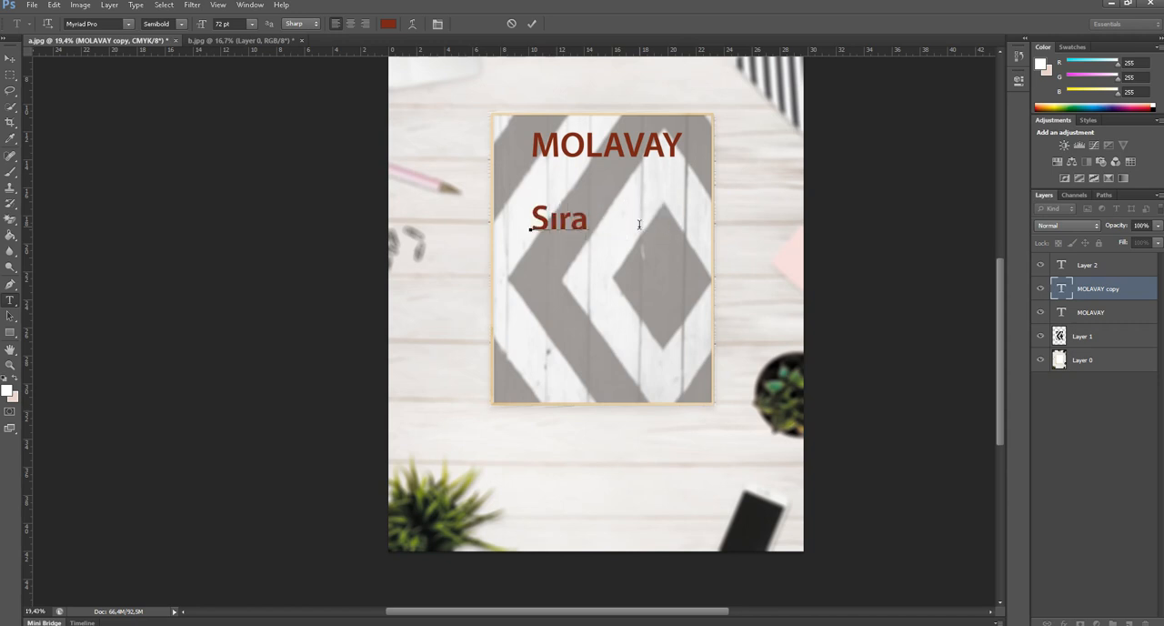
pyautogui.write('da ki işle')
pyautogui.press('BackSpace')
pyautogui.write('leme ')
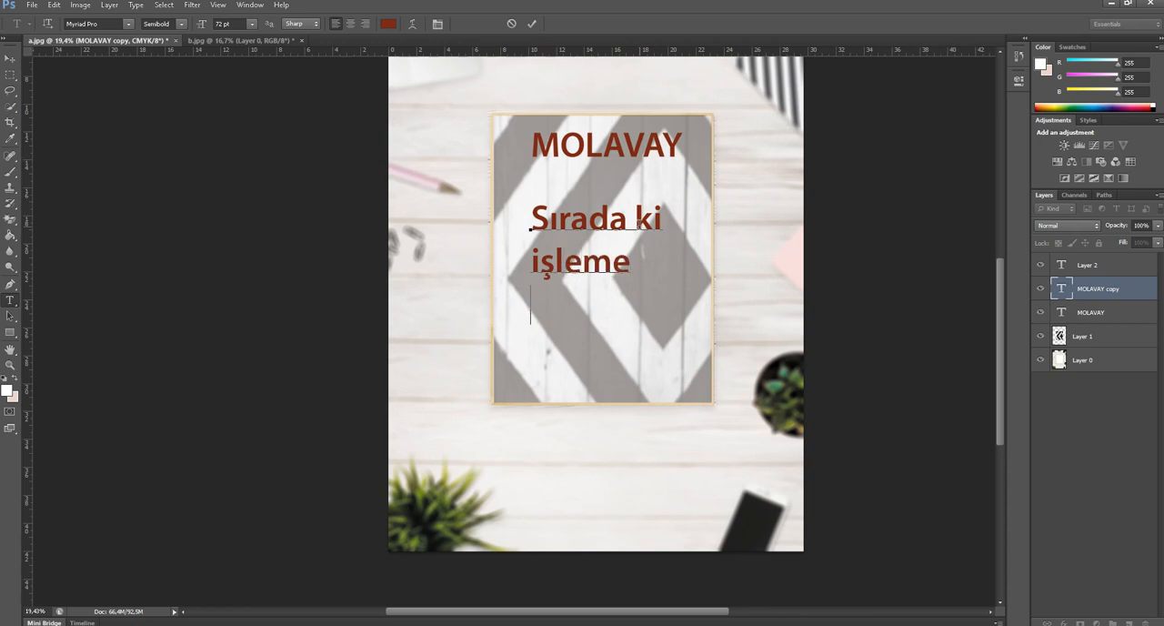
pyautogui.write('geçiyoruz.')
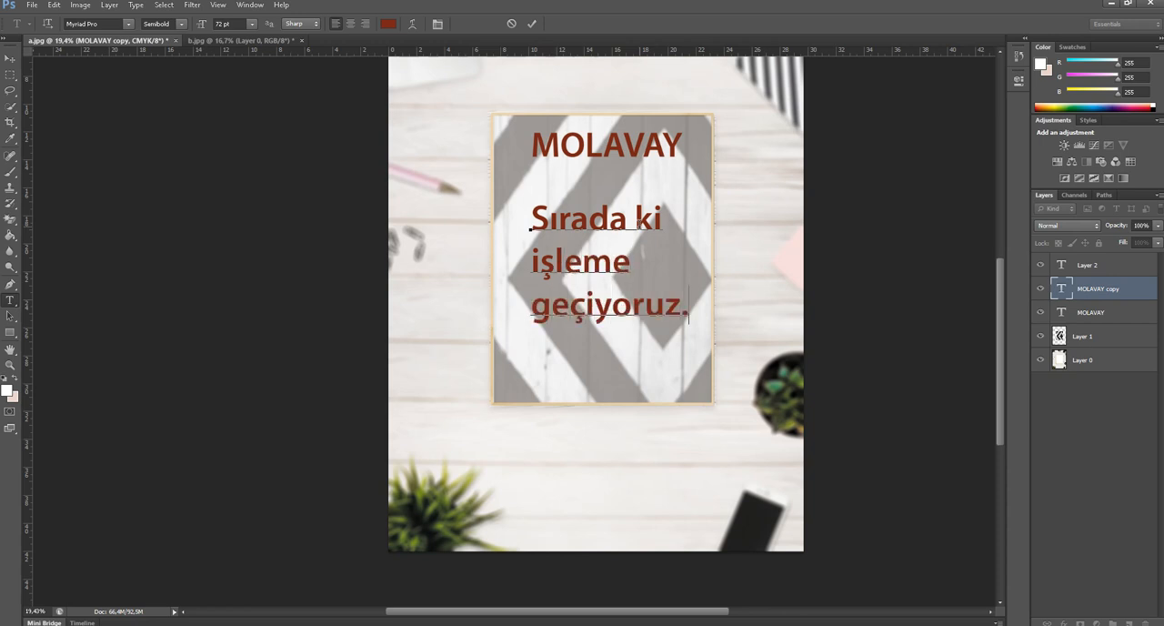
# Centre-align the three-line "Sırada ki işleme geçiyoruz." text and recolor it black.
pyautogui.hotkey('ctrl', 'a')
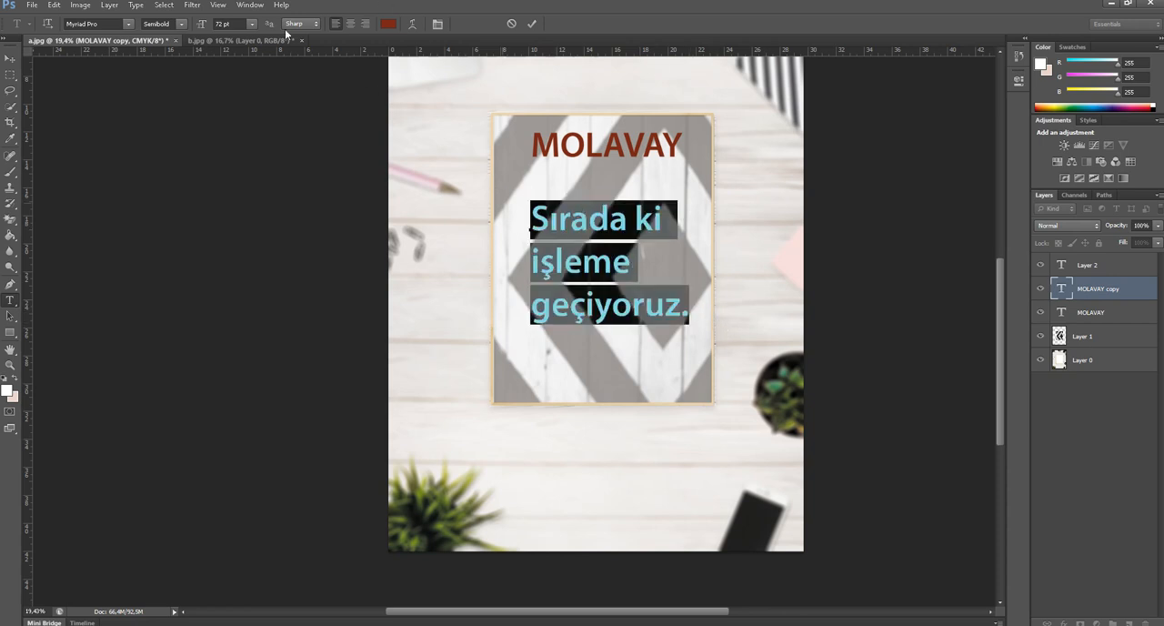
pyautogui.click(350, 24)
pyautogui.click(388, 24)
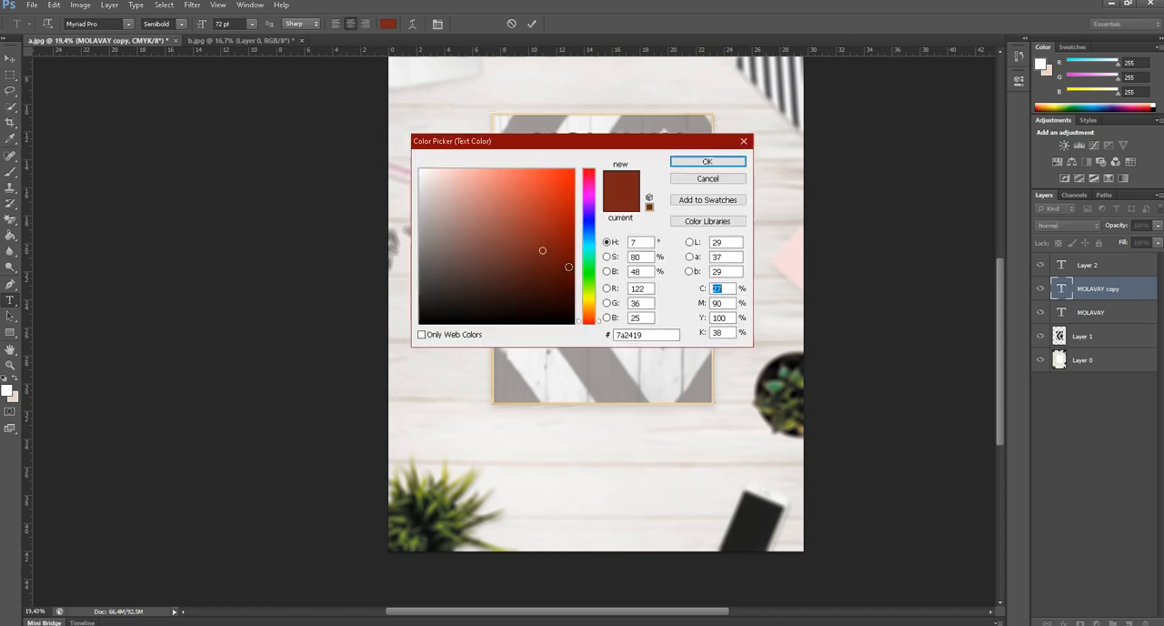
pyautogui.click(578, 316)
pyautogui.click(708, 161)
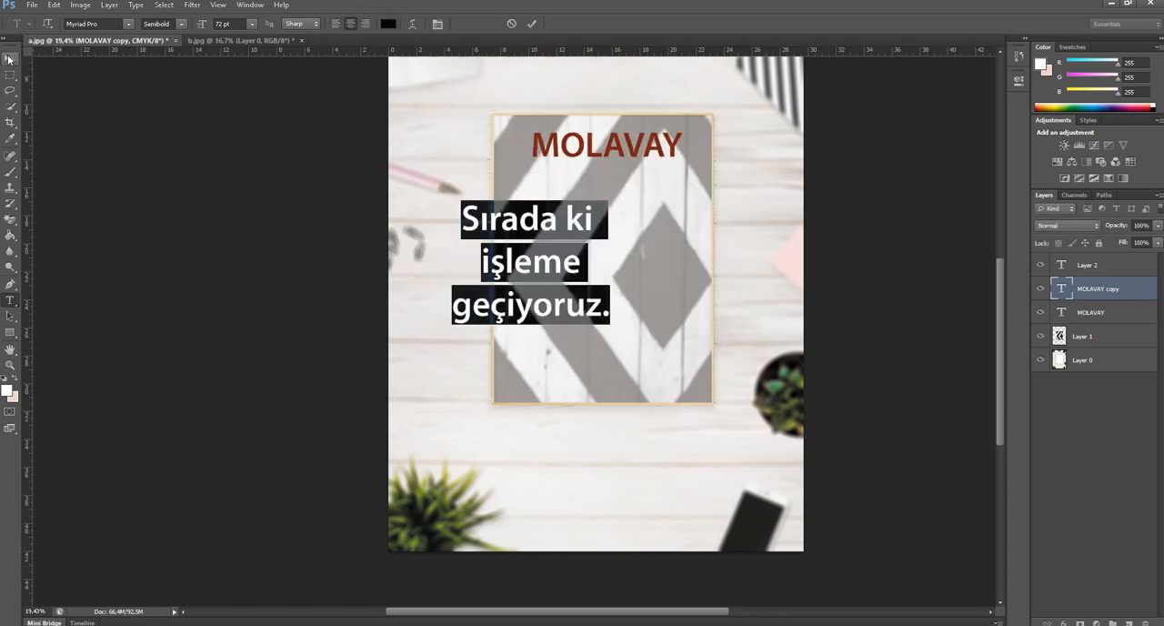
pyautogui.hotkey('ctrl', 'Return')
# Move the black three-line text under MOLAVAY and scale it down to less than half size, centred beneath the heading.
pyautogui.moveTo(589, 238); pyautogui.dragTo(667, 222)
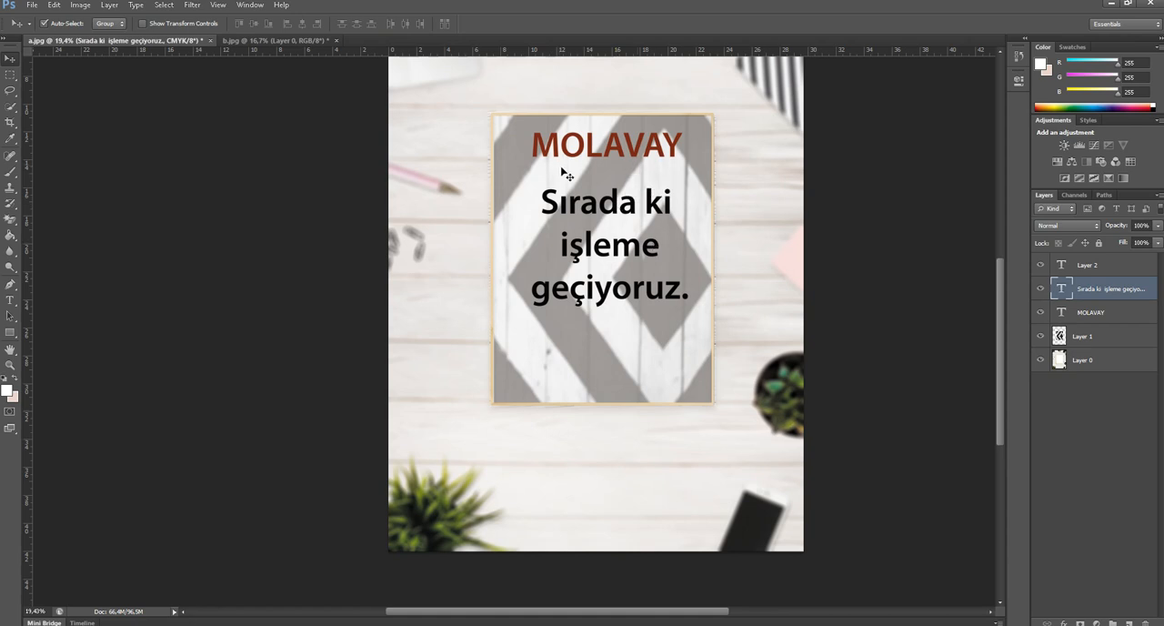
pyautogui.hotkey('ctrl', 't')
pyautogui.moveTo(689, 310); pyautogui.dragTo(620, 194)
pyautogui.press('Return')
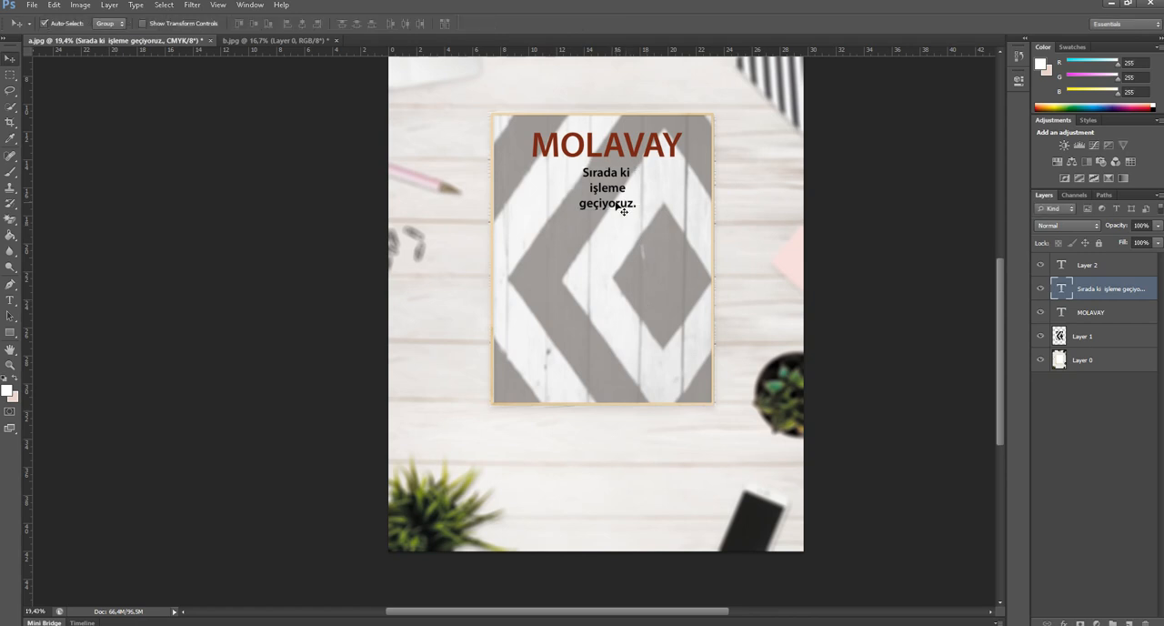
pyautogui.hotkey('ctrl', '-')
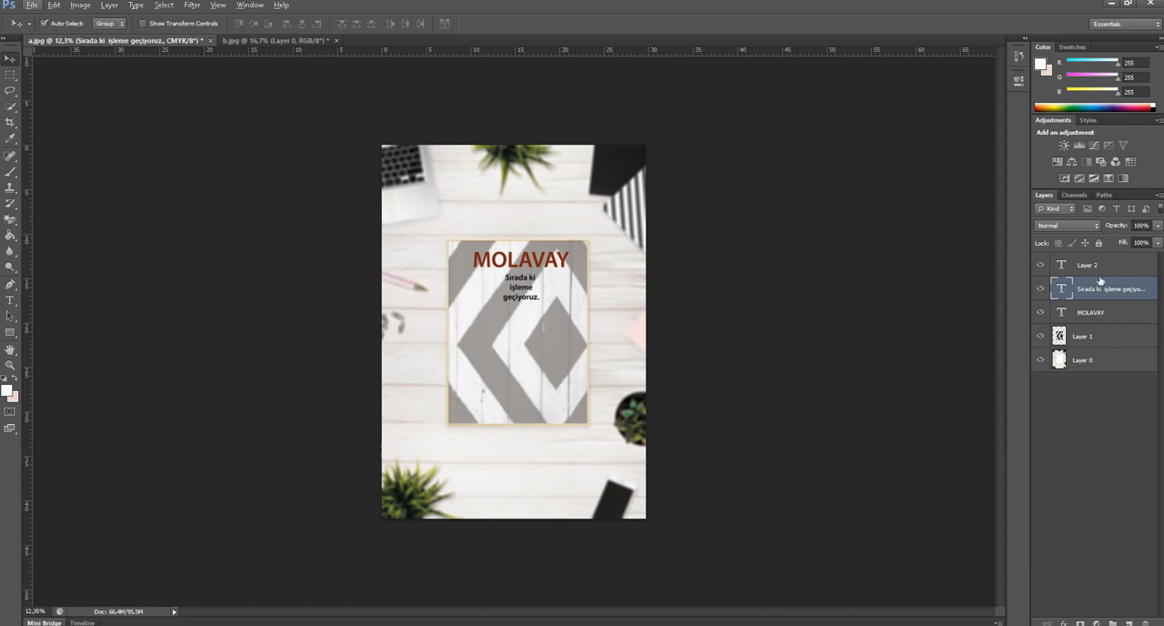
# Close a.jpg and b.jpg without saving, and open c.jpg from the desktop in Photoshop.
pyautogui.click(210, 40)
pyautogui.click(583, 239)
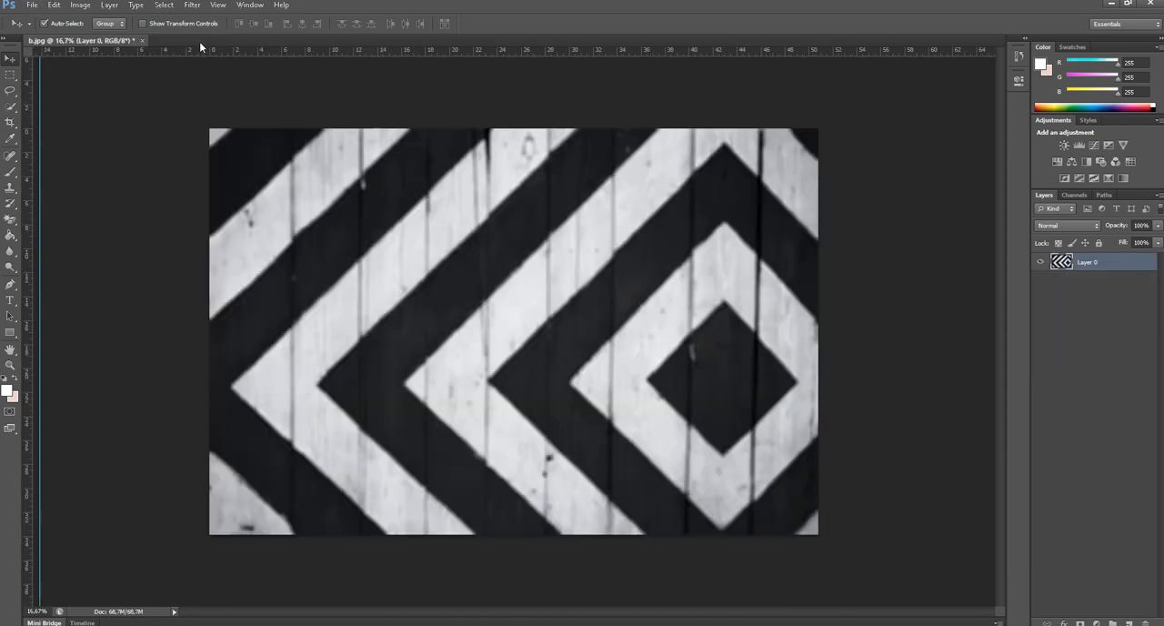
pyautogui.click(140, 40)
pyautogui.click(587, 240)
pyautogui.click(1111, 3)
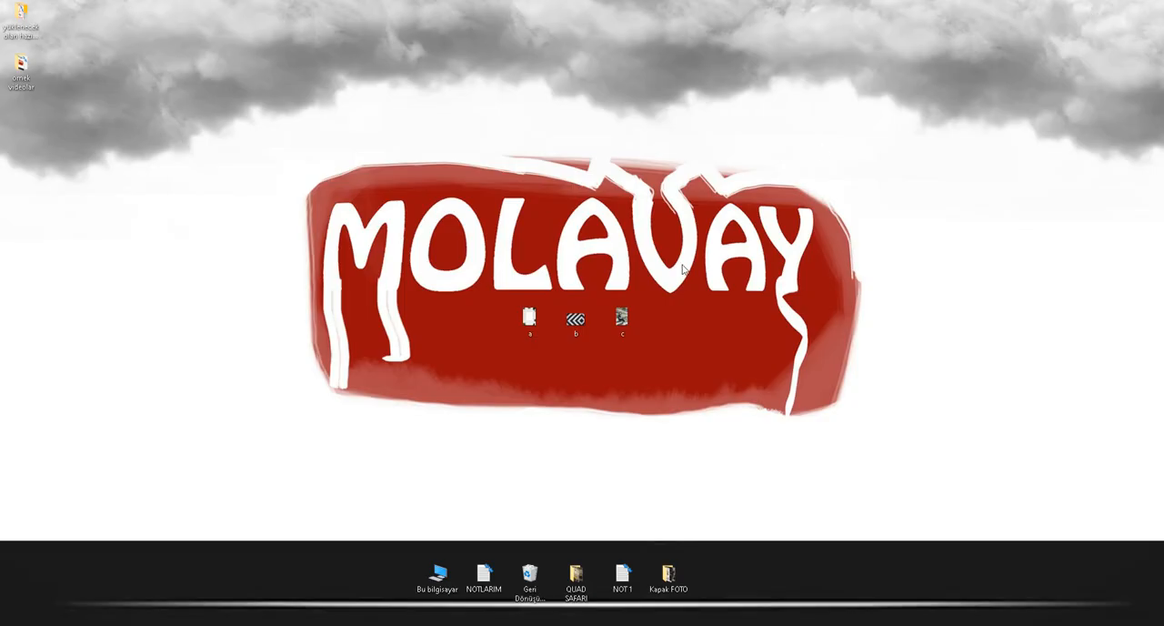
pyautogui.moveTo(622, 320); pyautogui.dragTo(510, 350)
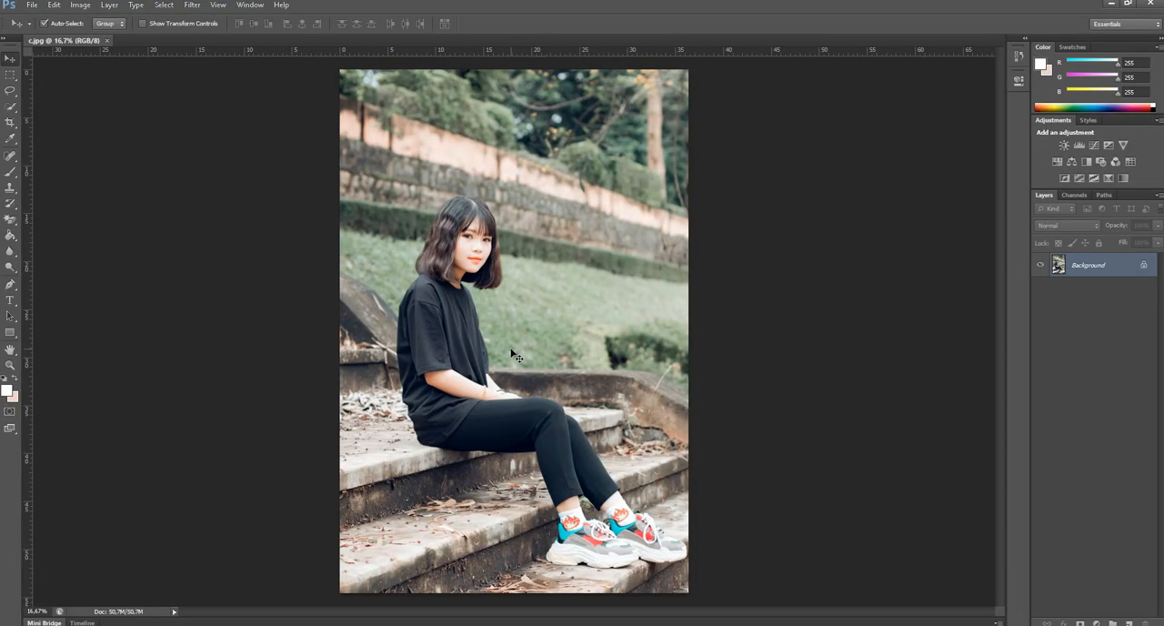
# Switch to the desktop and examine the original a.jpg desk photo maximized in the Photos viewer.
pyautogui.press('super+d')
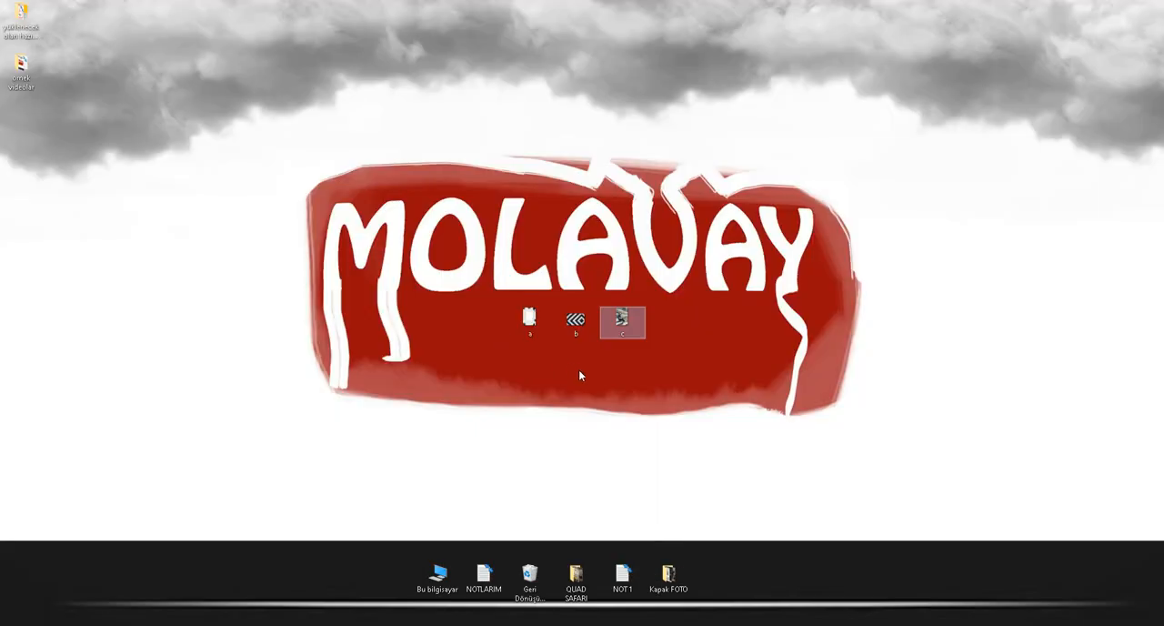
pyautogui.doubleClick(537, 316)
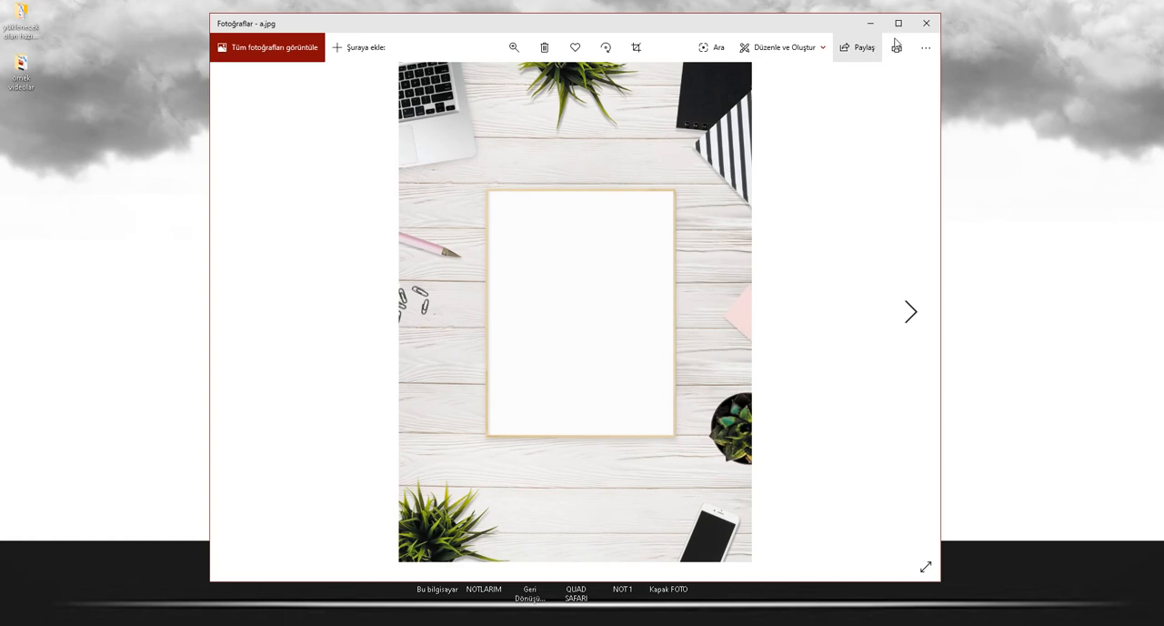
pyautogui.click(899, 22)
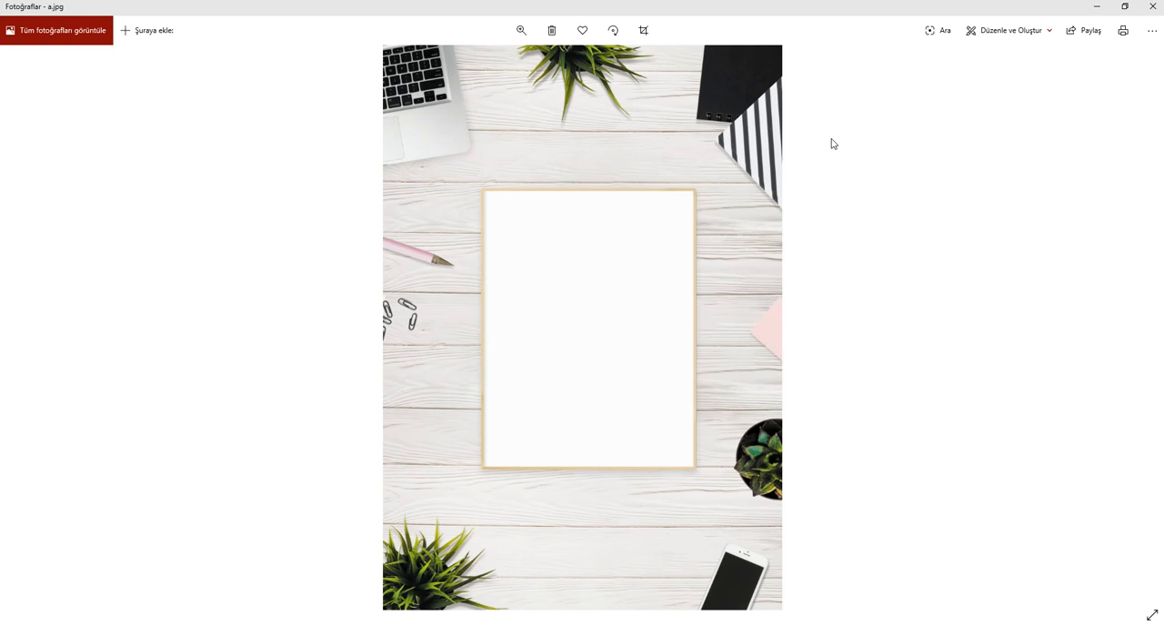
pyautogui.click(1152, 6)
pyautogui.doubleClick(622, 318)
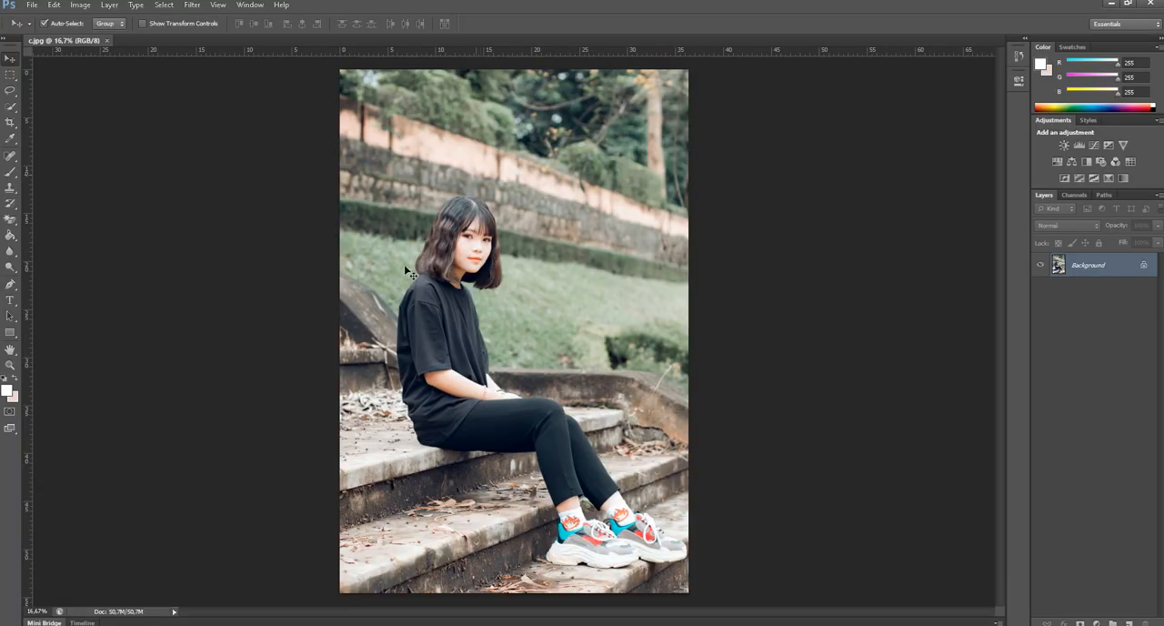
# Convert the locked Background of c.jpg into an editable layer named Layer 0.
pyautogui.doubleClick(1115, 265)
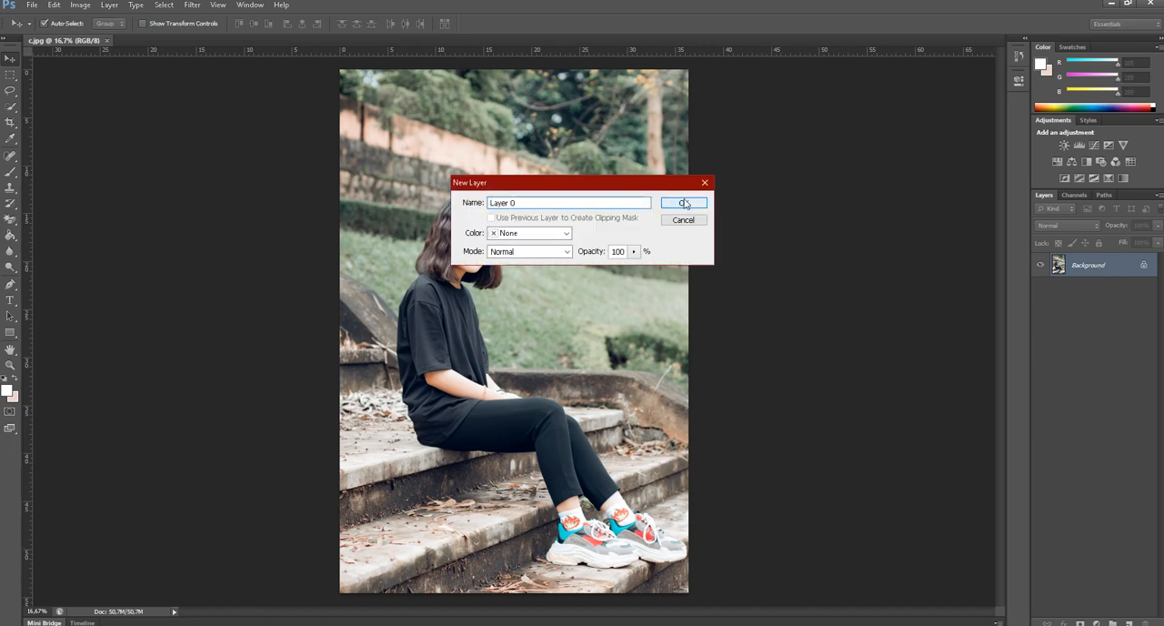
pyautogui.click(681, 202)
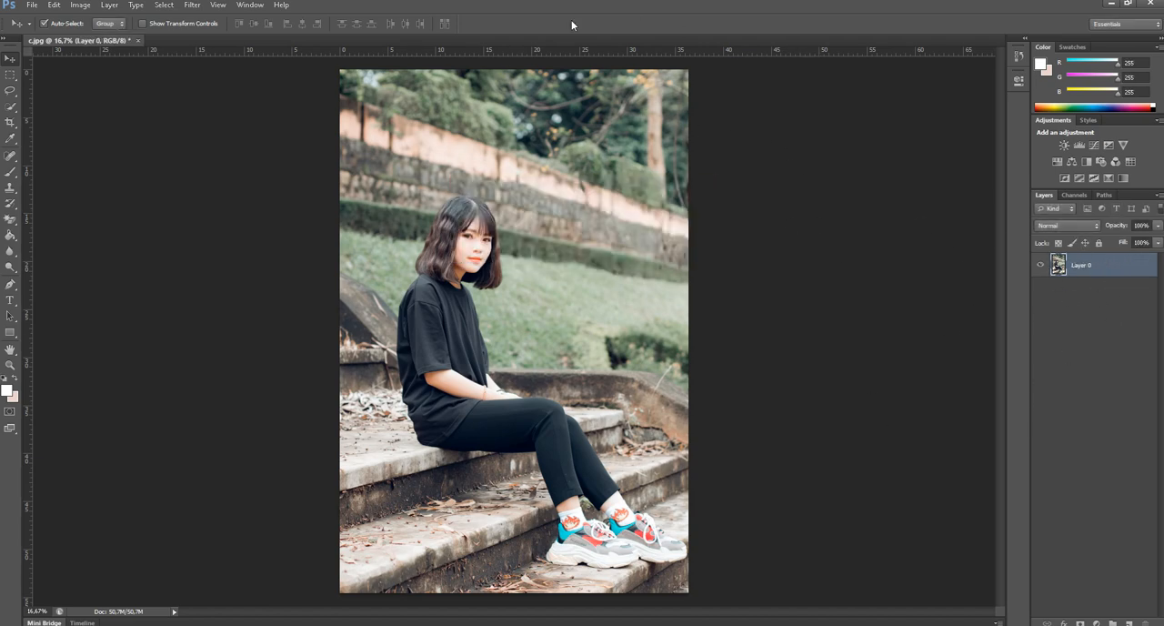
# Apply a Field Blur of 25 px to the whole photo on Layer 0.
pyautogui.click(186, 7)
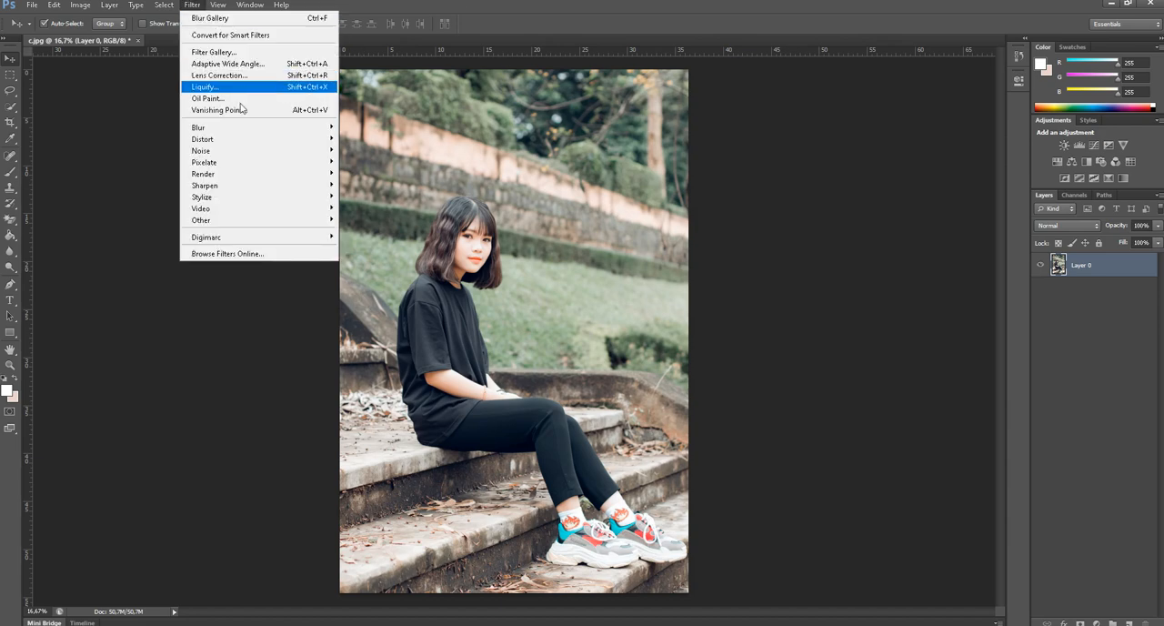
pyautogui.moveTo(232, 134)
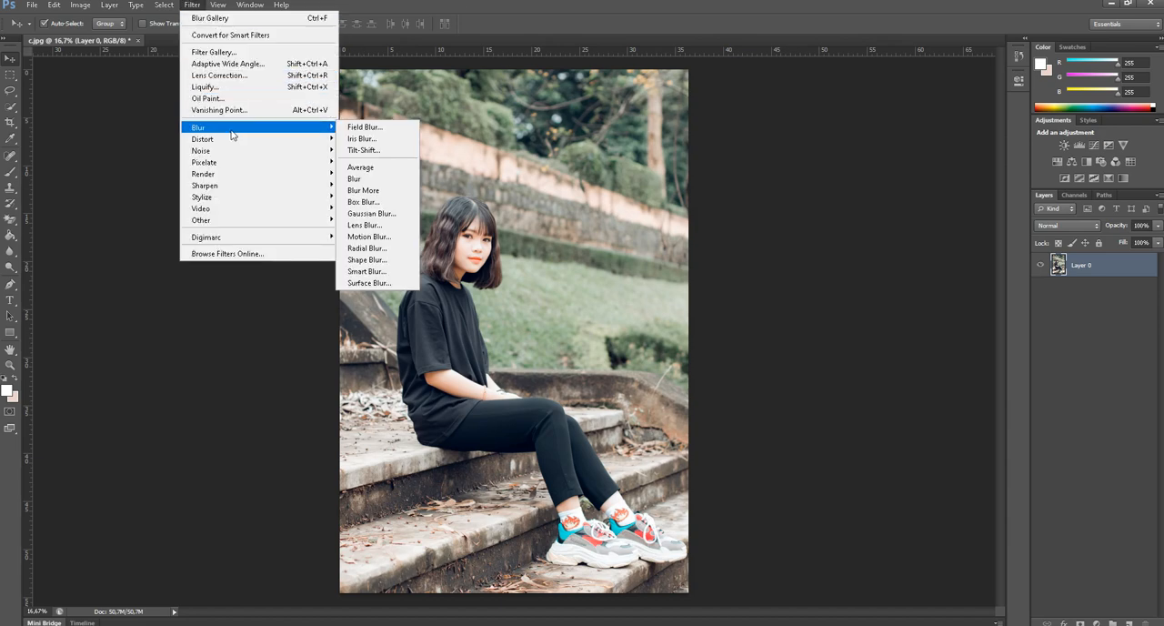
pyautogui.click(373, 128)
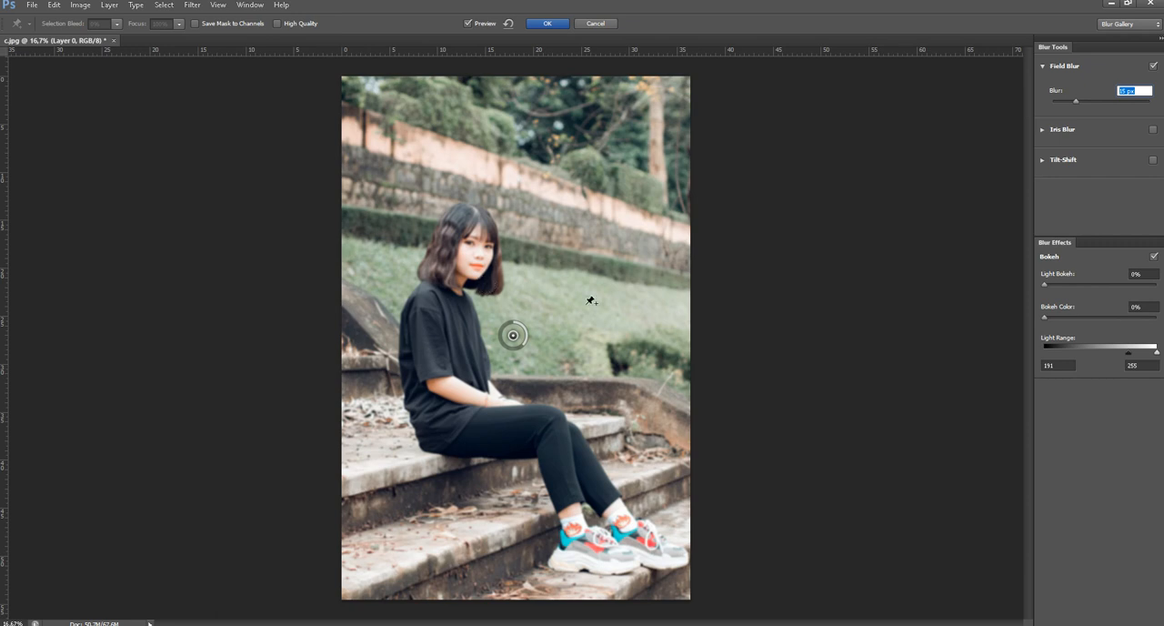
pyautogui.moveTo(1081, 101); pyautogui.dragTo(1083, 102)
pyautogui.click(1126, 91)
pyautogui.write('28')
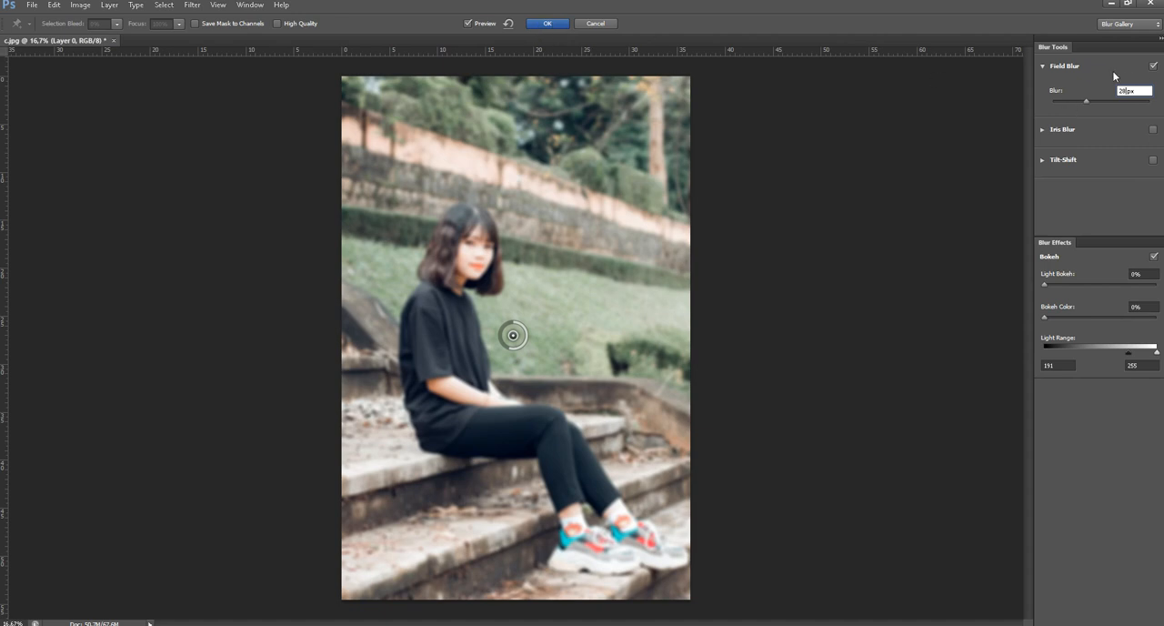
pyautogui.write('25')
pyautogui.click(548, 23)
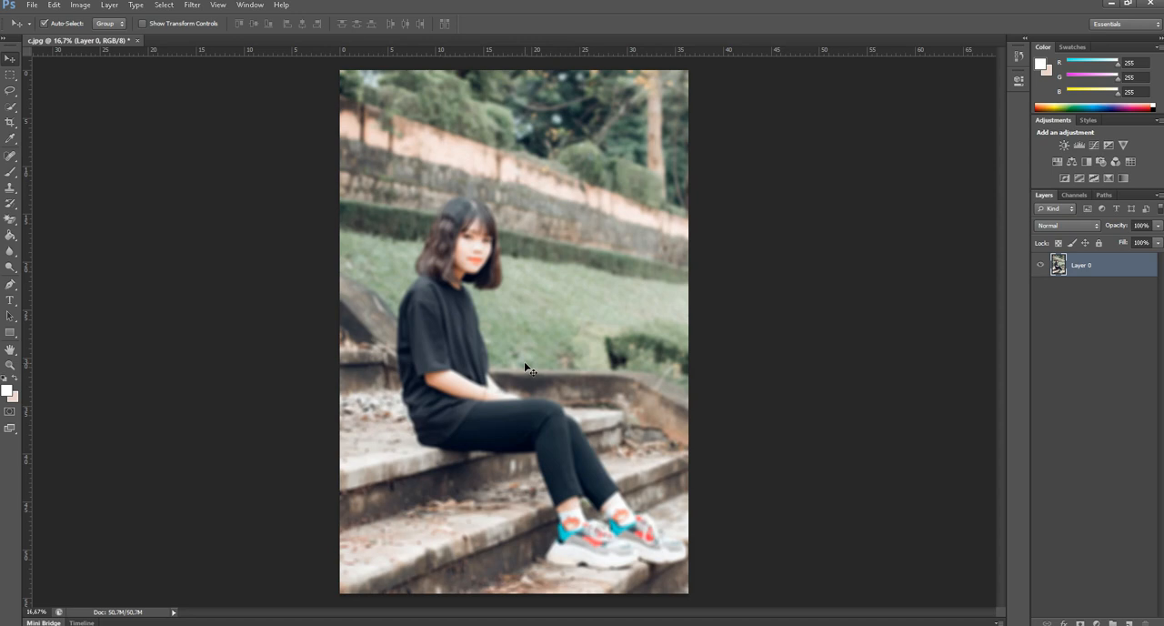
pyautogui.click(8, 220)
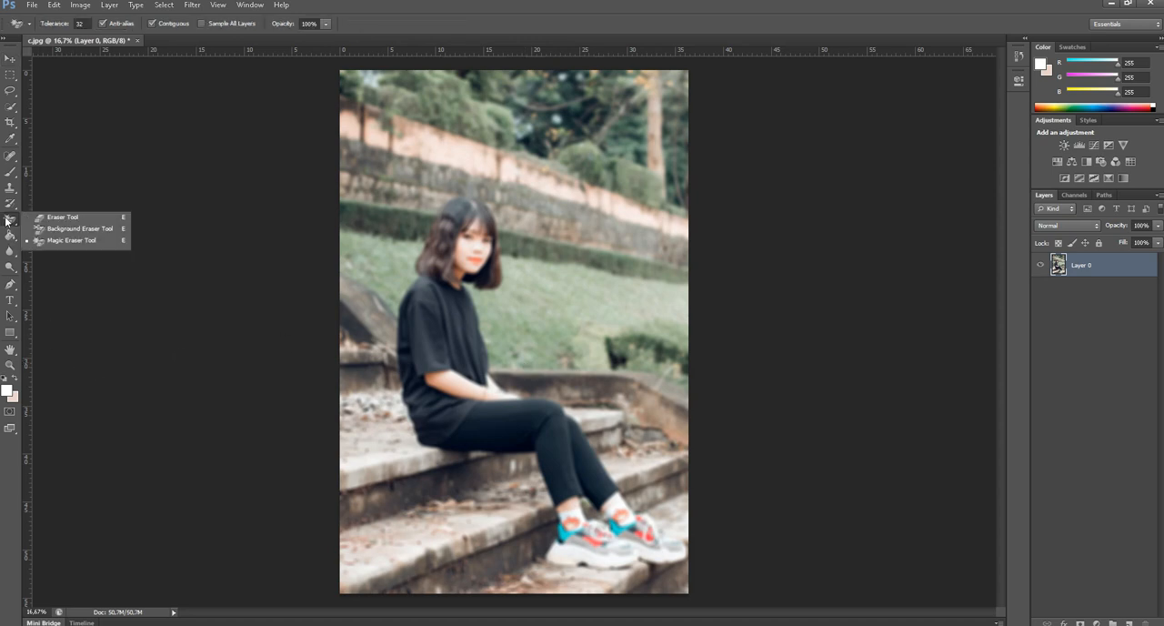
pyautogui.click(60, 217)
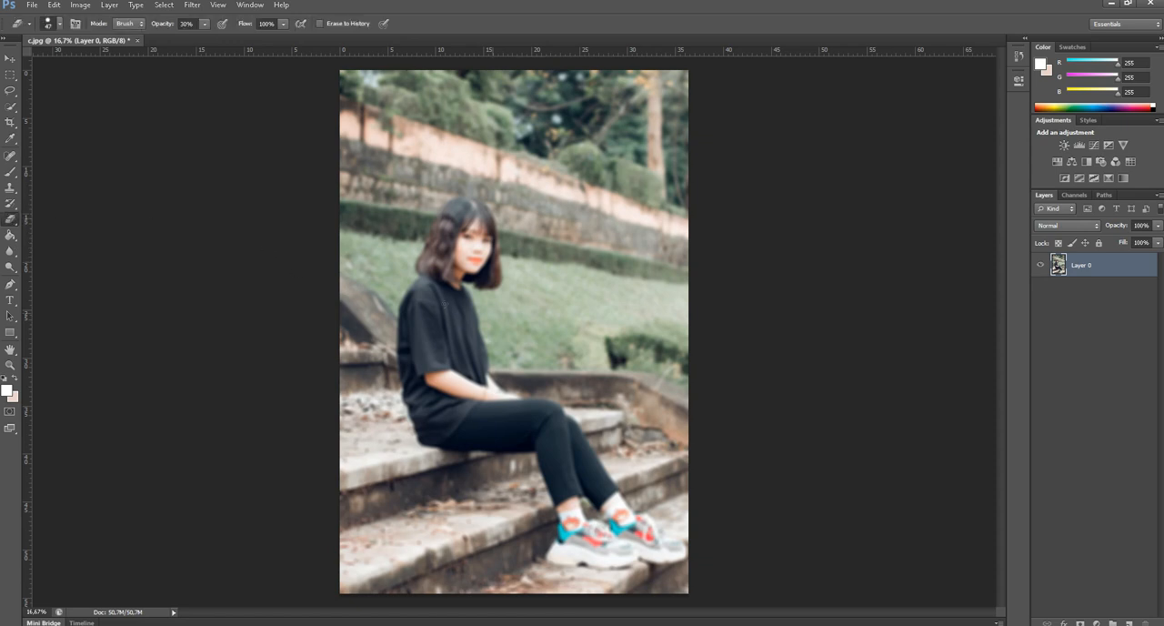
pyautogui.moveTo(442, 304)
pyautogui.mouseDown()
pyautogui.moveTo(476, 364)
pyautogui.moveTo(471, 255)
pyautogui.mouseUp()
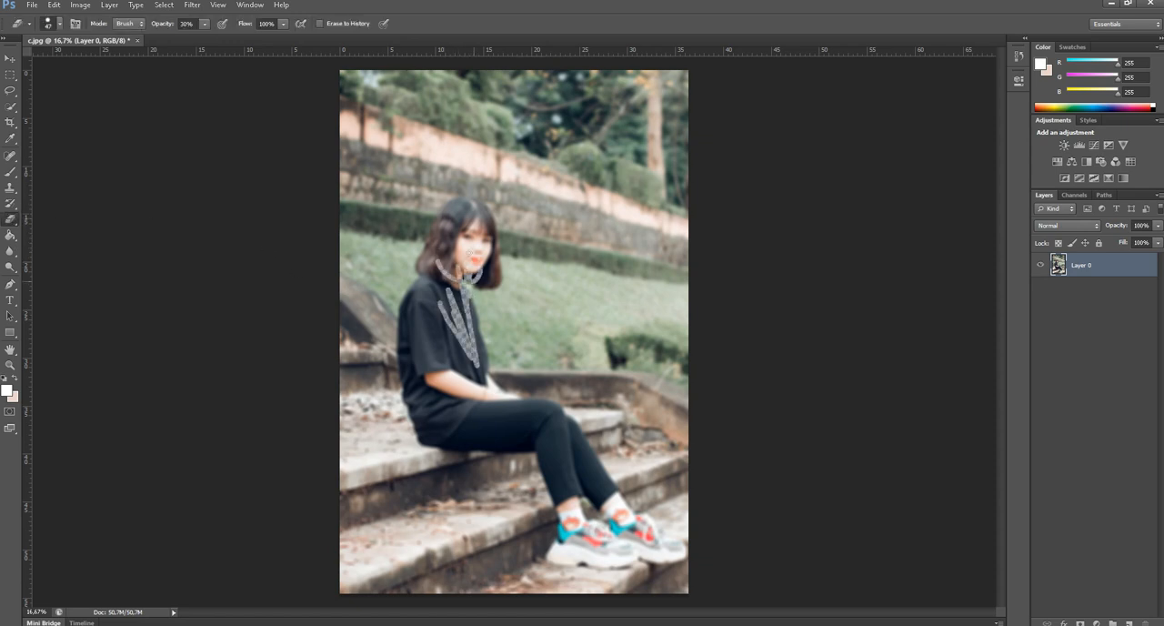
pyautogui.rightClick(452, 255)
pyautogui.click(608, 14)
pyautogui.hotkey('ctrl', 'z')
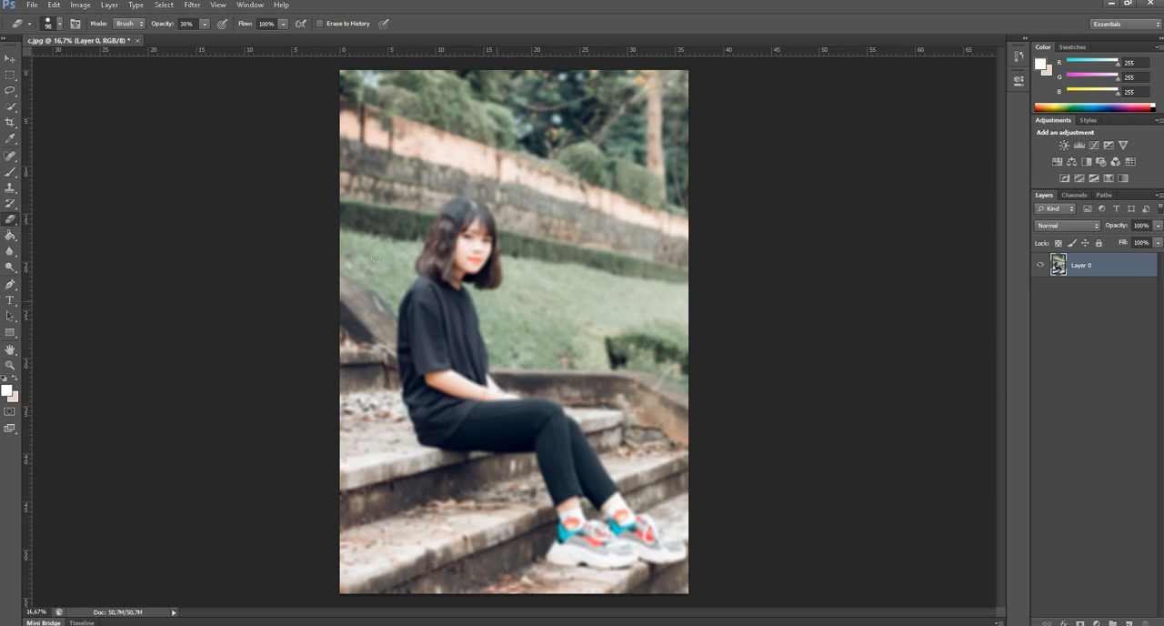
# Set up the History Brush with a soft 453 px tip at 0% hardness.
pyautogui.click(11, 203)
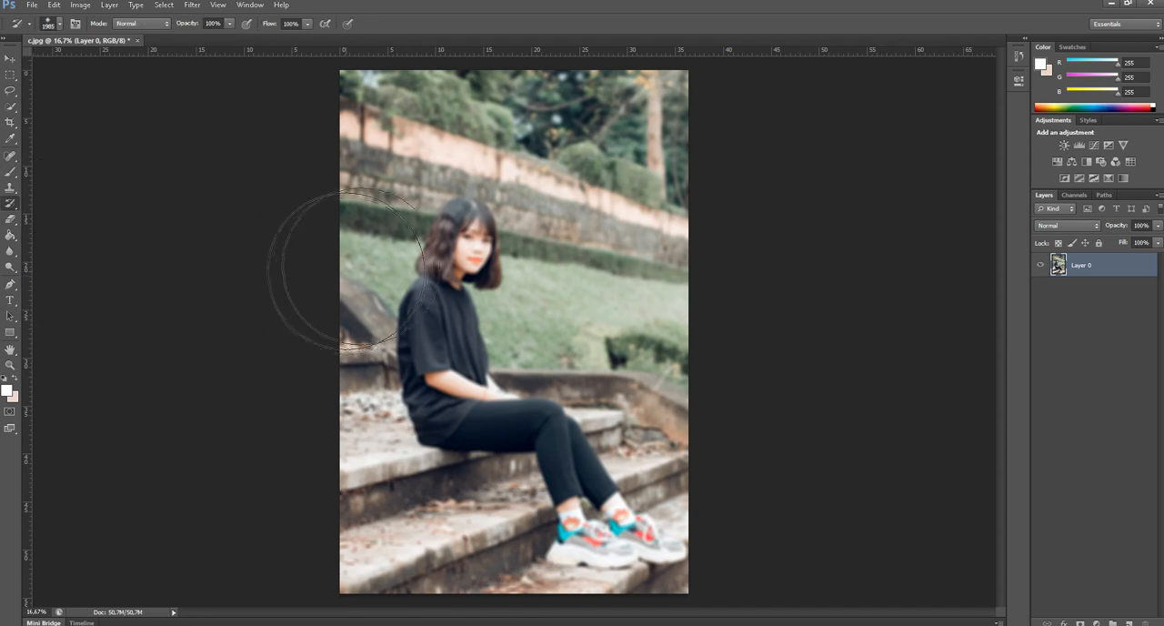
pyautogui.rightClick(482, 298)
pyautogui.moveTo(583, 322); pyautogui.dragTo(578, 322)
pyautogui.click(625, 12)
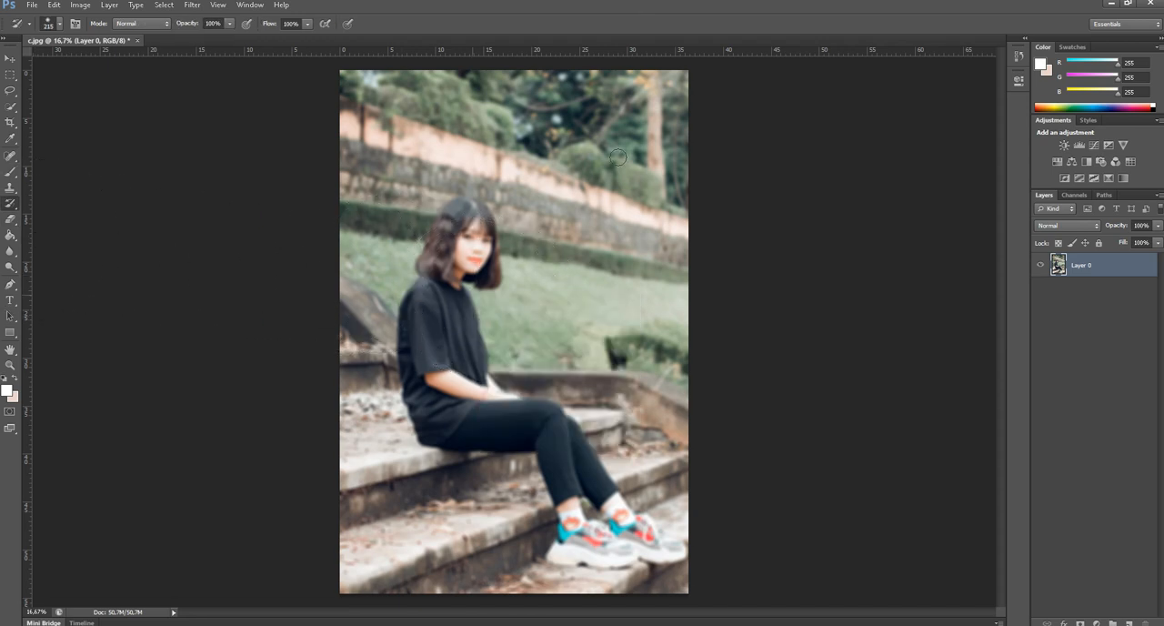
pyautogui.rightClick(439, 298)
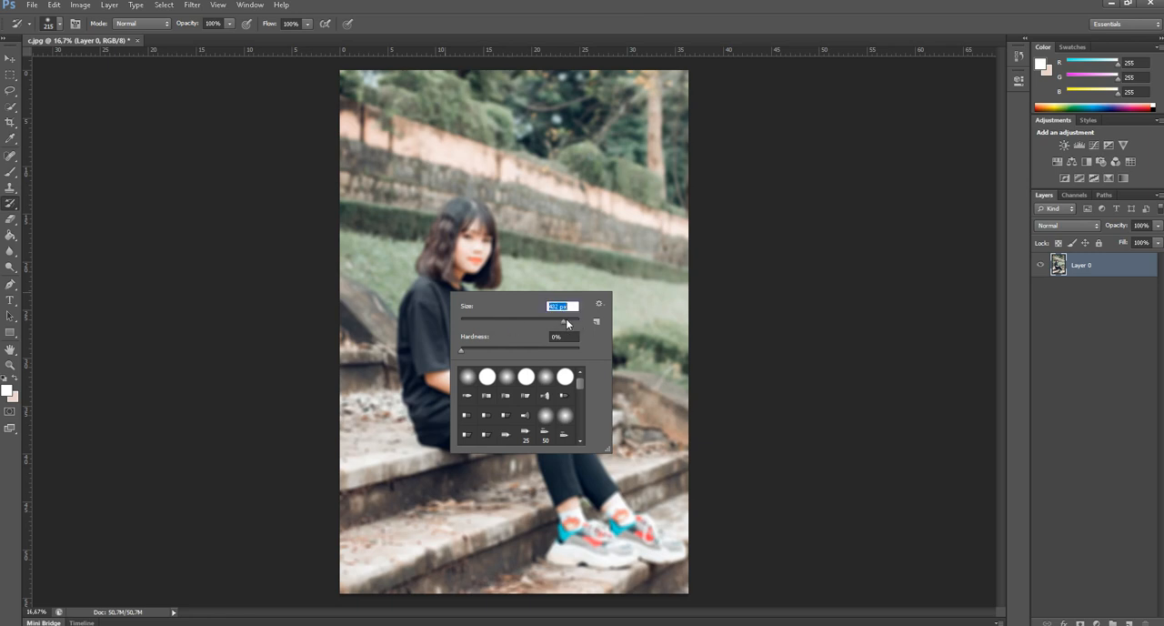
pyautogui.moveTo(566, 322); pyautogui.dragTo(569, 320)
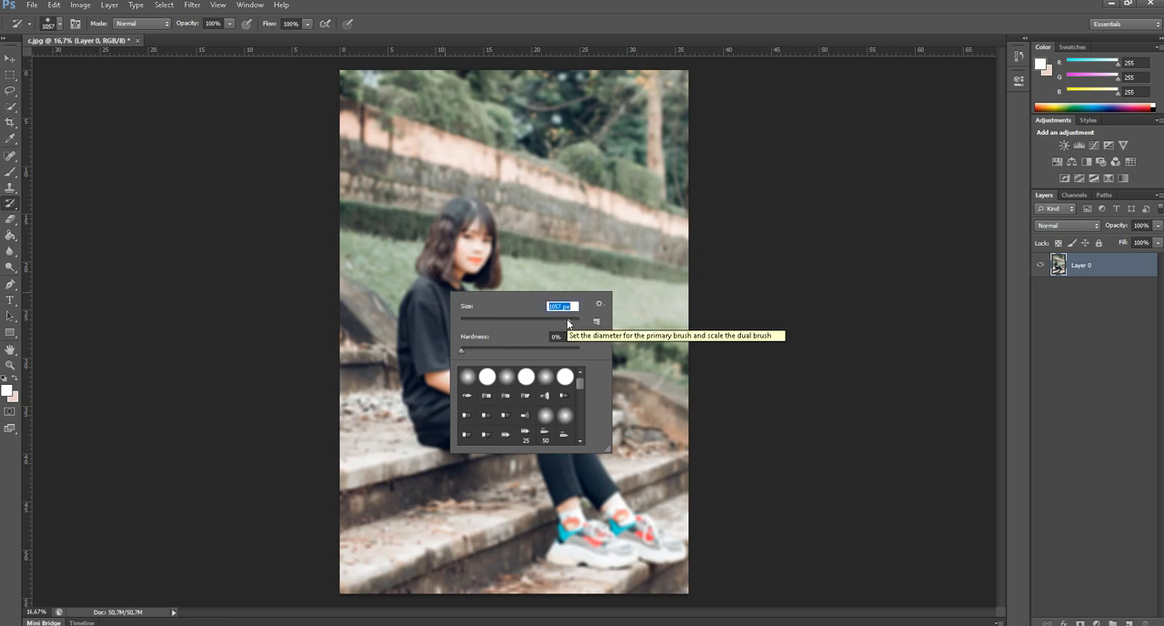
pyautogui.moveTo(568, 321); pyautogui.dragTo(564, 318)
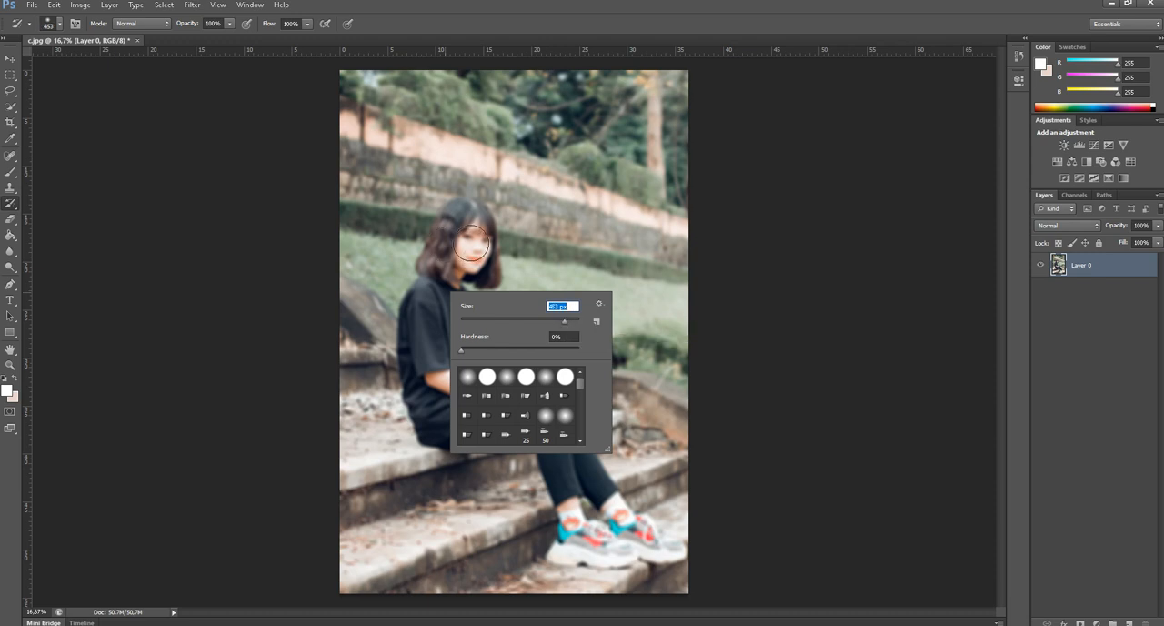
pyautogui.click(564, 28)
pyautogui.rightClick(16, 219)
pyautogui.click(15, 208)
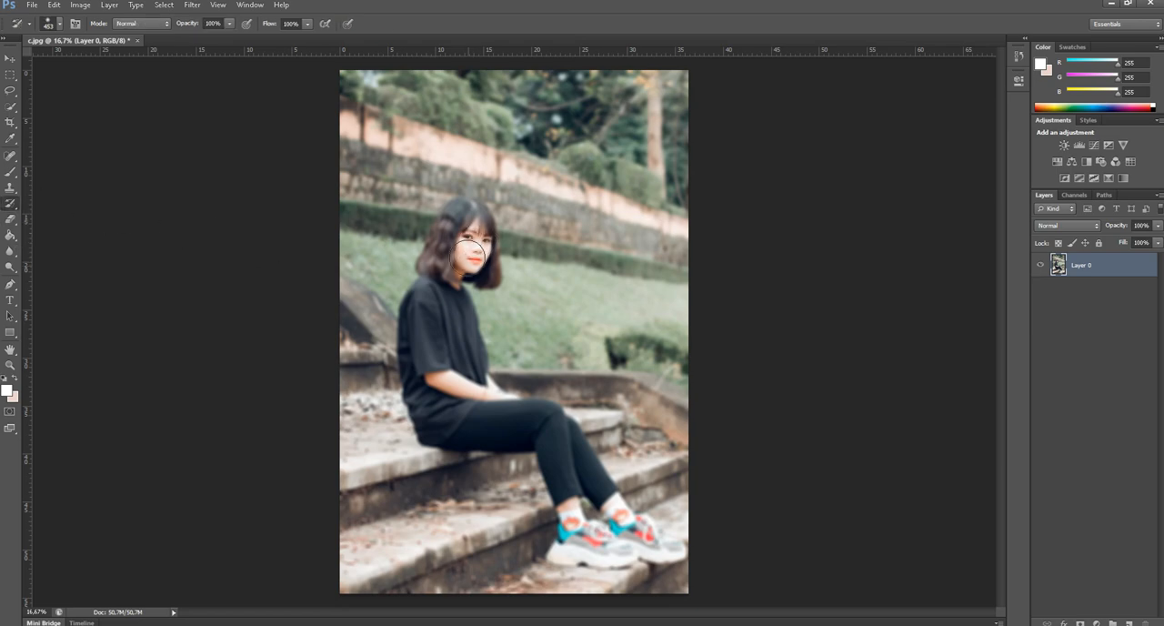
# Paint back the sharp detail of the woman's face, inner hair and black shirt with the History Brush.
pyautogui.hotkey('ctrl', '+')
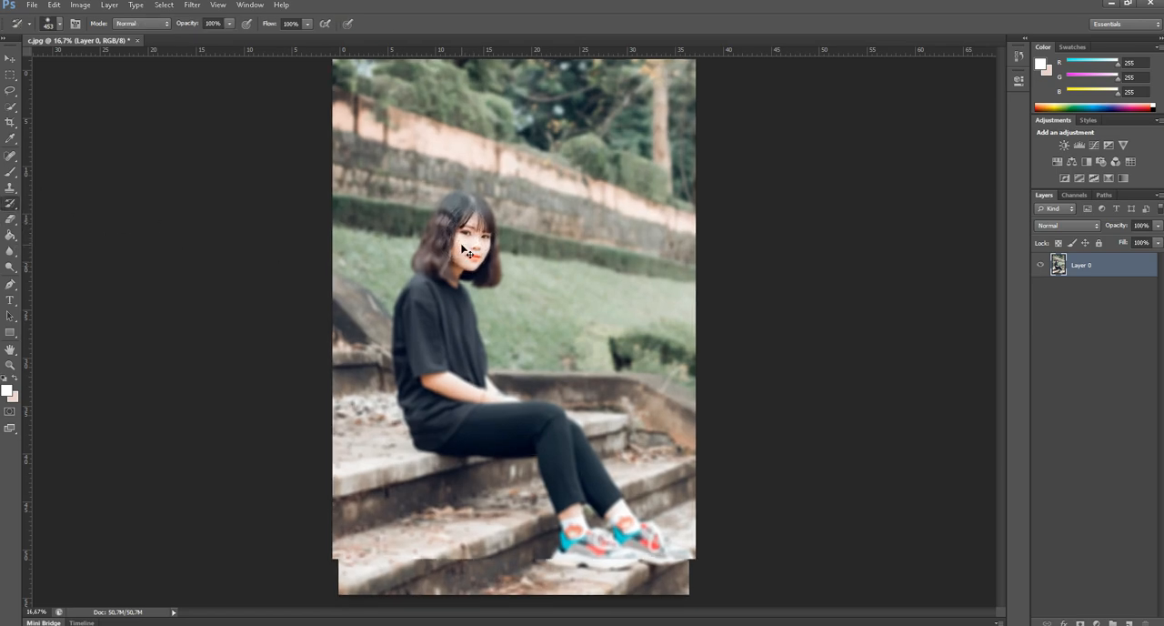
pyautogui.hotkey('ctrl', '+')
pyautogui.hotkey('ctrl', '+')
pyautogui.hotkey('ctrl', '+')
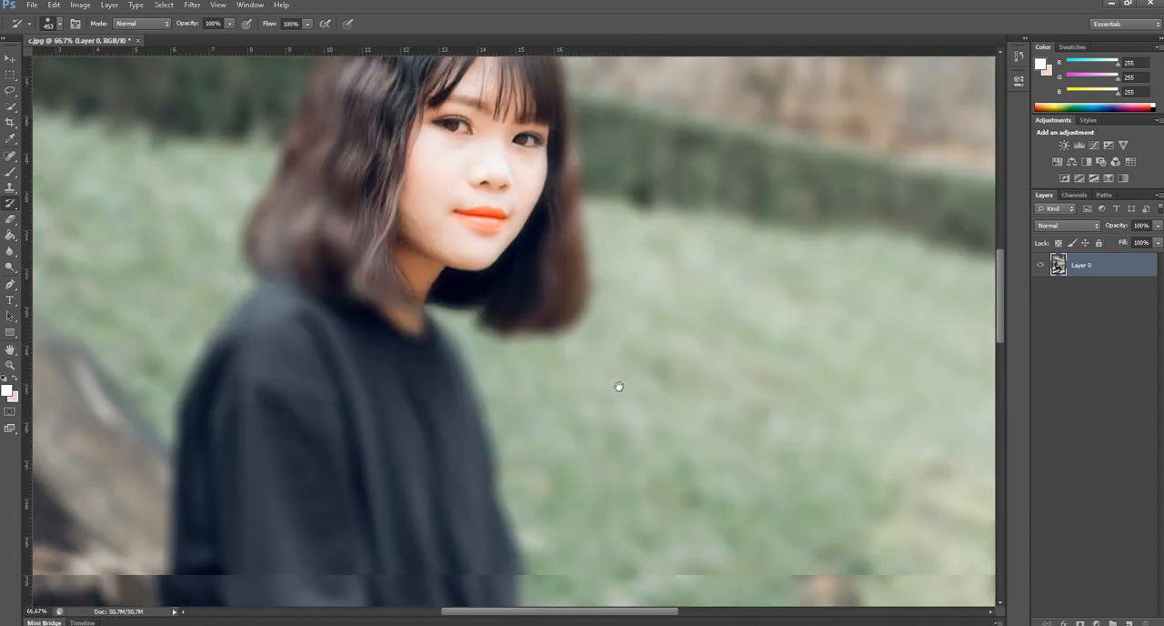
pyautogui.moveTo(619, 387); pyautogui.dragTo(619, 391)
pyautogui.moveTo(355, 117)
pyautogui.mouseDown()
pyautogui.moveTo(404, 170)
pyautogui.moveTo(421, 229)
pyautogui.moveTo(425, 197)
pyautogui.moveTo(396, 228)
pyautogui.moveTo(357, 323)
pyautogui.mouseUp()
pyautogui.moveTo(345, 428)
pyautogui.mouseDown()
pyautogui.moveTo(325, 279)
pyautogui.moveTo(358, 267)
pyautogui.moveTo(270, 227)
pyautogui.moveTo(234, 360)
pyautogui.moveTo(281, 248)
pyautogui.mouseUp()
pyautogui.moveTo(271, 250)
pyautogui.mouseDown()
pyautogui.moveTo(248, 313)
pyautogui.moveTo(263, 368)
pyautogui.moveTo(244, 394)
pyautogui.moveTo(259, 352)
pyautogui.moveTo(292, 403)
pyautogui.moveTo(317, 378)
pyautogui.moveTo(368, 369)
pyautogui.moveTo(388, 348)
pyautogui.moveTo(399, 330)
pyautogui.moveTo(390, 252)
pyautogui.mouseUp()
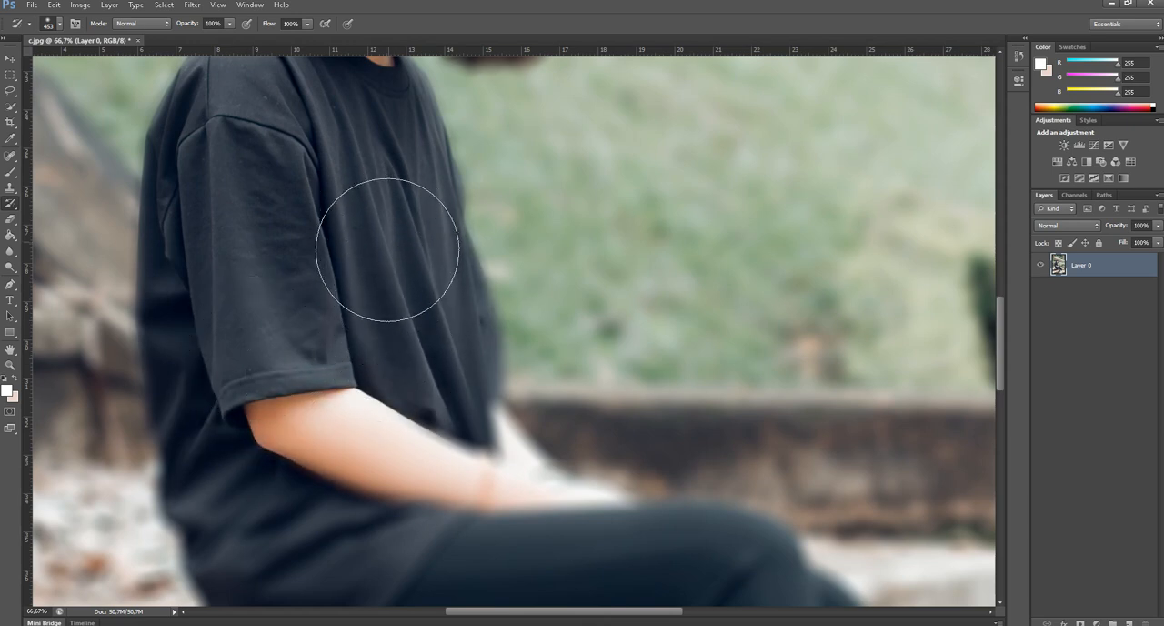
pyautogui.moveTo(389, 331); pyautogui.dragTo(371, 218)
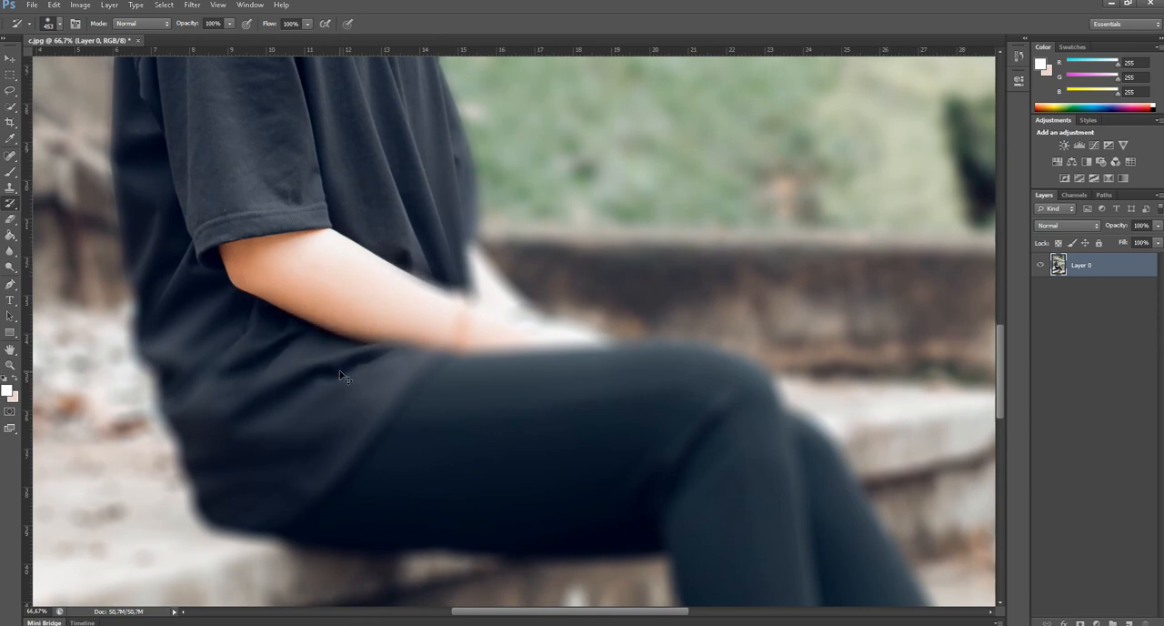
# Paint back the sharp detail of the woman's forearm, bracelet and lower shirt with the History Brush.
pyautogui.hotkey('ctrl', '+')
pyautogui.hotkey('ctrl', '-')
pyautogui.hotkey('ctrl', '-')
pyautogui.hotkey('ctrl', '-')
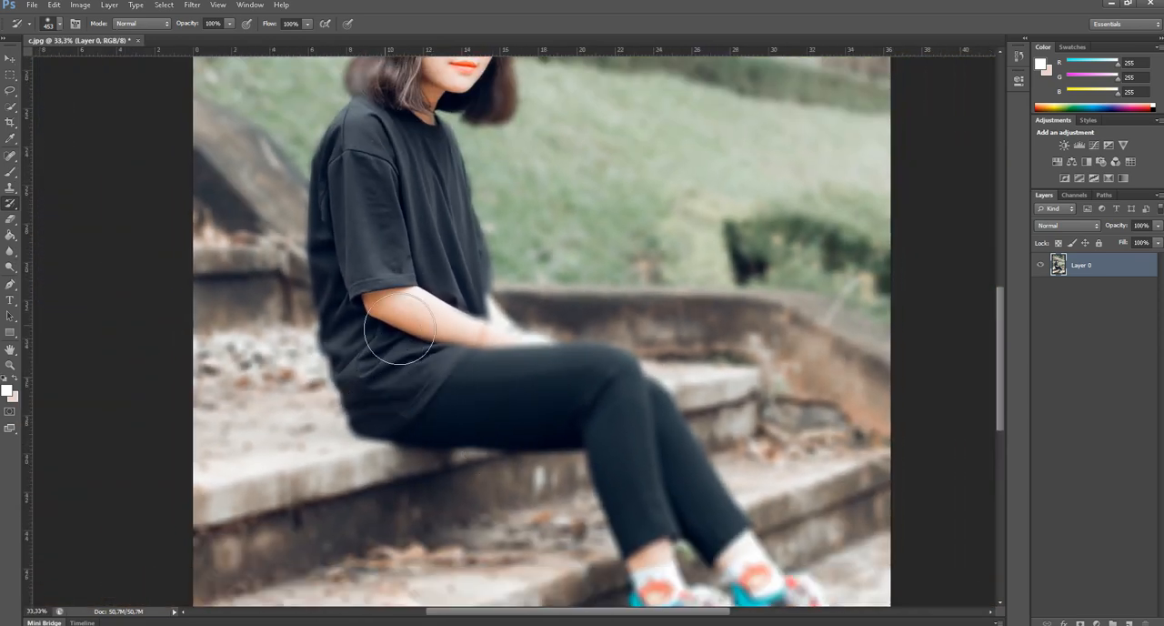
pyautogui.moveTo(467, 342)
pyautogui.mouseDown()
pyautogui.moveTo(484, 353)
pyautogui.moveTo(455, 320)
pyautogui.mouseUp()
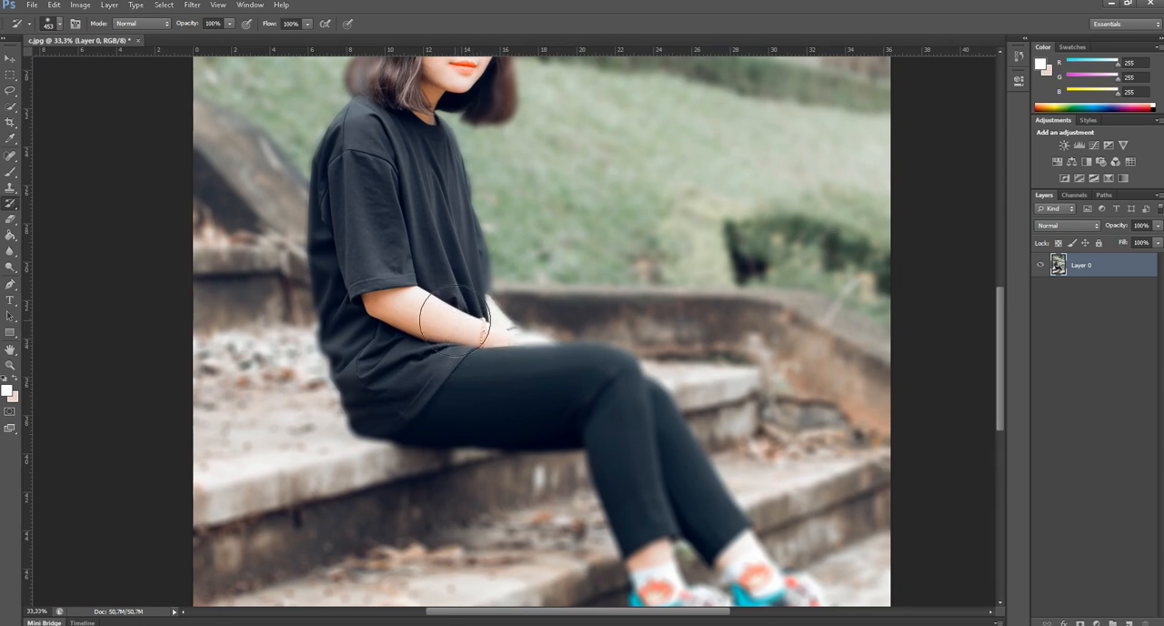
# Reduce the History Brush to 82 px and restore sharpness along the hands and black trousers.
pyautogui.rightClick(491, 391)
pyautogui.click(521, 416)
pyautogui.click(482, 375)
pyautogui.rightClick(485, 374)
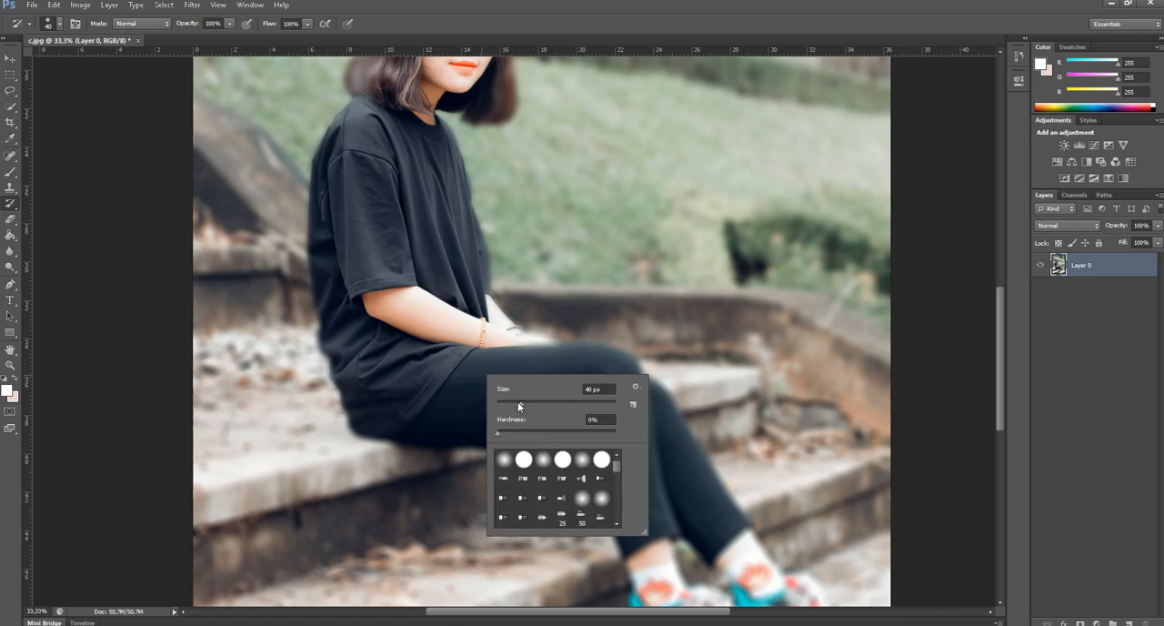
pyautogui.moveTo(519, 402); pyautogui.dragTo(548, 402)
pyautogui.press('Return')
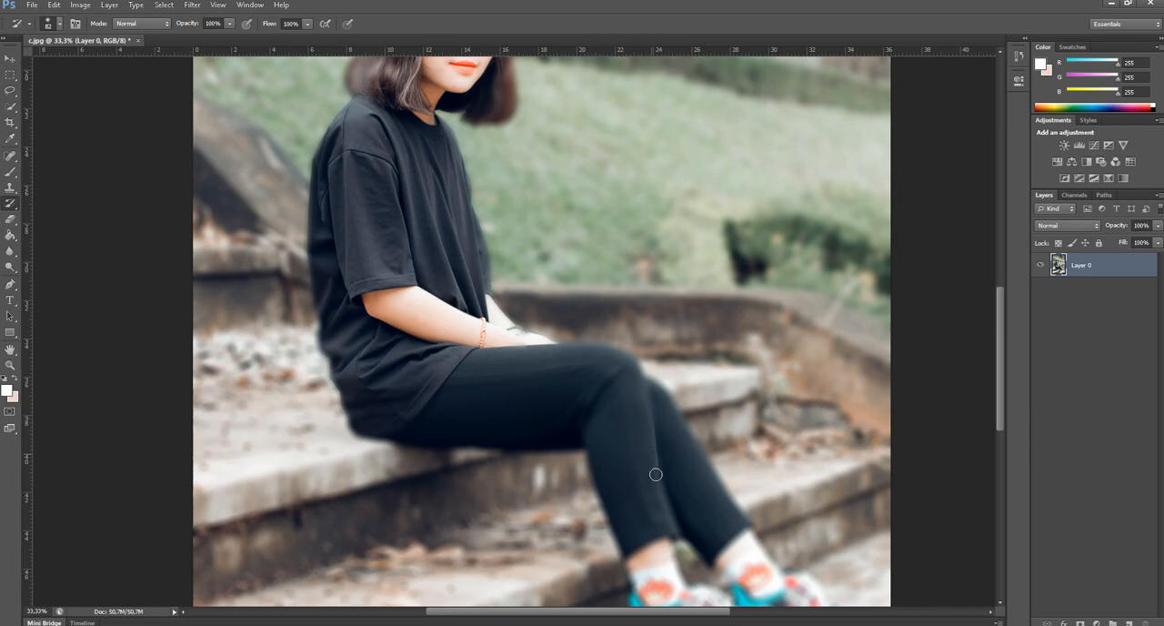
pyautogui.moveTo(655, 499); pyautogui.dragTo(579, 355)
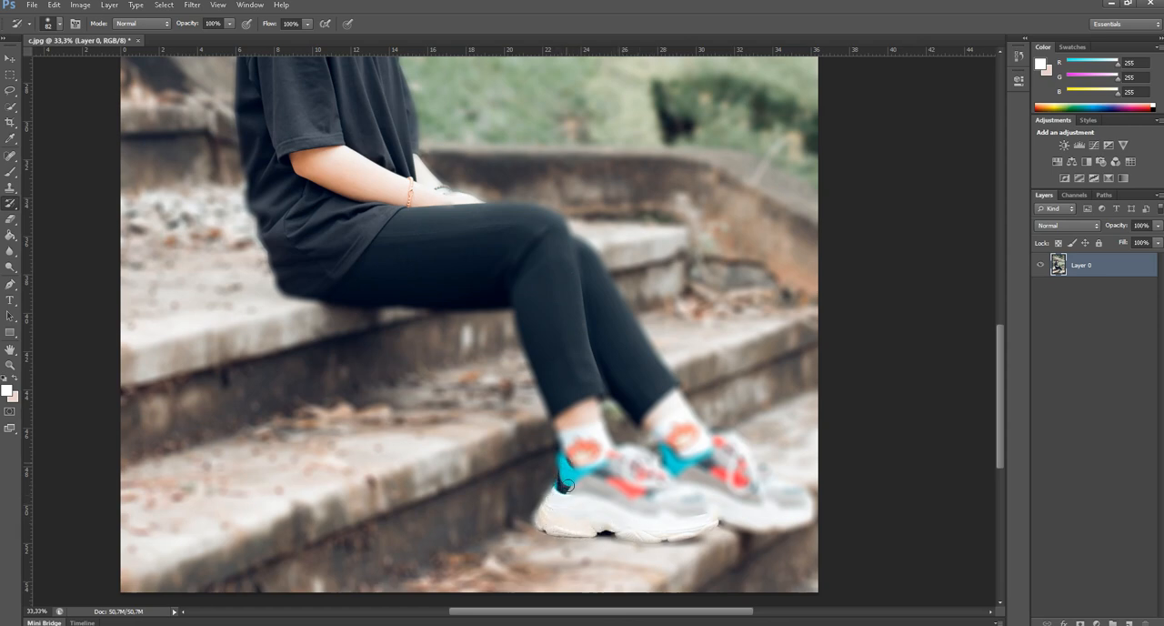
# Enlarge the History Brush to 99 px and restore sharp detail in both sneakers, socks and ankles.
pyautogui.moveTo(567, 511)
pyautogui.mouseDown()
pyautogui.moveTo(628, 486)
pyautogui.moveTo(684, 496)
pyautogui.mouseUp()
pyautogui.rightClick(618, 491)
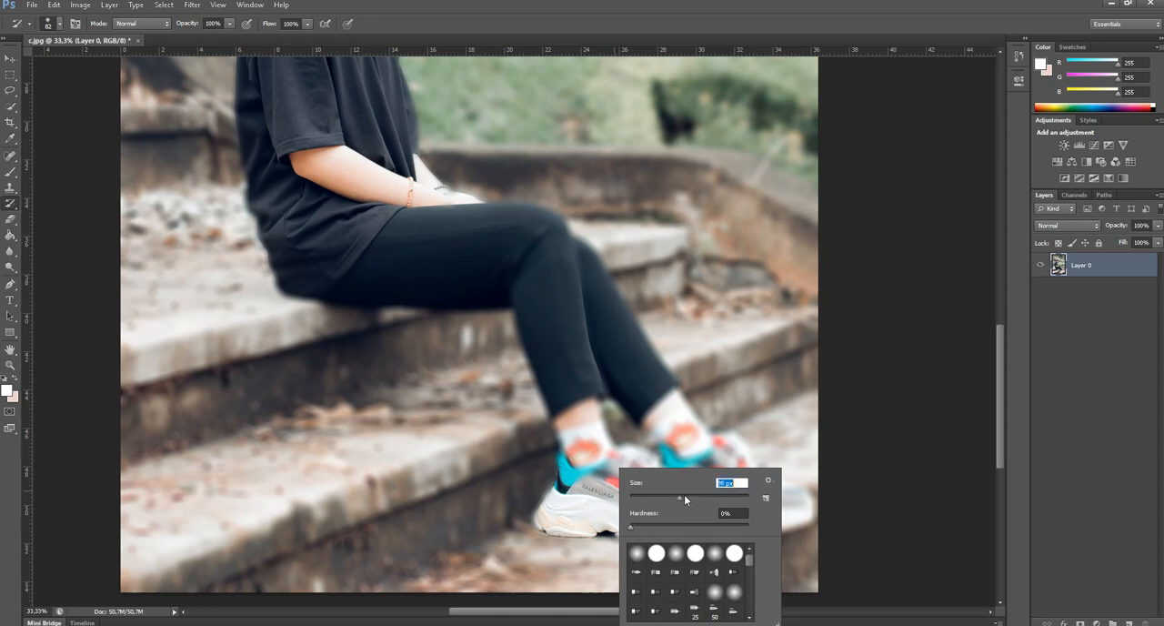
pyautogui.moveTo(594, 474); pyautogui.dragTo(642, 486)
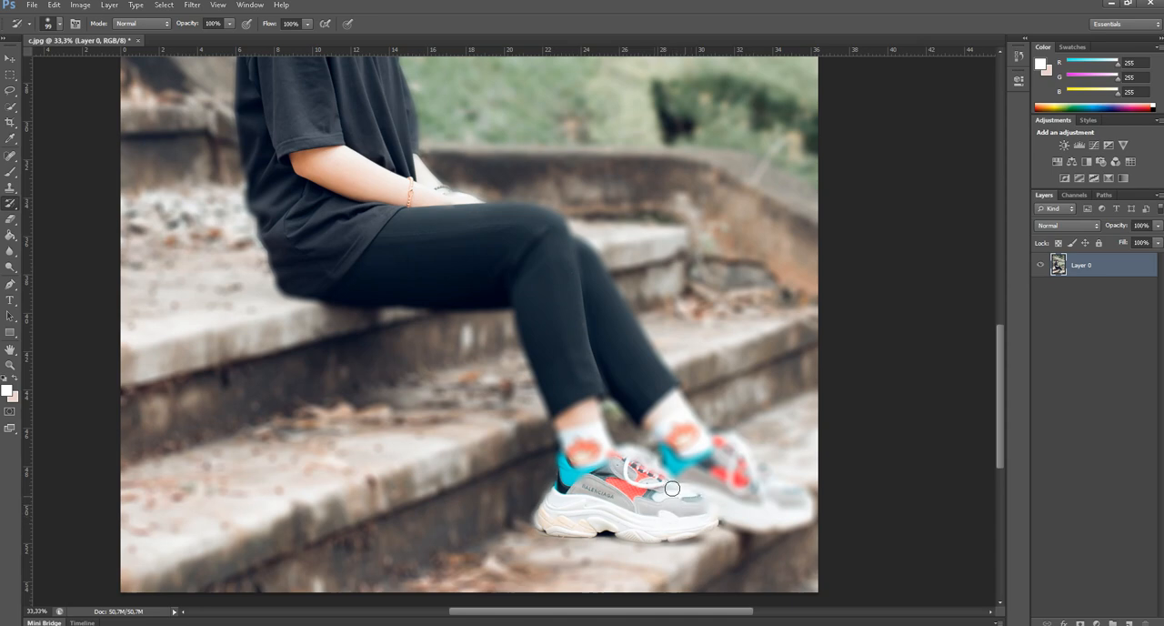
pyautogui.moveTo(738, 518)
pyautogui.mouseDown()
pyautogui.moveTo(801, 515)
pyautogui.moveTo(791, 494)
pyautogui.moveTo(805, 505)
pyautogui.moveTo(770, 485)
pyautogui.moveTo(794, 509)
pyautogui.moveTo(776, 511)
pyautogui.moveTo(723, 463)
pyautogui.moveTo(726, 452)
pyautogui.moveTo(749, 466)
pyautogui.moveTo(672, 448)
pyautogui.moveTo(648, 462)
pyautogui.moveTo(654, 455)
pyautogui.moveTo(612, 459)
pyautogui.moveTo(587, 420)
pyautogui.moveTo(602, 404)
pyautogui.moveTo(655, 458)
pyautogui.moveTo(704, 441)
pyautogui.moveTo(665, 397)
pyautogui.mouseUp()
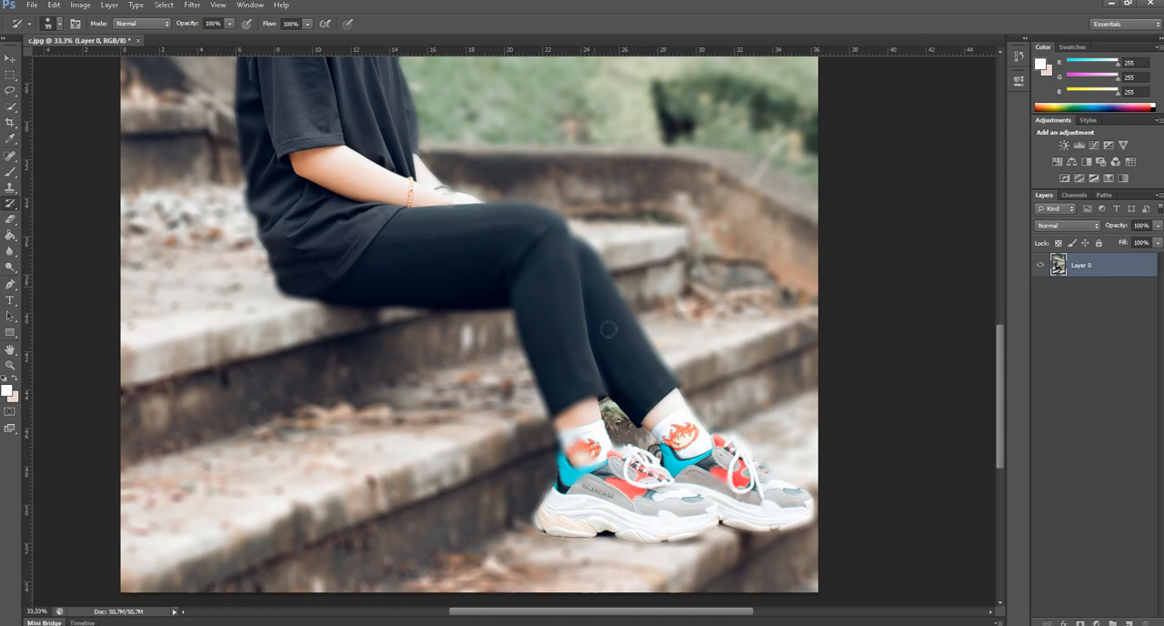
pyautogui.moveTo(570, 396)
pyautogui.mouseDown()
pyautogui.moveTo(567, 429)
pyautogui.moveTo(579, 457)
pyautogui.moveTo(595, 458)
pyautogui.mouseUp()
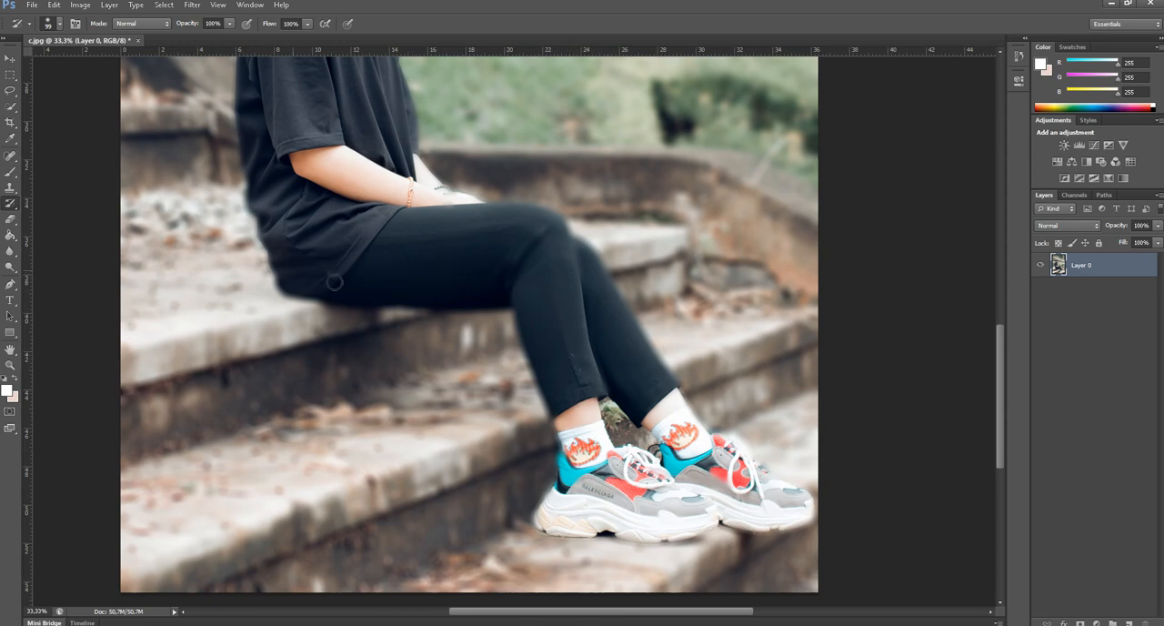
# Restore the fine seams, folds and edges of the trousers from thigh and knee down to the hems with the History Brush.
pyautogui.scroll(4, 444, 199)
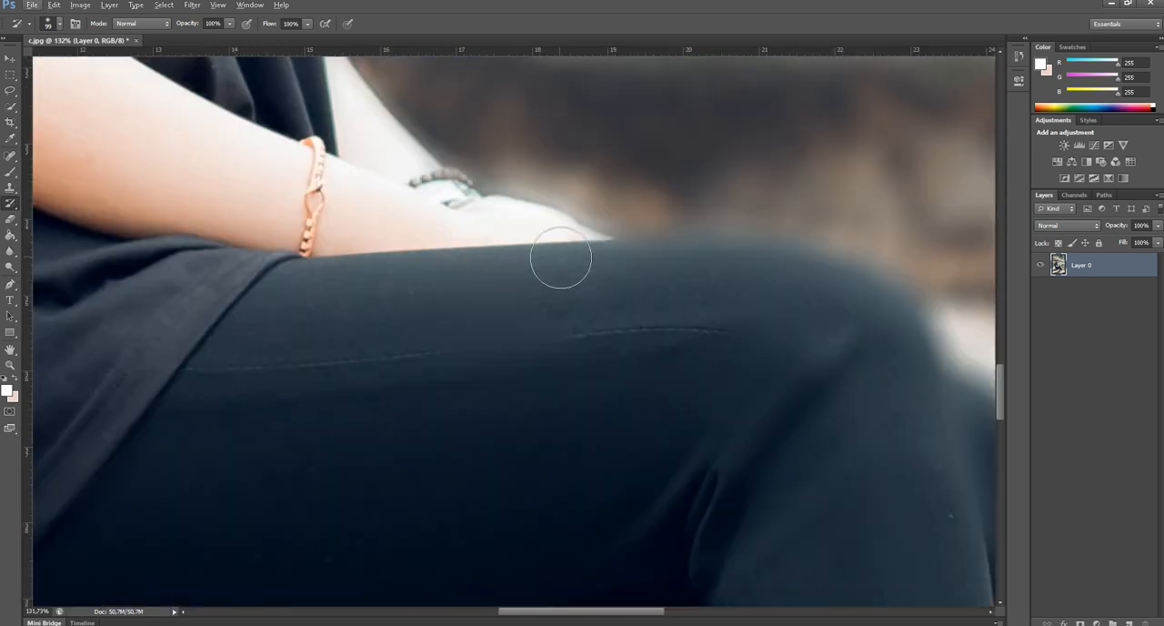
pyautogui.moveTo(844, 351); pyautogui.dragTo(633, 283)
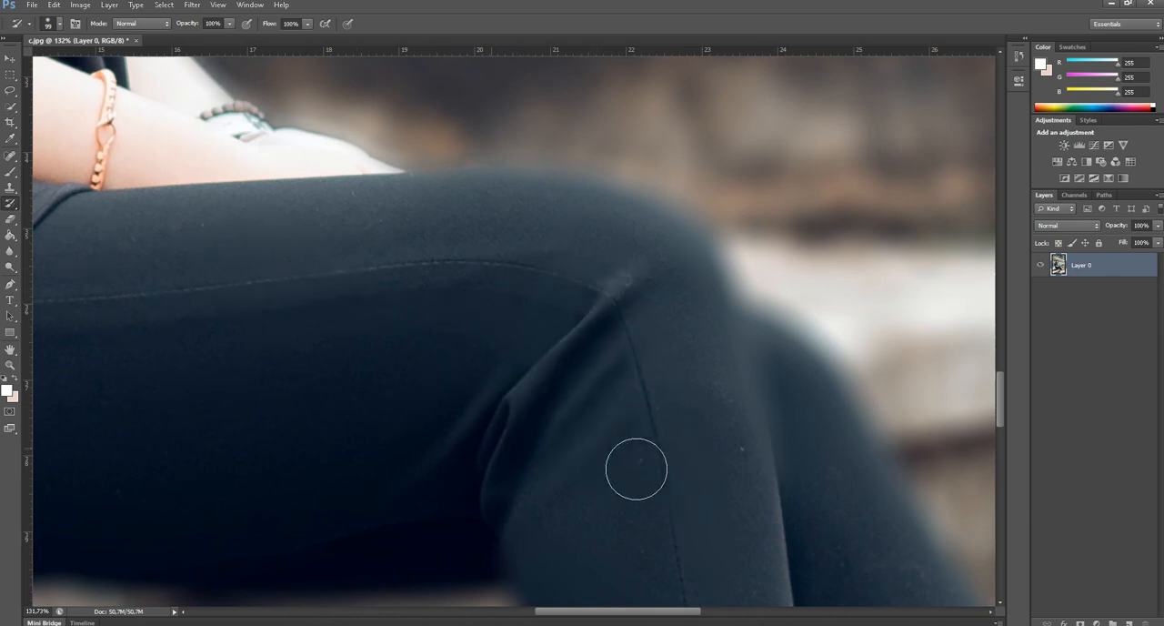
pyautogui.moveTo(637, 468)
pyautogui.mouseDown()
pyautogui.moveTo(742, 435)
pyautogui.moveTo(744, 369)
pyautogui.moveTo(704, 319)
pyautogui.moveTo(750, 370)
pyautogui.moveTo(783, 454)
pyautogui.moveTo(645, 287)
pyautogui.mouseUp()
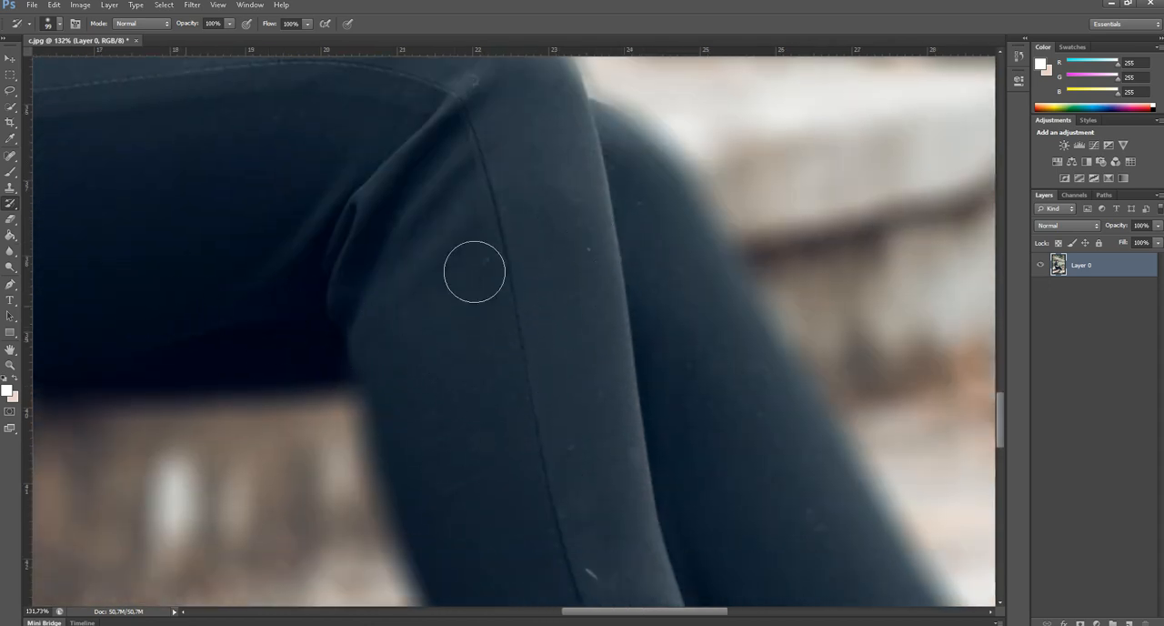
pyautogui.moveTo(528, 342); pyautogui.dragTo(486, 174)
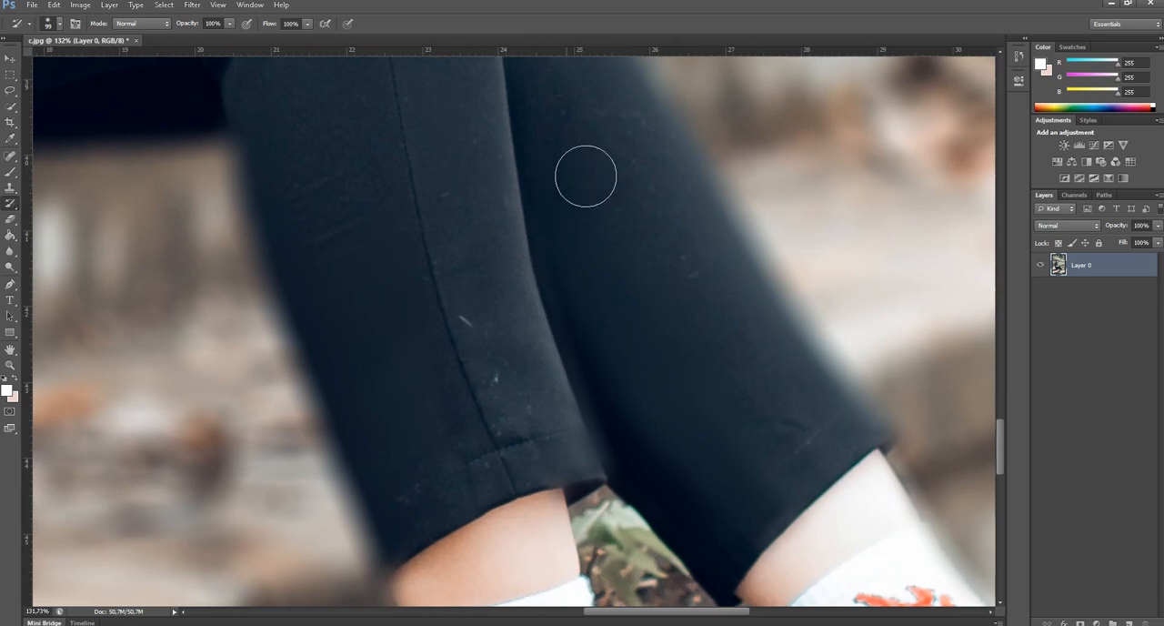
pyautogui.moveTo(580, 501); pyautogui.dragTo(471, 178)
# Lower the History Brush opacity to 15% for work on the woman's hair.
pyautogui.scroll(-1, 739, 443)
pyautogui.scroll(-6, 735, 437)
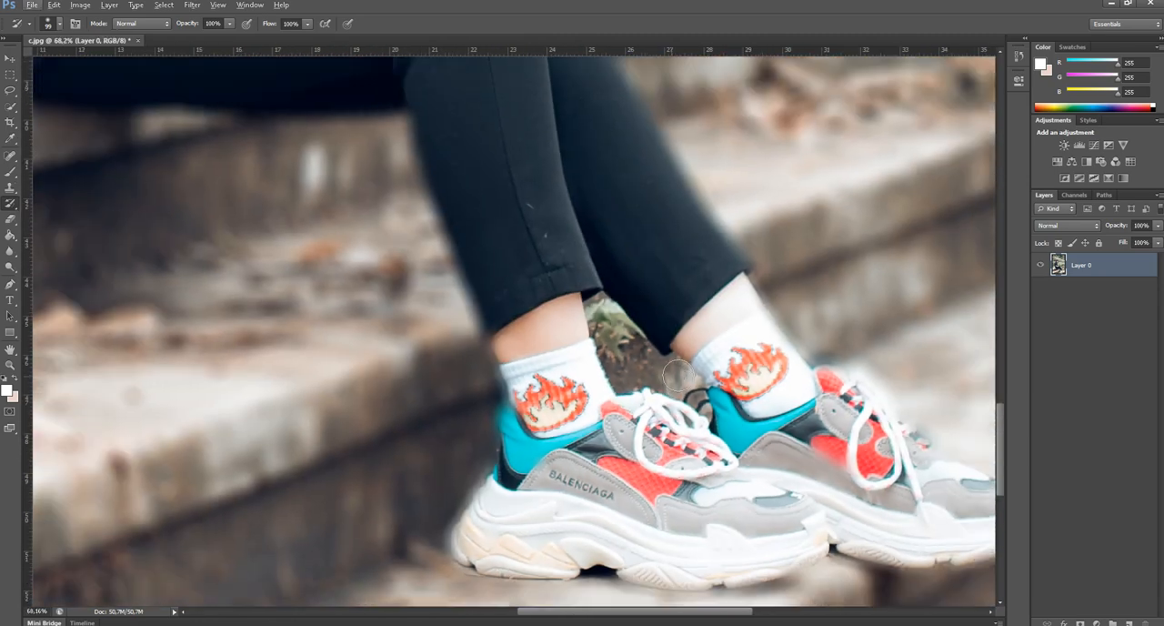
pyautogui.moveTo(638, 310); pyautogui.dragTo(696, 392)
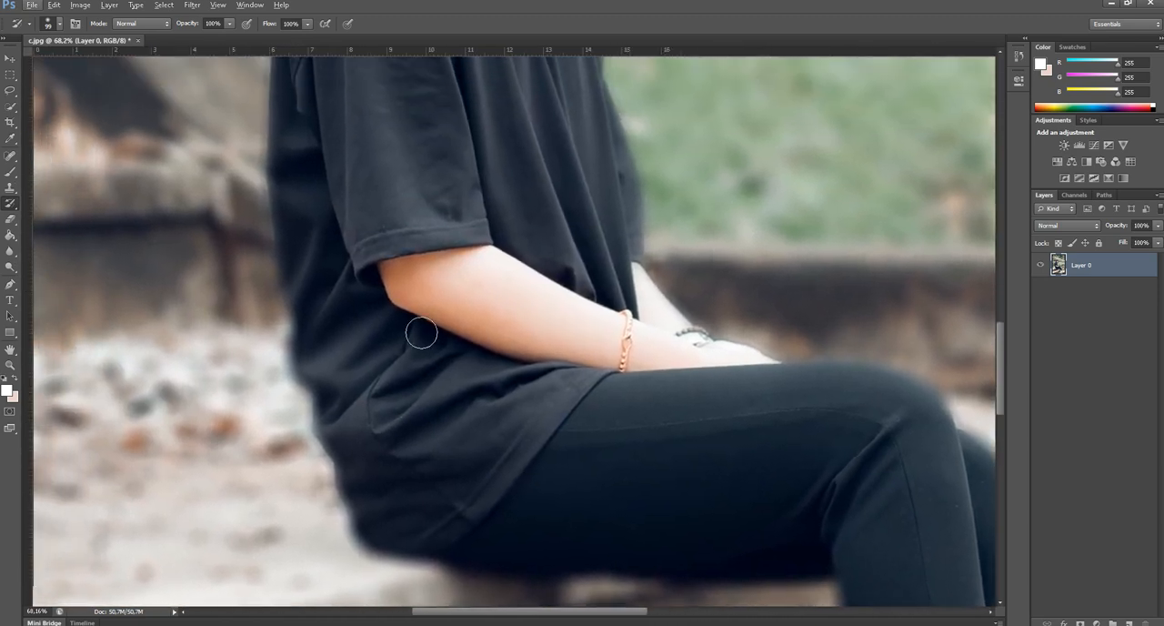
pyautogui.moveTo(414, 188); pyautogui.dragTo(481, 421)
pyautogui.moveTo(432, 246); pyautogui.dragTo(454, 494)
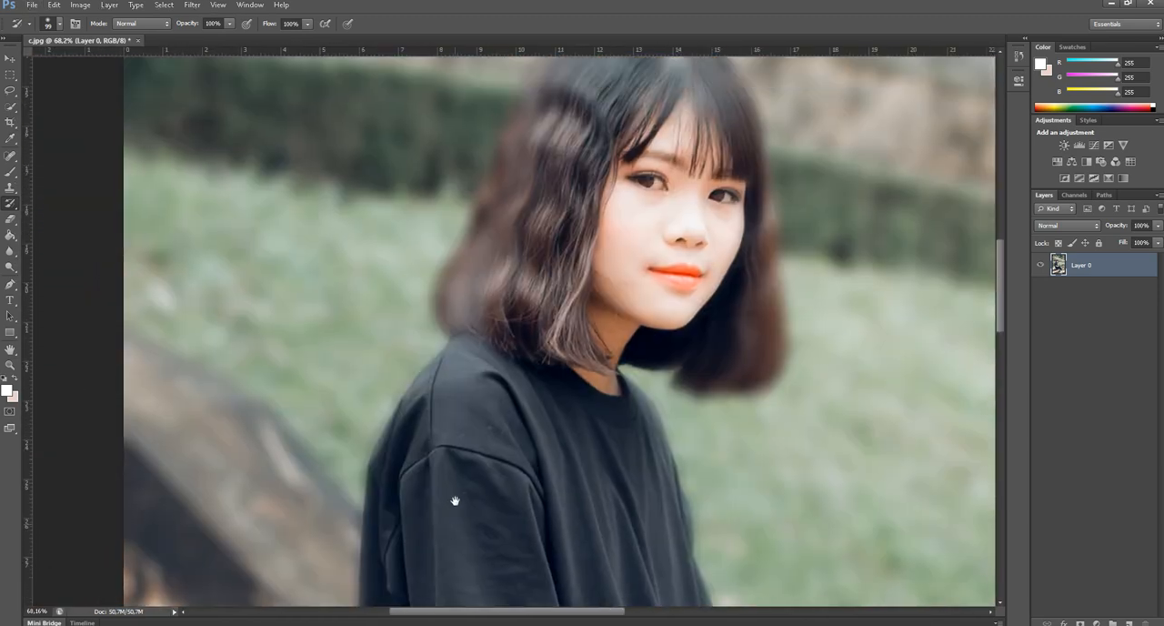
pyautogui.scroll(3, 462, 346)
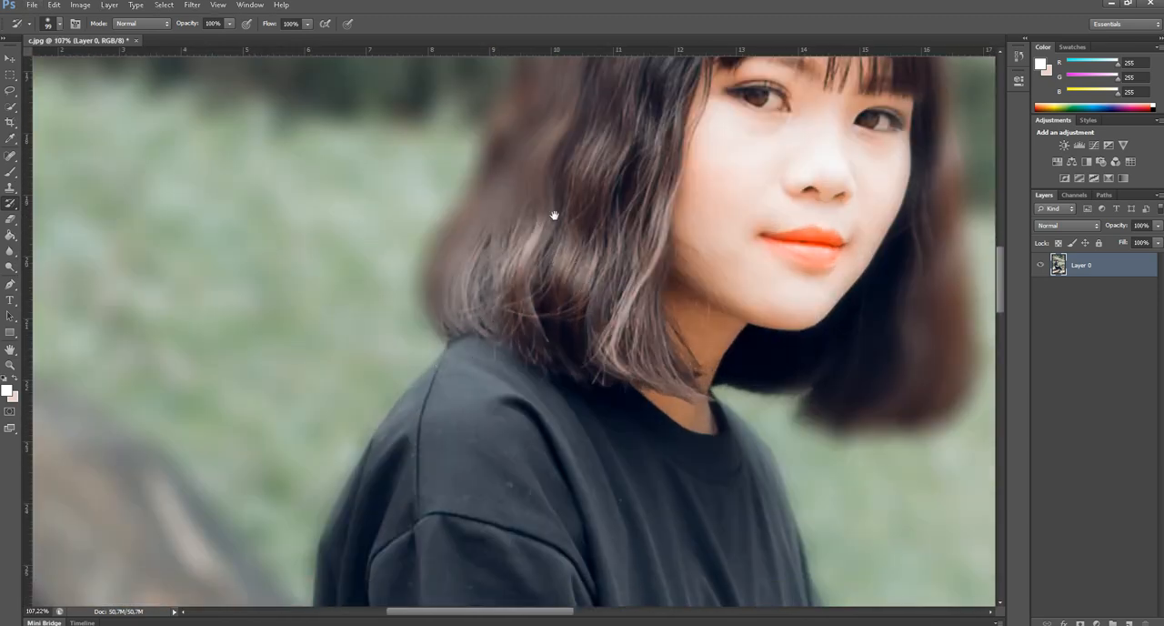
pyautogui.moveTo(551, 209); pyautogui.dragTo(485, 338)
pyautogui.click(228, 26)
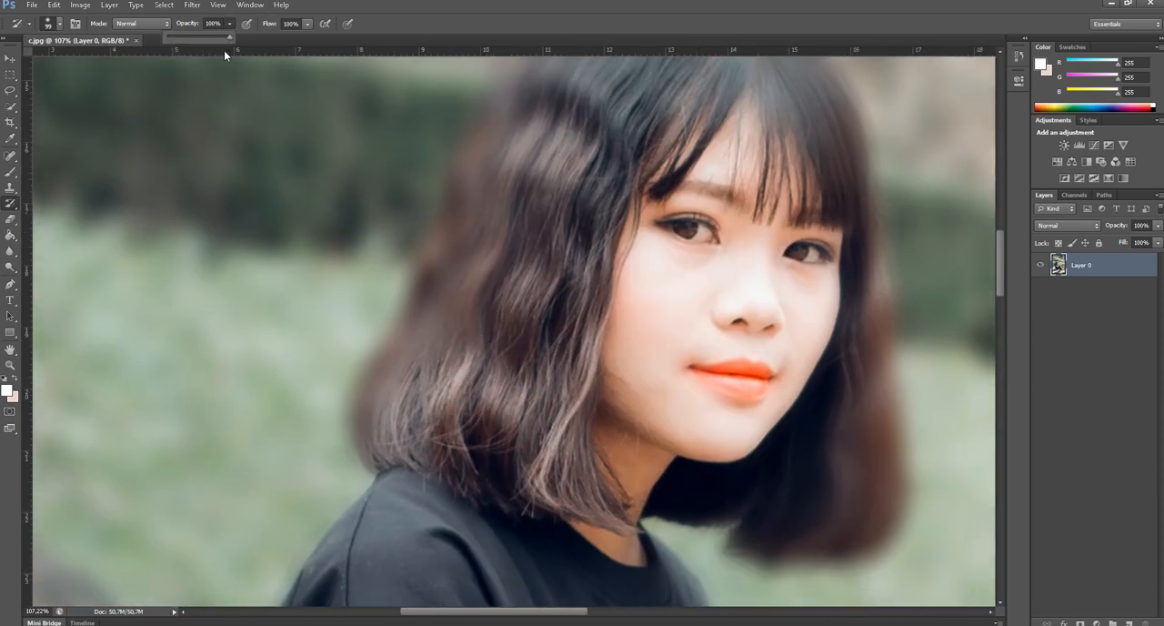
pyautogui.moveTo(181, 40); pyautogui.dragTo(176, 40)
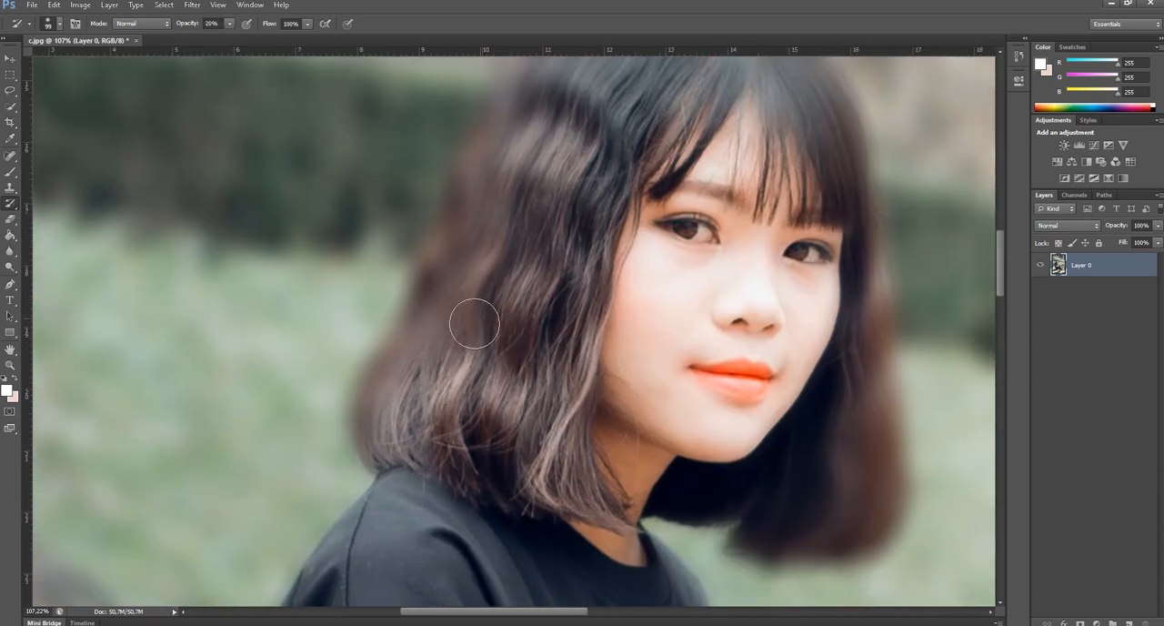
pyautogui.moveTo(546, 216)
pyautogui.mouseDown()
pyautogui.moveTo(467, 390)
pyautogui.moveTo(438, 417)
pyautogui.mouseUp()
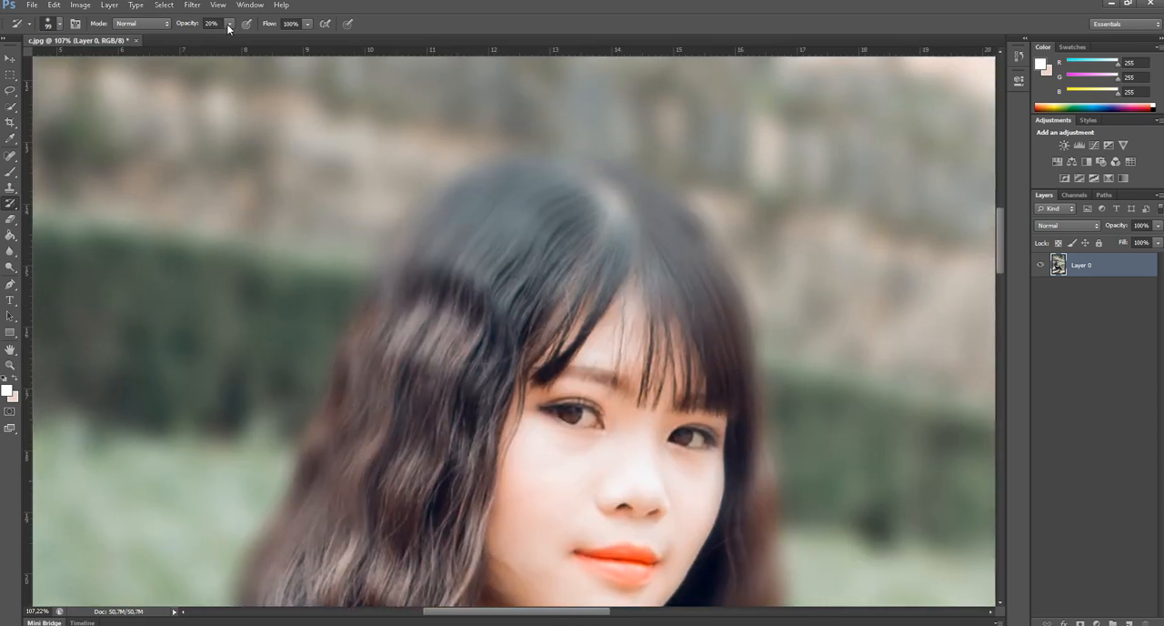
pyautogui.moveTo(225, 36); pyautogui.dragTo(226, 37)
# Gently restore the outer edges of the woman's hair from the crown to the ends at 15% opacity with the History Brush.
pyautogui.moveTo(698, 264); pyautogui.dragTo(733, 400)
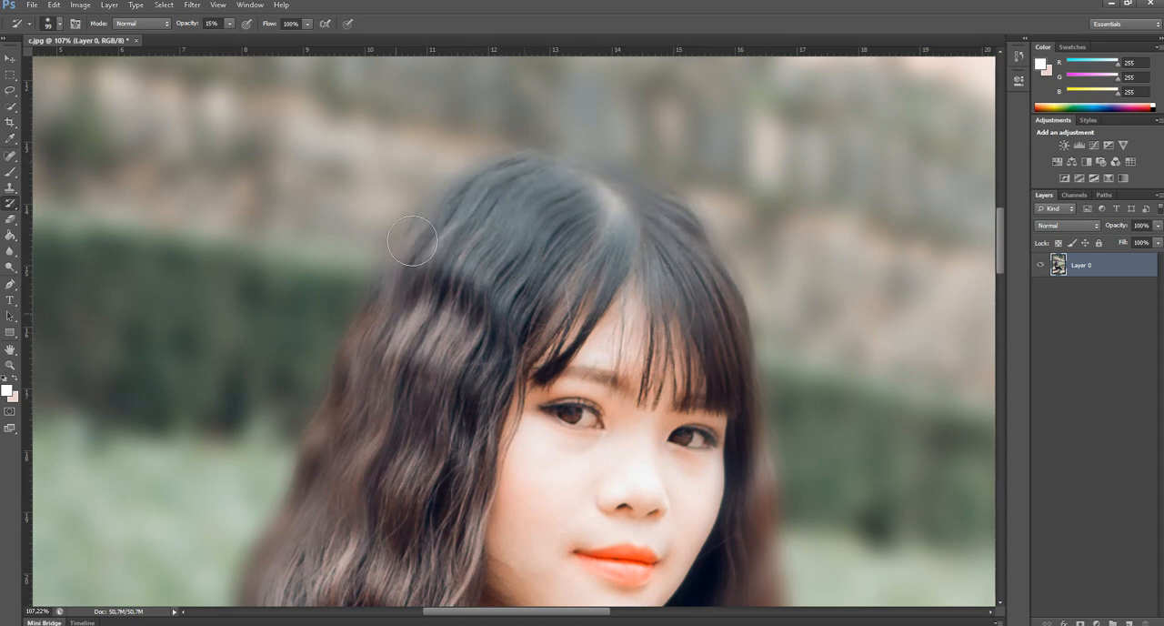
pyautogui.moveTo(330, 344); pyautogui.dragTo(315, 417)
pyautogui.moveTo(672, 329); pyautogui.dragTo(640, 196)
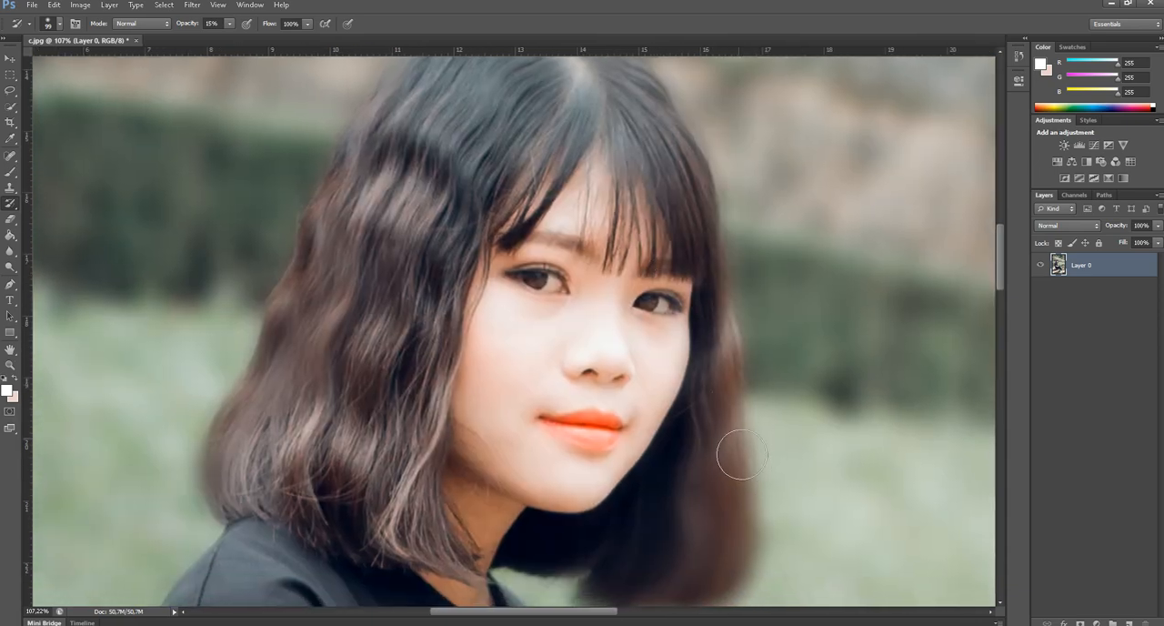
pyautogui.moveTo(712, 440); pyautogui.dragTo(691, 319)
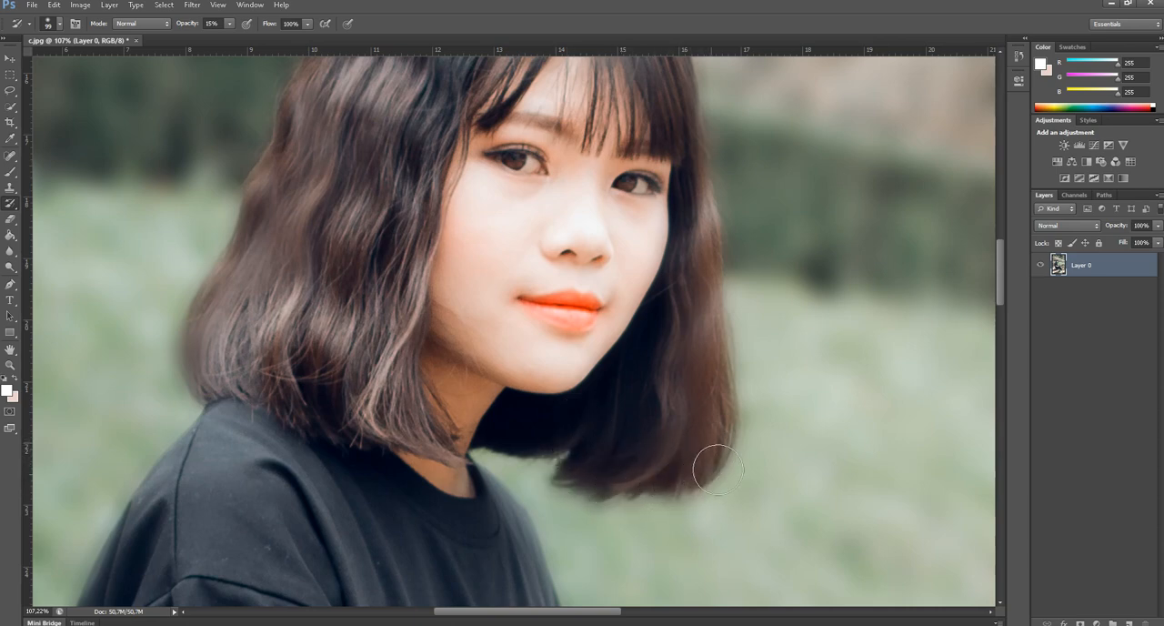
# Set the History Brush size to 70 px.
pyautogui.hotkey('ctrl', '-')
pyautogui.hotkey('ctrl', '-')
pyautogui.hotkey('ctrl', '-')
pyautogui.hotkey('ctrl', '-')
pyautogui.hotkey('ctrl', '-')
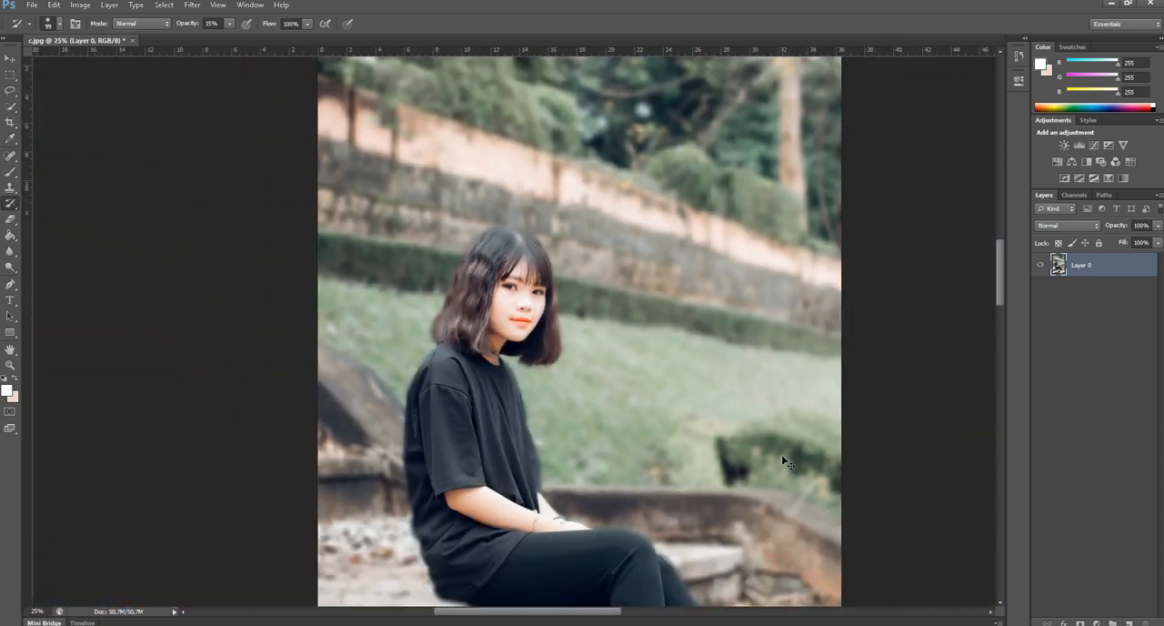
pyautogui.hotkey('ctrl', '-')
pyautogui.rightClick(580, 330)
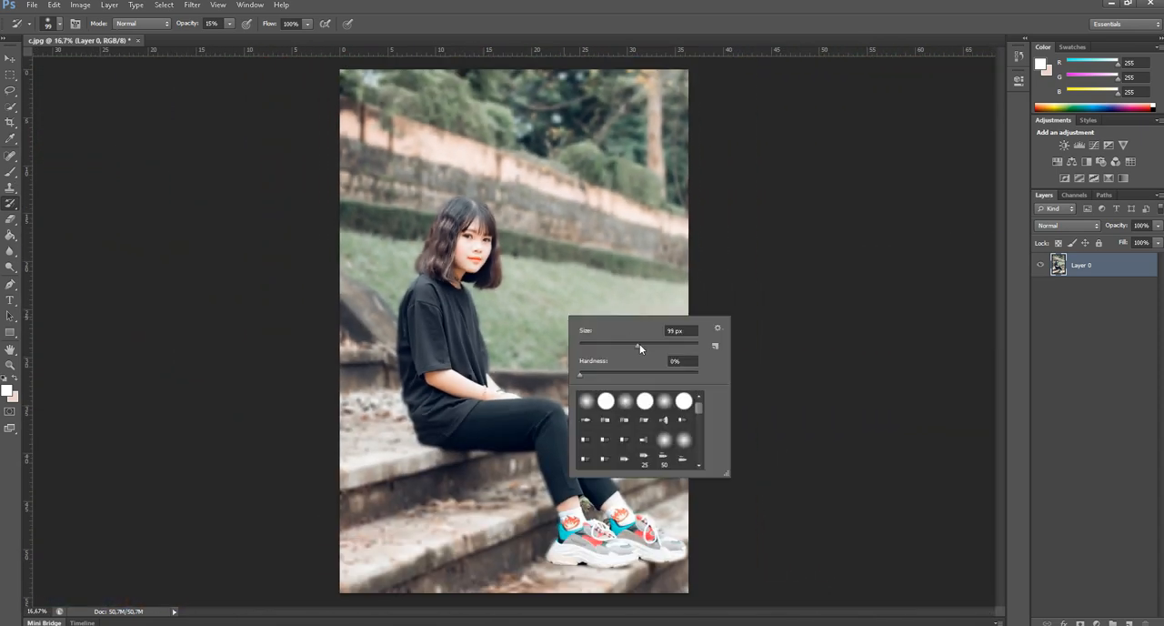
pyautogui.moveTo(643, 345); pyautogui.dragTo(686, 346)
pyautogui.click(489, 30)
# Restore the fine strands and outer edge of the hair above the woman's shoulder with the 70 px History Brush.
pyautogui.hotkey('ctrl', '+')
pyautogui.hotkey('ctrl', '+')
pyautogui.hotkey('ctrl', '+')
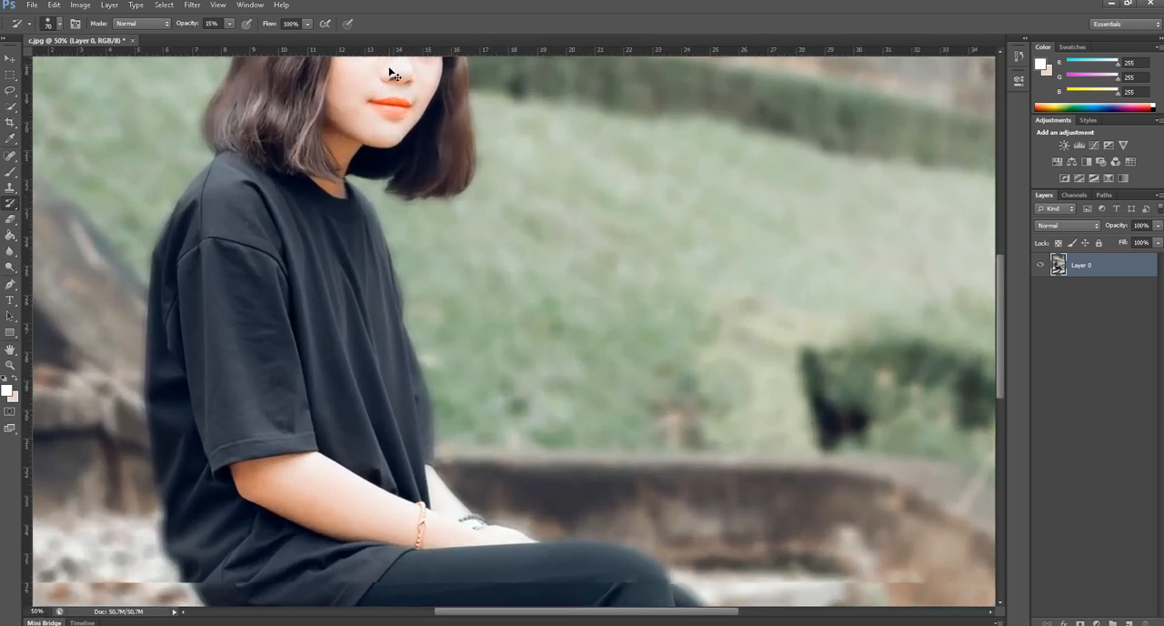
pyautogui.hotkey('ctrl', '+')
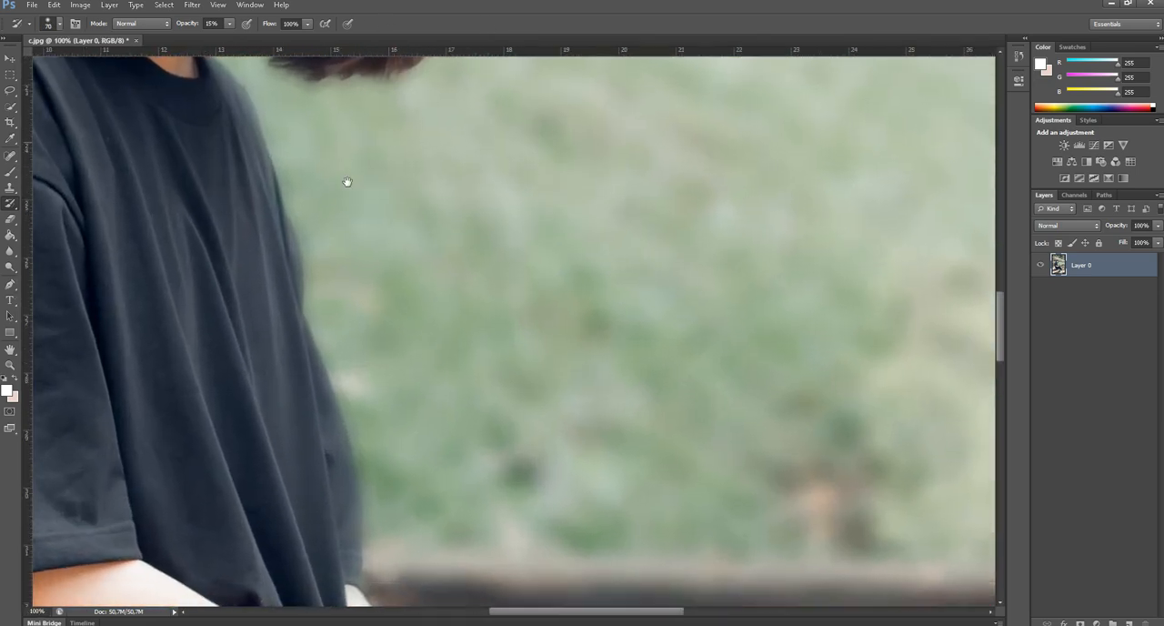
pyautogui.moveTo(347, 182); pyautogui.dragTo(589, 159)
pyautogui.moveTo(313, 182)
pyautogui.mouseDown()
pyautogui.moveTo(392, 387)
pyautogui.moveTo(352, 382)
pyautogui.mouseUp()
pyautogui.hotkey('ctrl', '+')
pyautogui.hotkey('ctrl', '+')
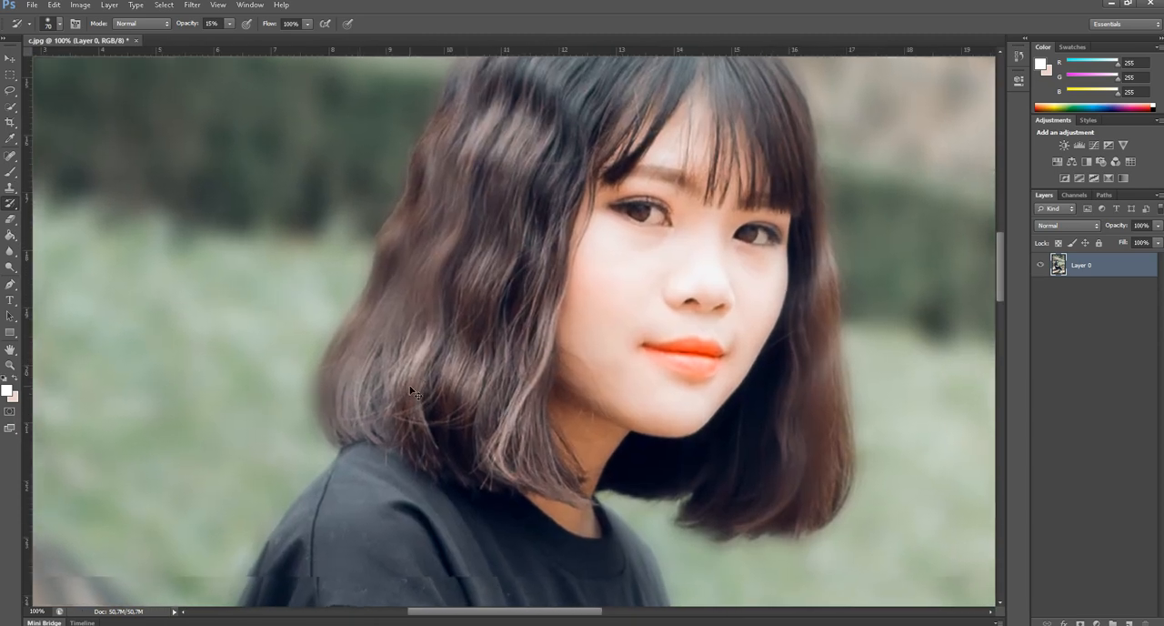
pyautogui.moveTo(431, 379); pyautogui.dragTo(691, 299)
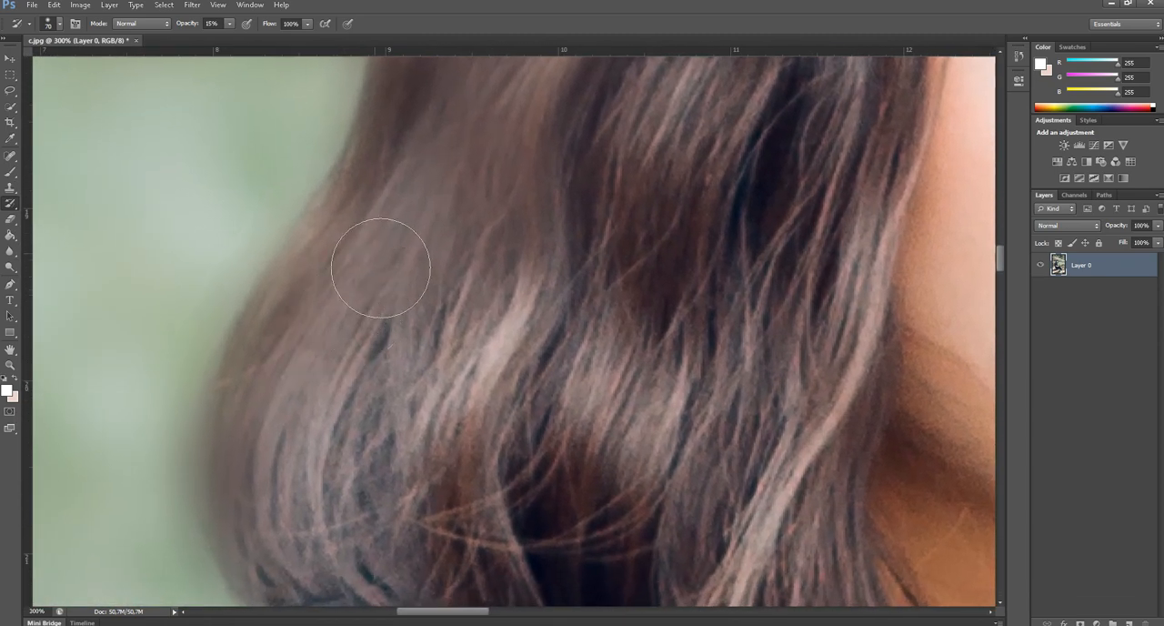
pyautogui.moveTo(324, 335)
pyautogui.mouseDown()
pyautogui.moveTo(337, 271)
pyautogui.moveTo(363, 231)
pyautogui.mouseUp()
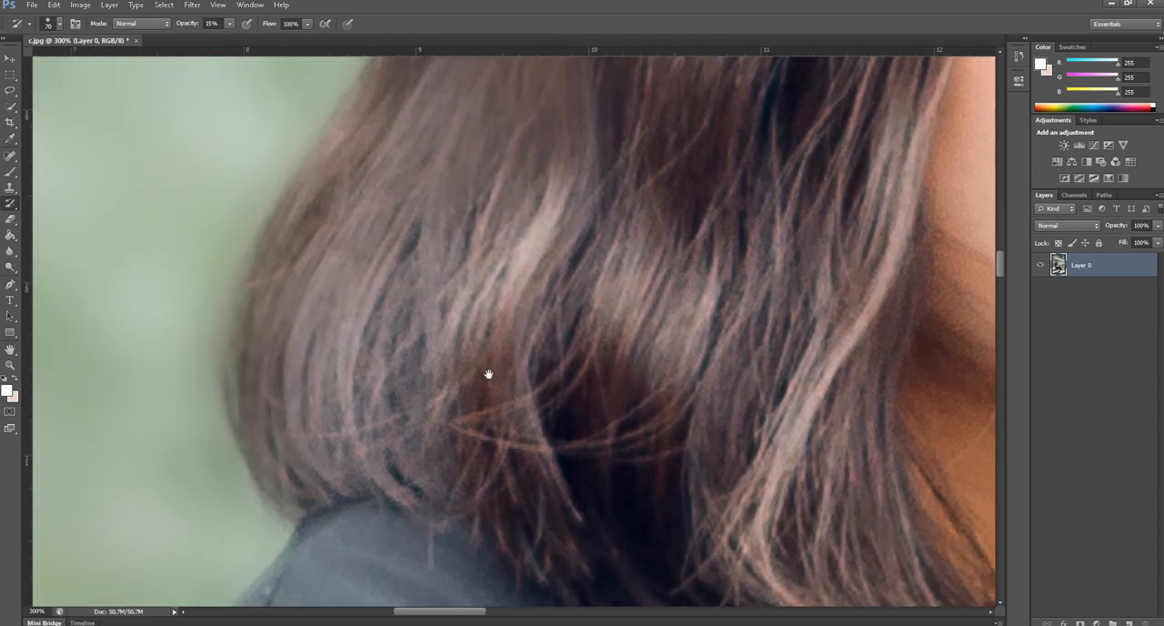
# Bring back the hair tips beneath the chin and along the lower edge on the far side of the face.
pyautogui.moveTo(696, 595); pyautogui.dragTo(372, 305)
pyautogui.moveTo(609, 391)
pyautogui.mouseDown()
pyautogui.moveTo(461, 301)
pyautogui.moveTo(379, 319)
pyautogui.mouseUp()
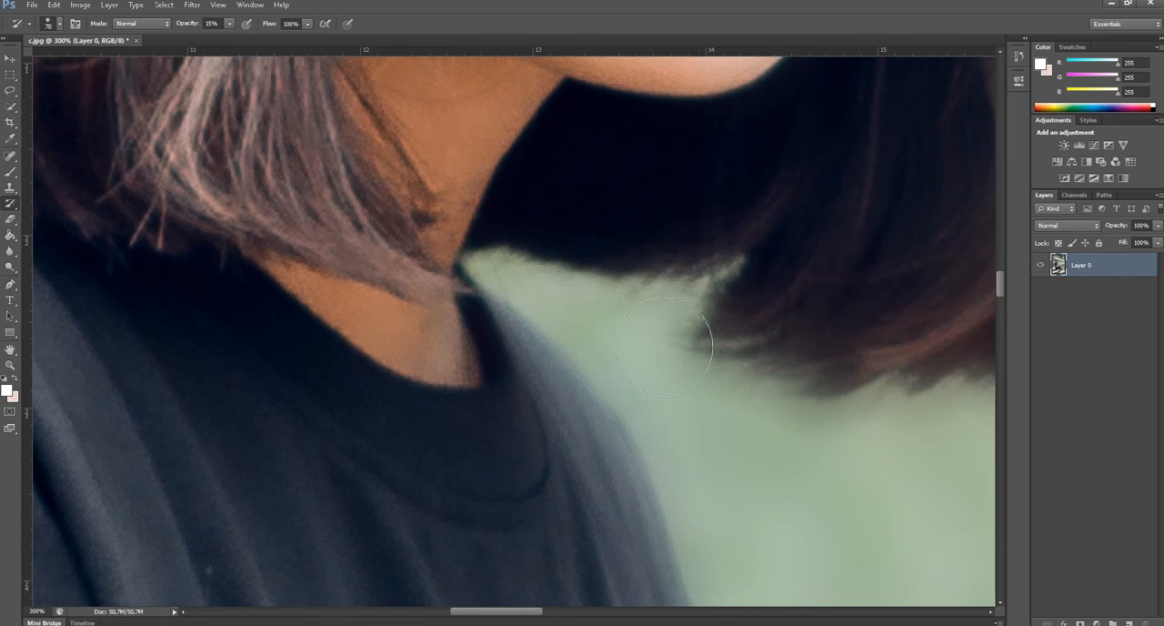
pyautogui.moveTo(737, 348); pyautogui.dragTo(469, 358)
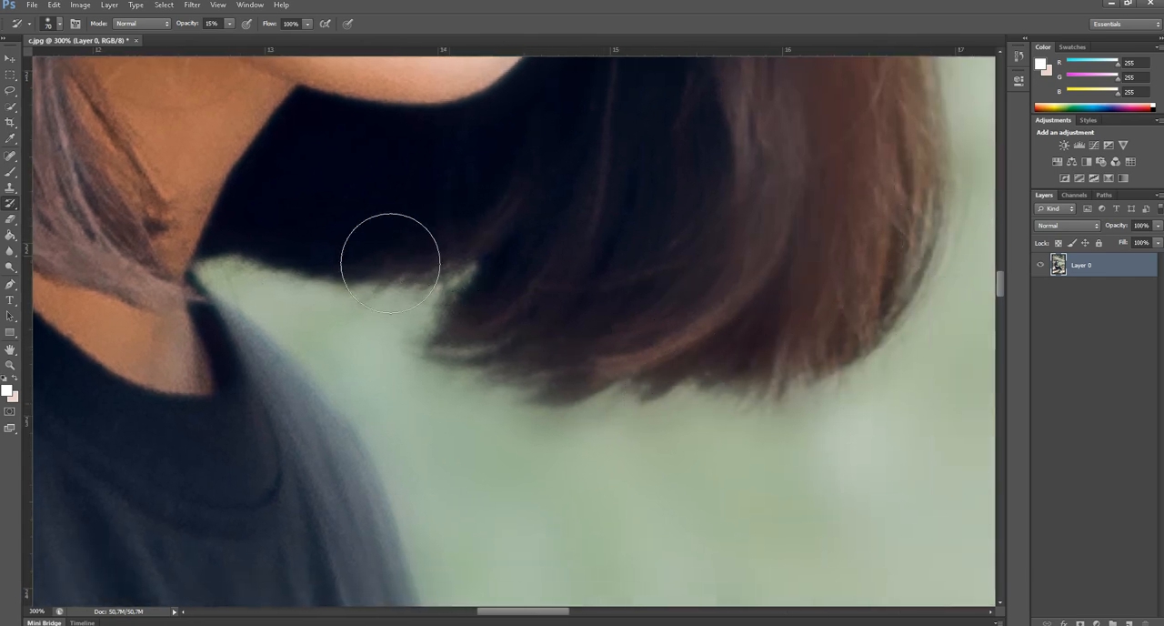
# Enlarge the History Brush to 1753 px and partly restore the stone steps in the background at 54% opacity.
pyautogui.hotkey('ctrl', '-')
pyautogui.hotkey('ctrl', '-')
pyautogui.hotkey('ctrl', '-')
pyautogui.hotkey('ctrl', '-')
pyautogui.hotkey('ctrl', '-')
pyautogui.hotkey('ctrl', '-')
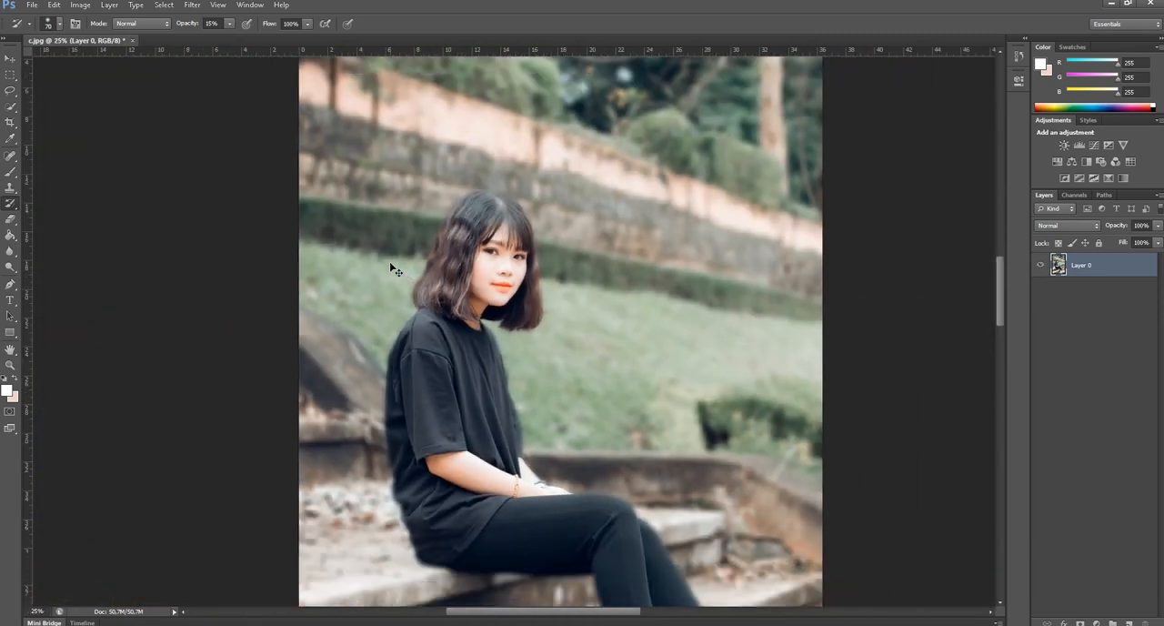
pyautogui.hotkey('ctrl', '-')
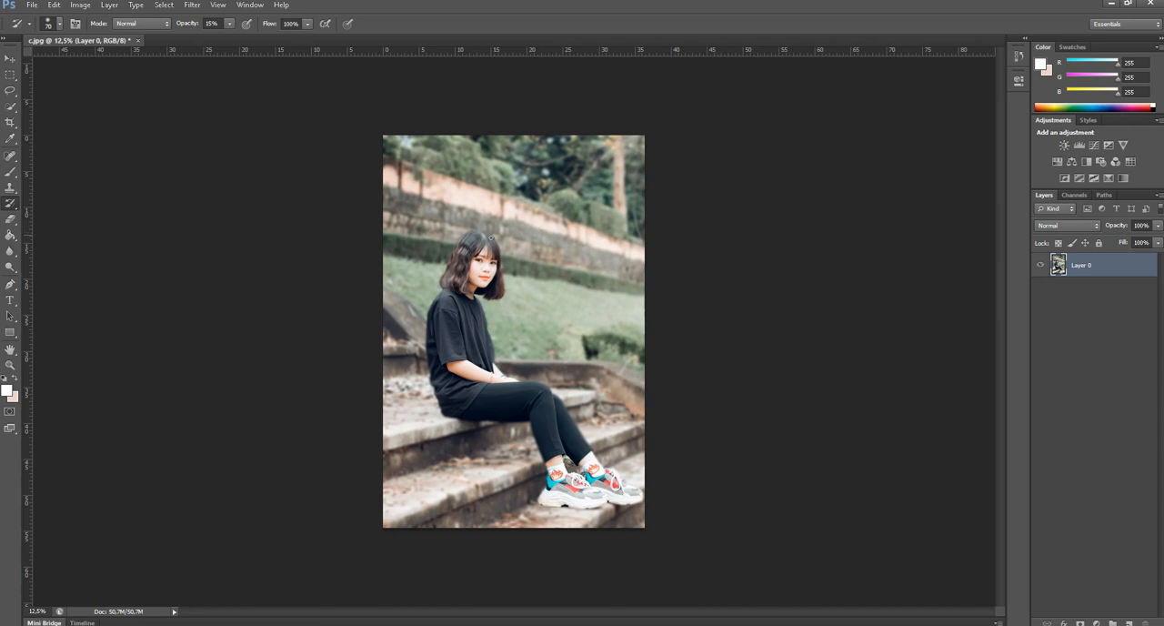
pyautogui.rightClick(438, 277)
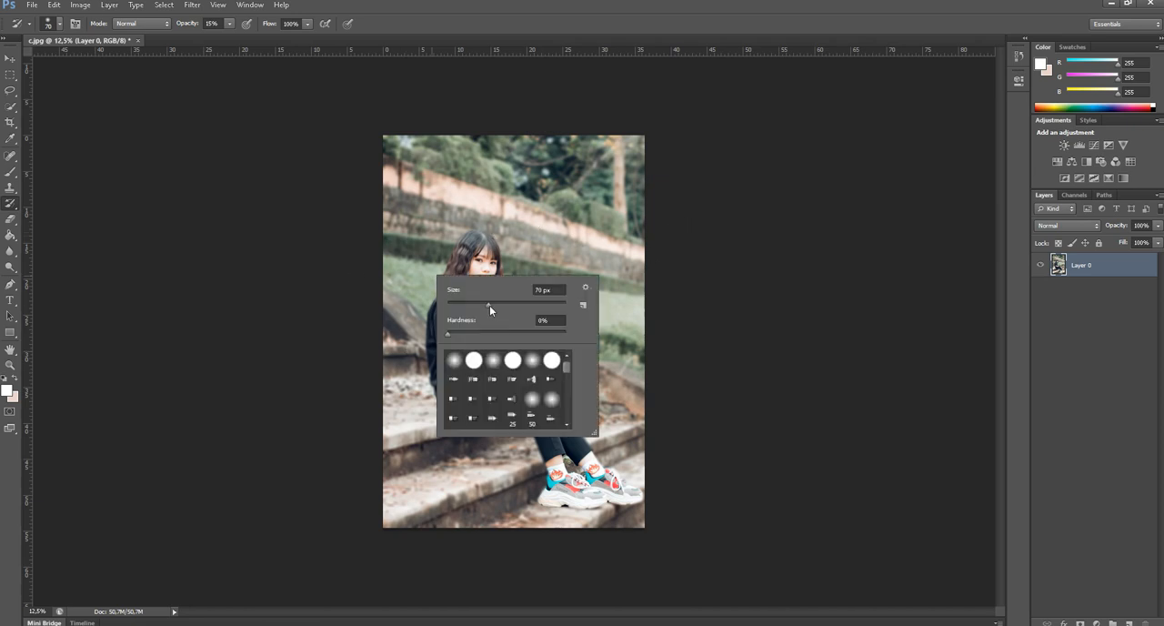
pyautogui.moveTo(489, 305); pyautogui.dragTo(522, 306)
pyautogui.moveTo(561, 305); pyautogui.dragTo(558, 305)
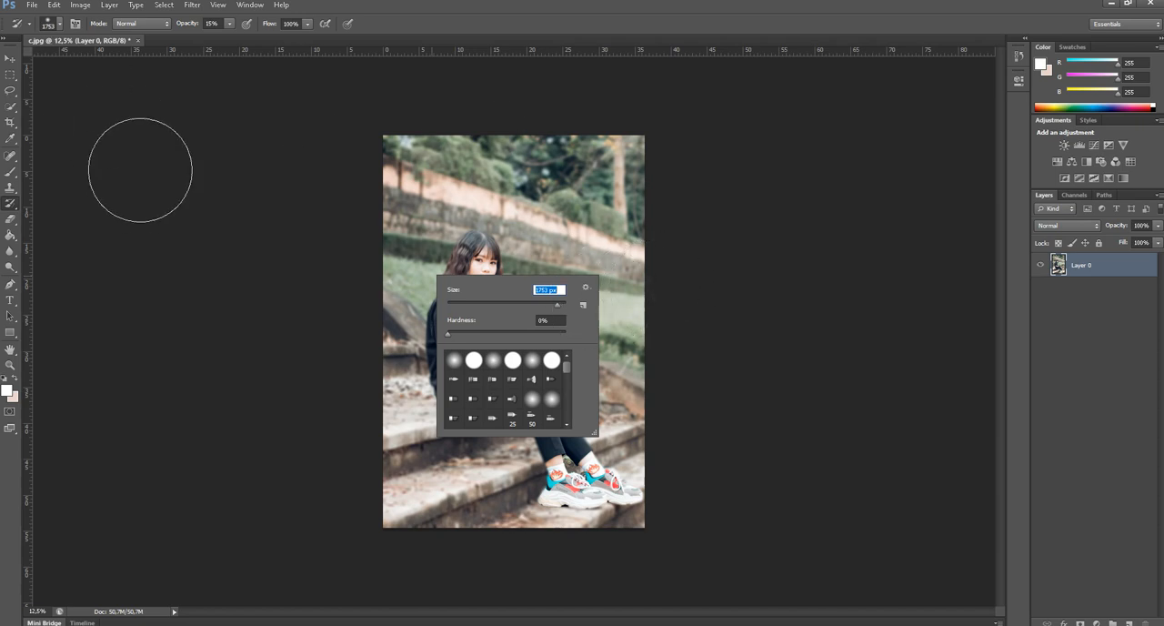
pyautogui.click(140, 170)
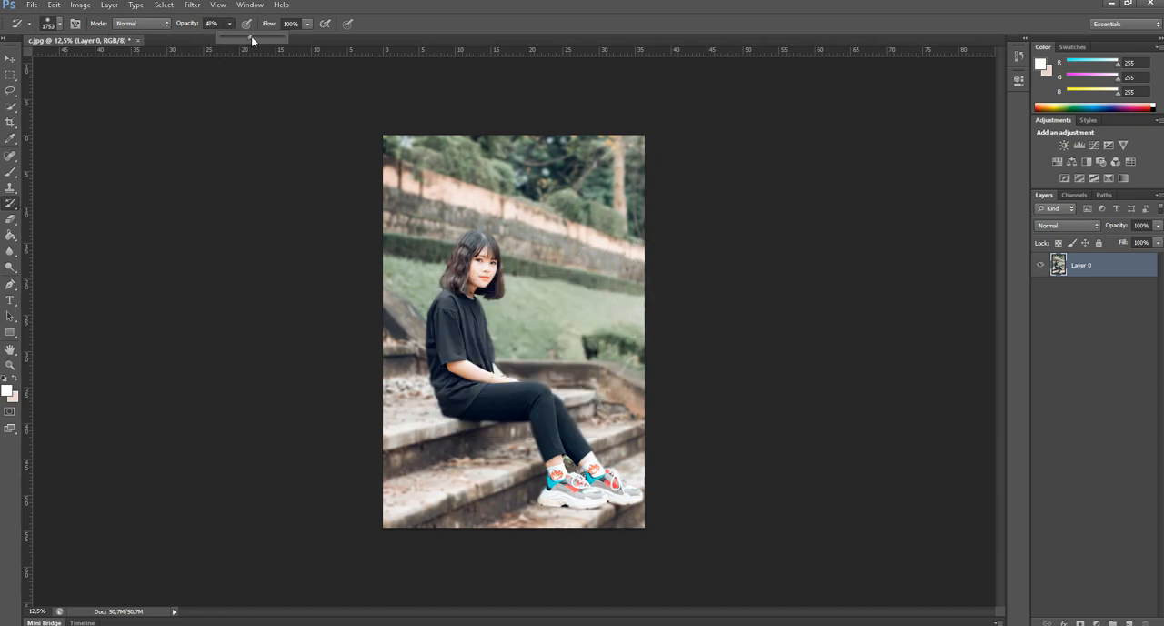
pyautogui.moveTo(251, 39); pyautogui.dragTo(255, 39)
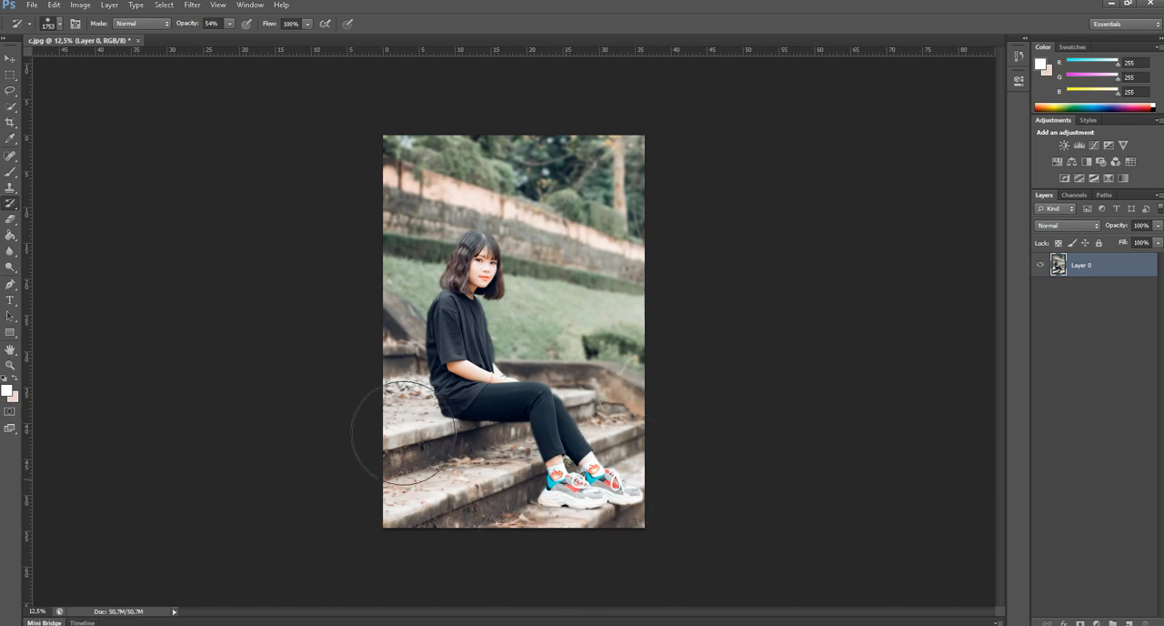
# Lower the brush opacity to 33% to partly restore the remaining background, and set the opacity back to 100%.
pyautogui.click(229, 25)
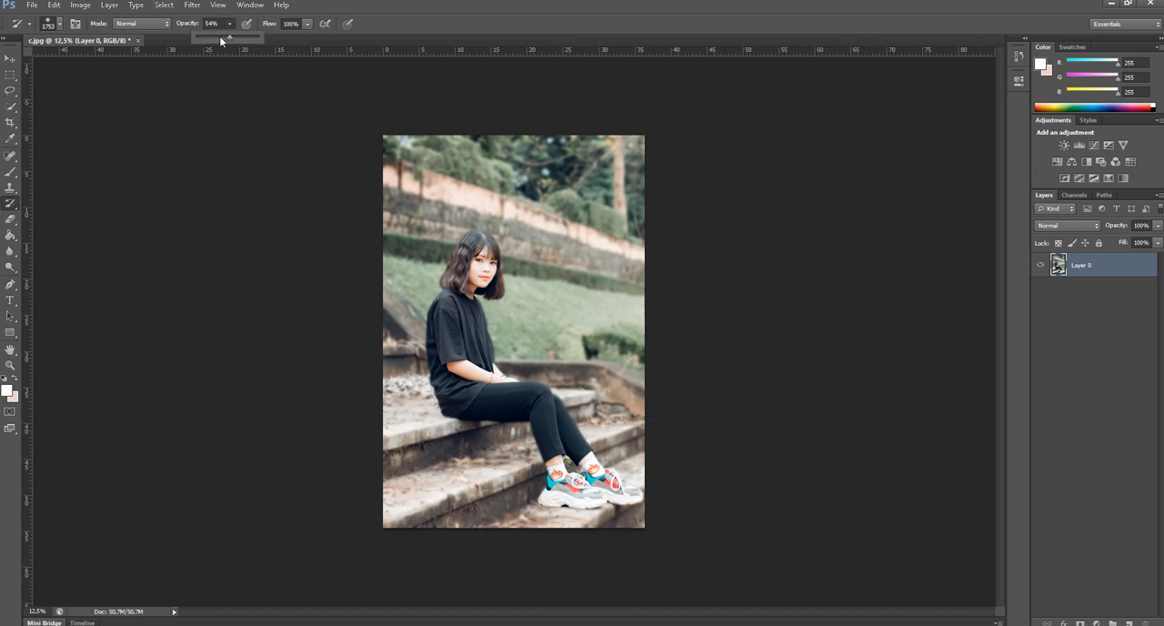
pyautogui.click(356, 348)
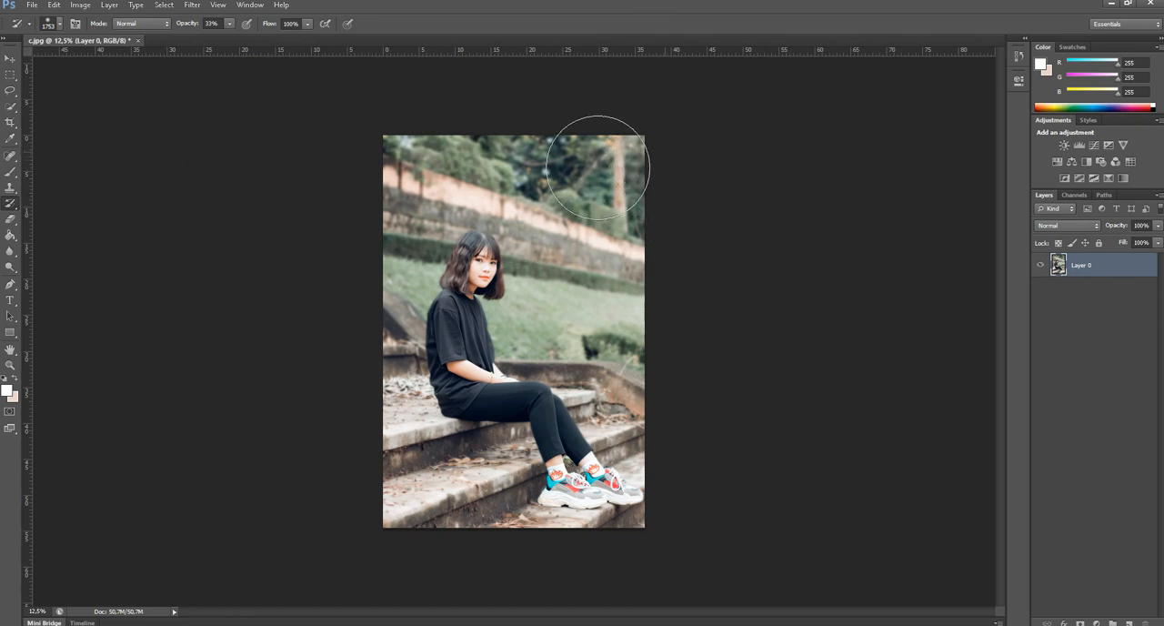
pyautogui.click(229, 24)
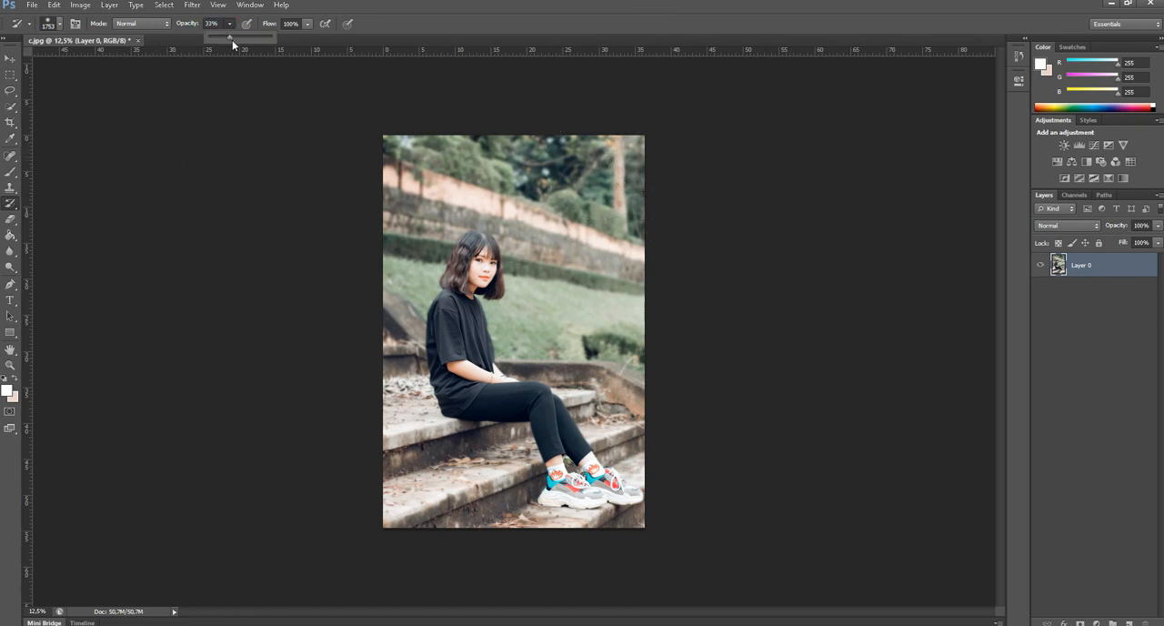
pyautogui.moveTo(232, 40); pyautogui.dragTo(352, 42)
# Close c.jpg without saving and reopen the original image from the desktop.
pyautogui.click(139, 41)
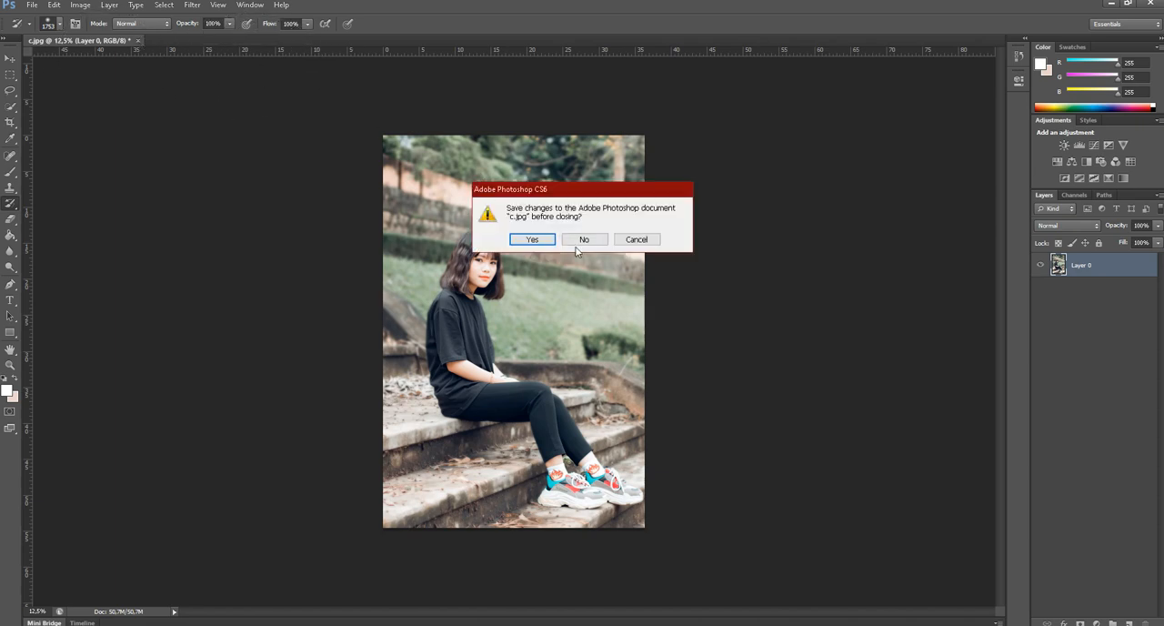
pyautogui.click(587, 243)
pyautogui.press('super+d')
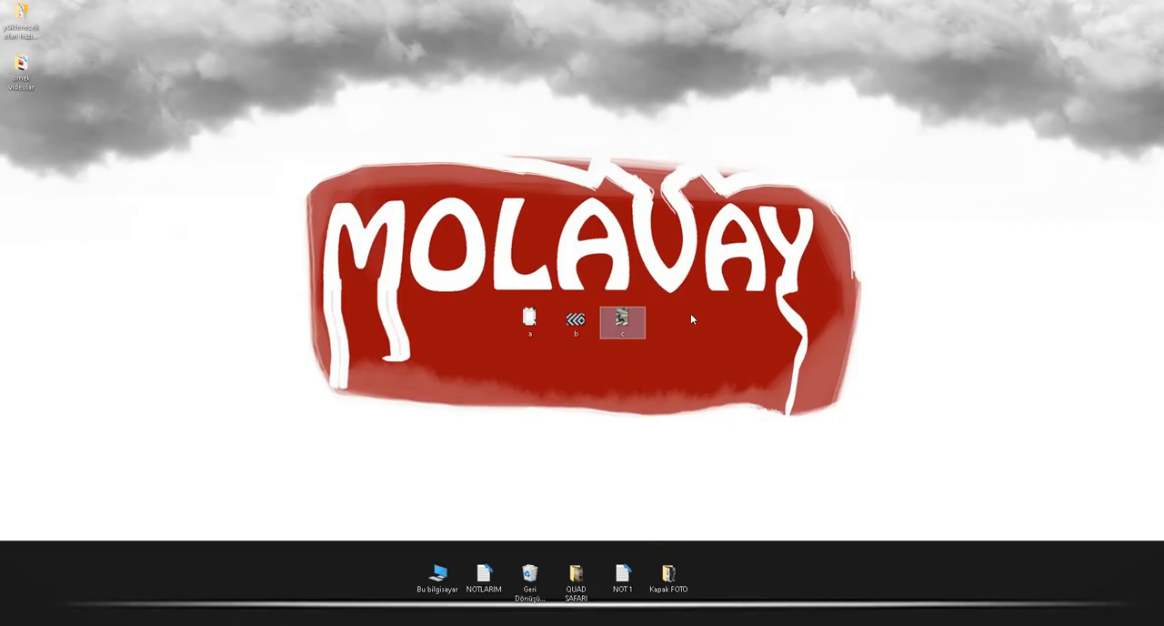
pyautogui.moveTo(624, 320); pyautogui.dragTo(463, 305)
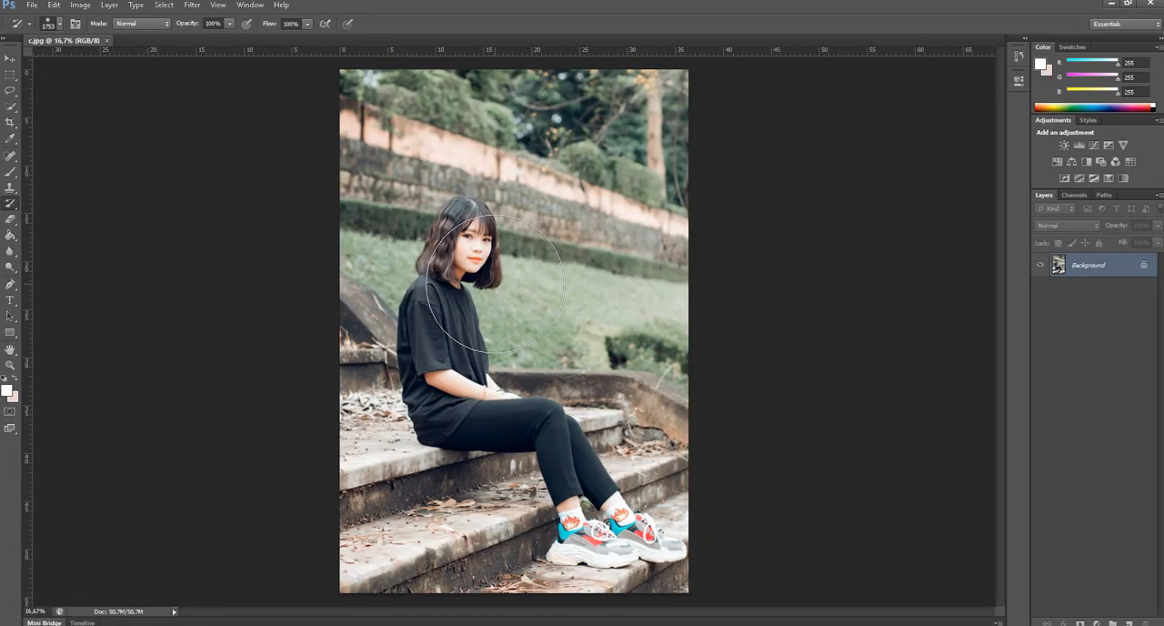
# Convert the locked Background into a regular layer named Layer 0.
pyautogui.doubleClick(1090, 265)
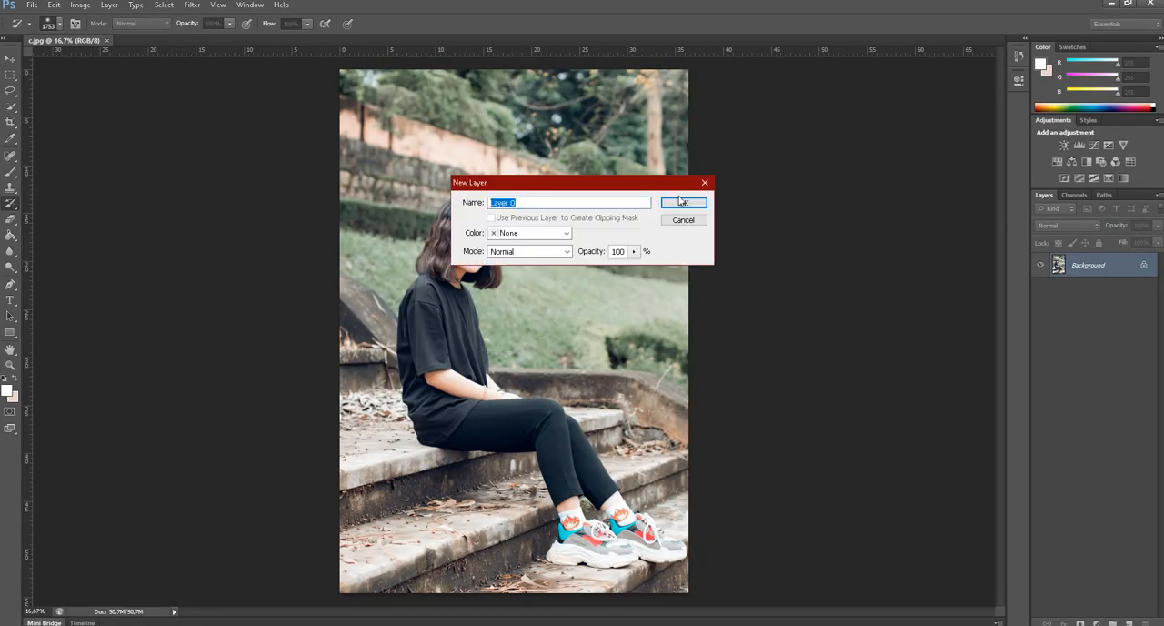
pyautogui.click(683, 203)
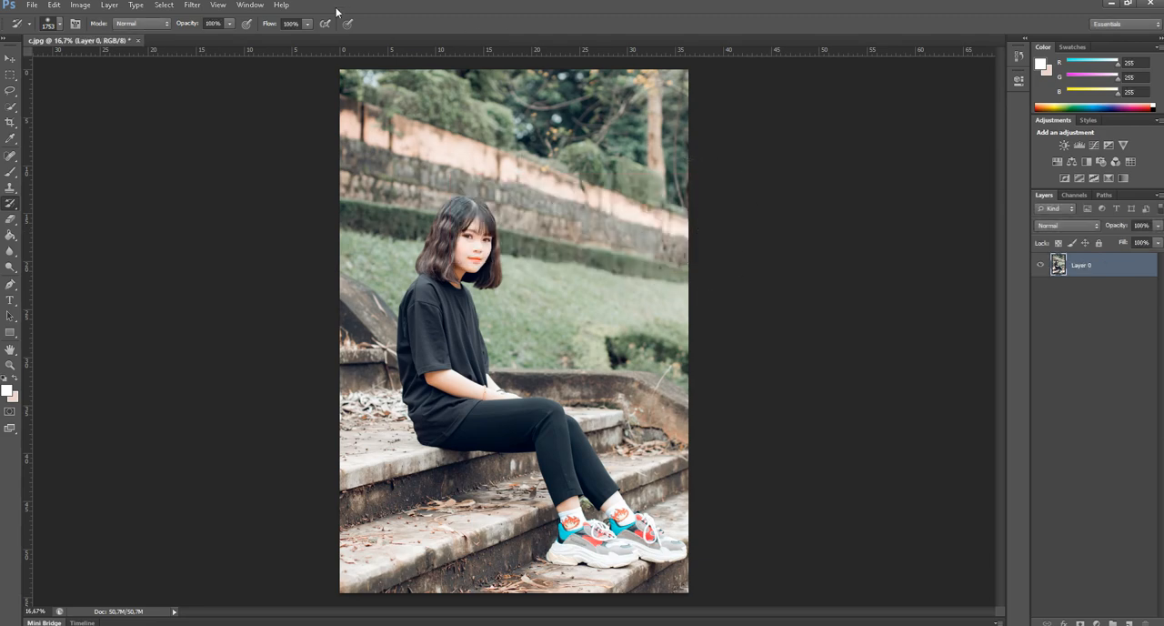
# Start an Iris Blur on Layer 0 and tilt, enlarge and reposition its ellipse around the seated woman, centred near her lap.
pyautogui.click(8, 60)
pyautogui.click(190, 7)
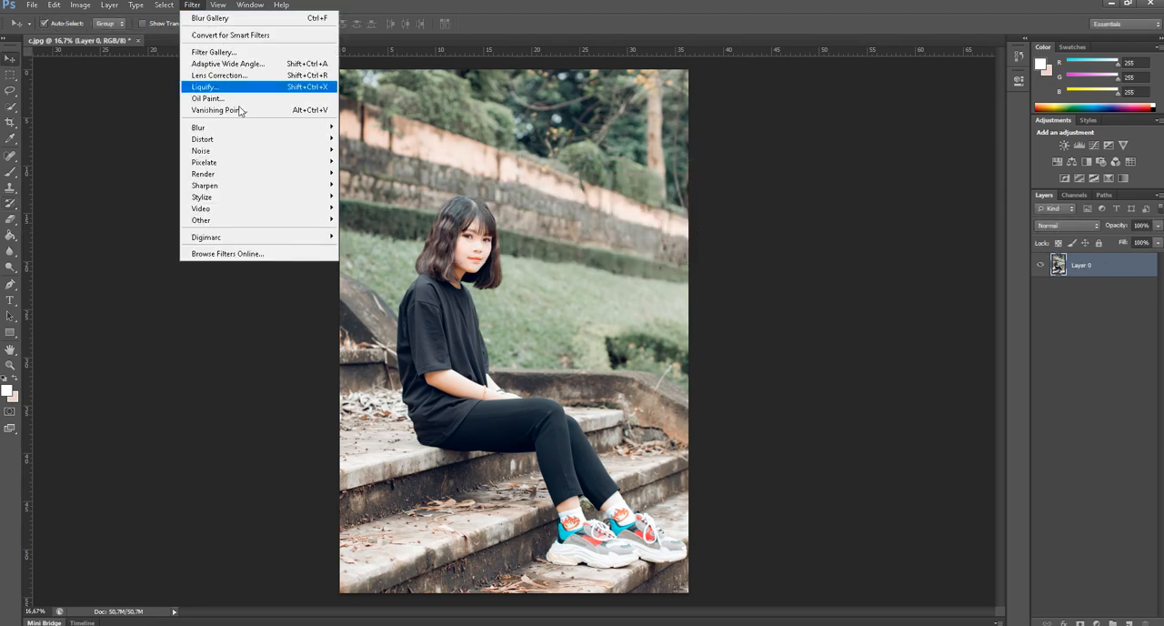
pyautogui.moveTo(273, 127)
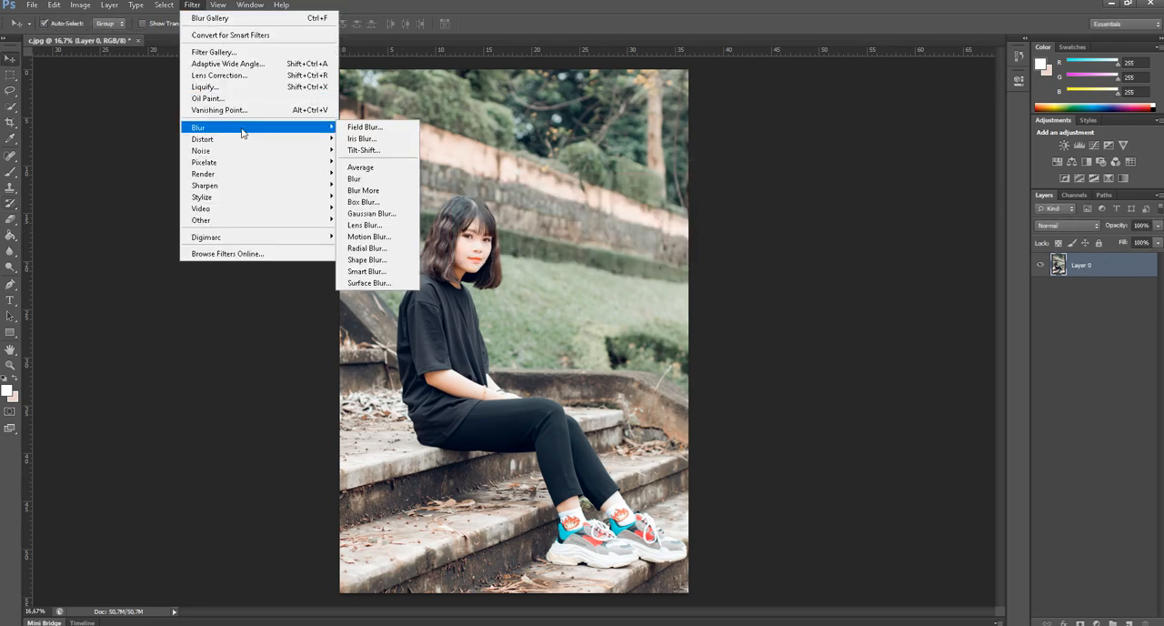
pyautogui.click(371, 141)
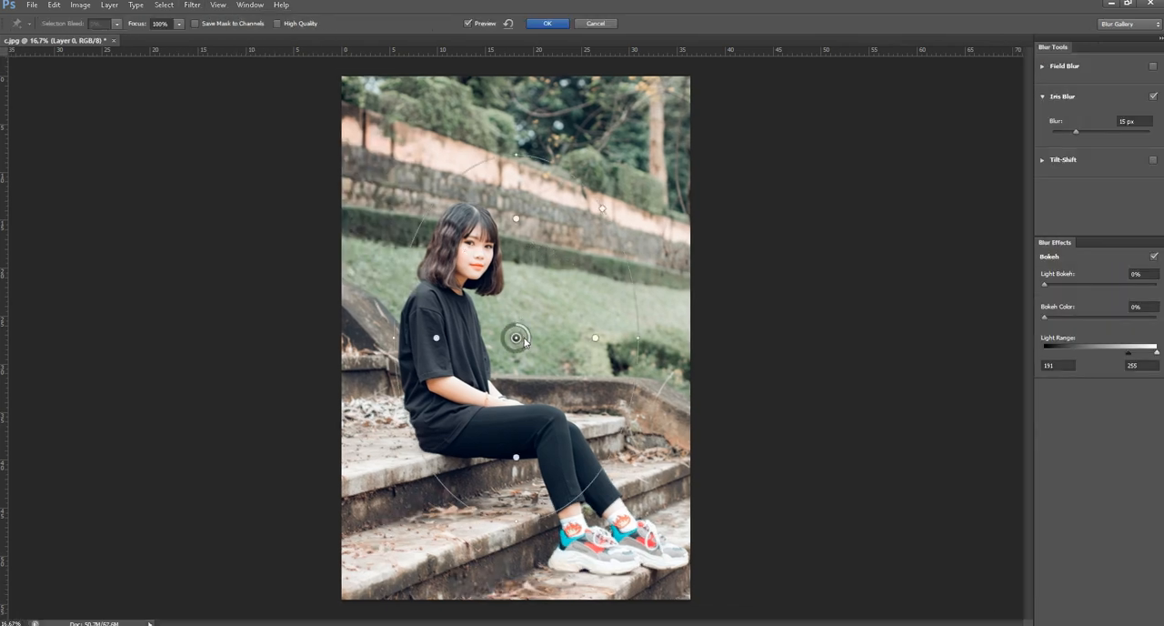
pyautogui.moveTo(517, 341); pyautogui.dragTo(493, 375)
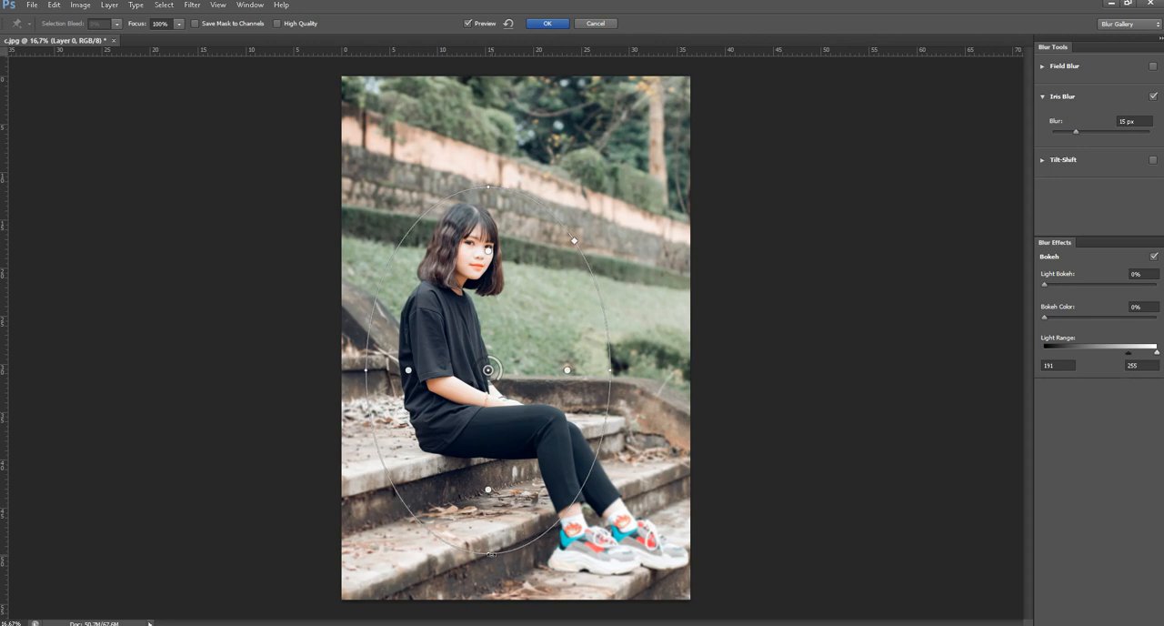
pyautogui.moveTo(497, 554); pyautogui.dragTo(548, 556)
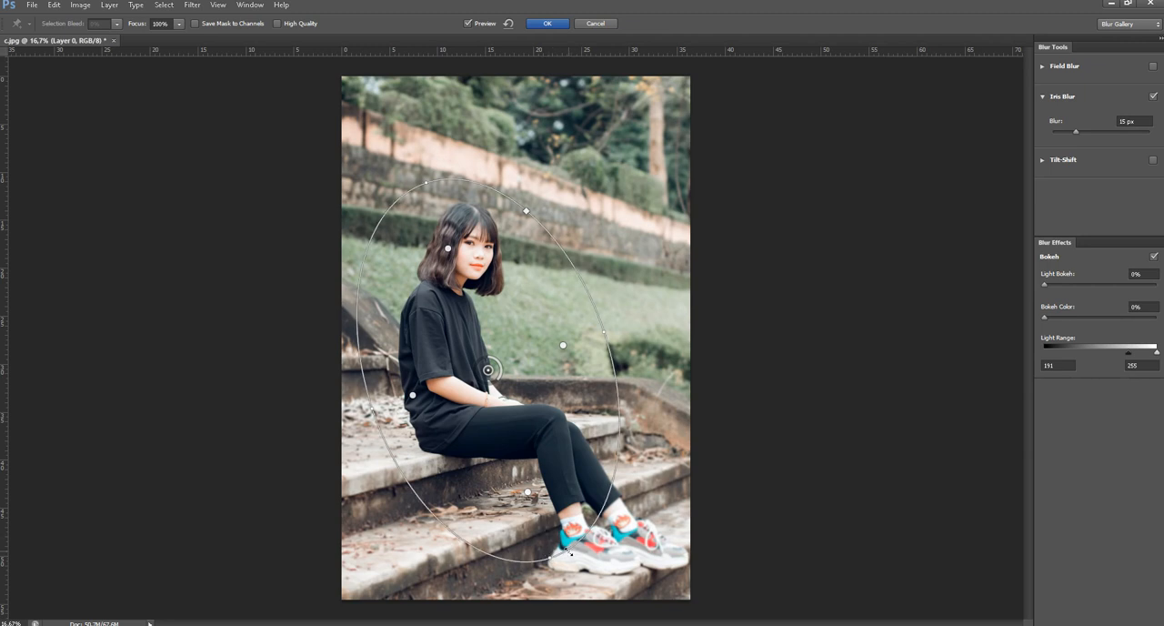
pyautogui.moveTo(570, 555); pyautogui.dragTo(585, 589)
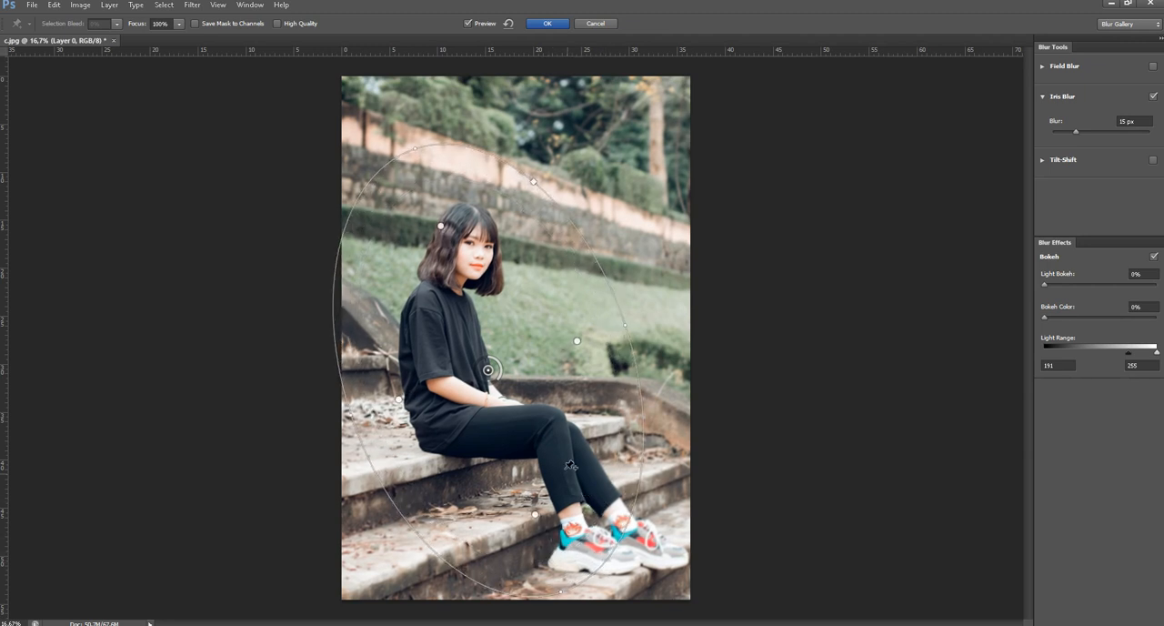
pyautogui.moveTo(491, 371); pyautogui.dragTo(537, 414)
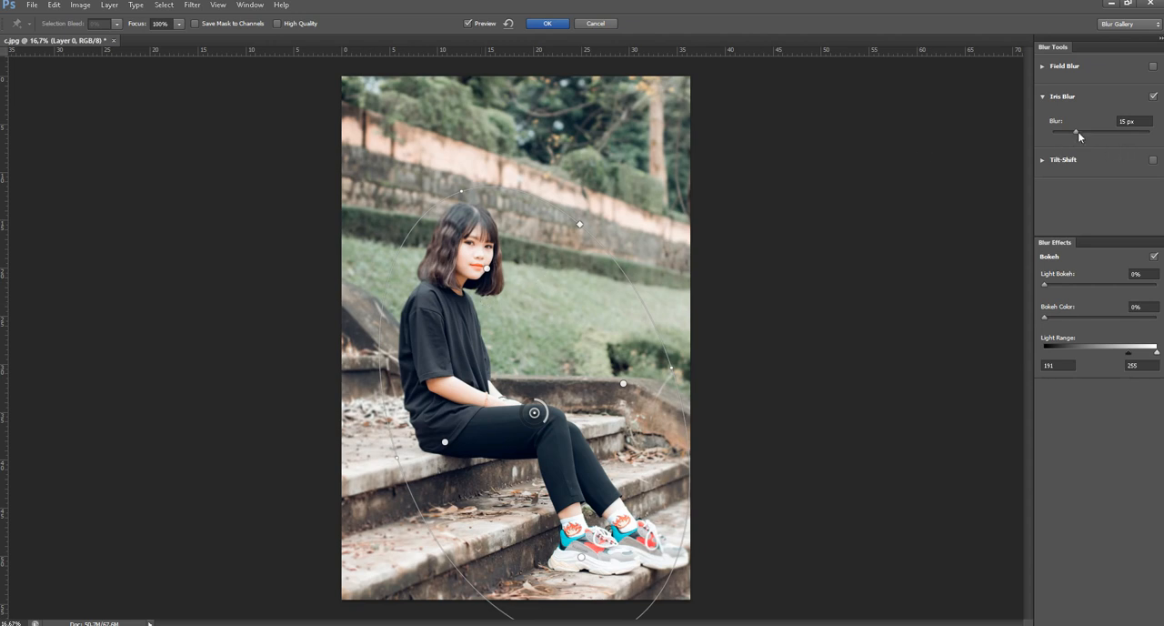
# Set the Iris Blur amount to 40 px, recentre the ellipse beside the woman's forearm, and apply the filter.
pyautogui.moveTo(1077, 131); pyautogui.dragTo(1091, 135)
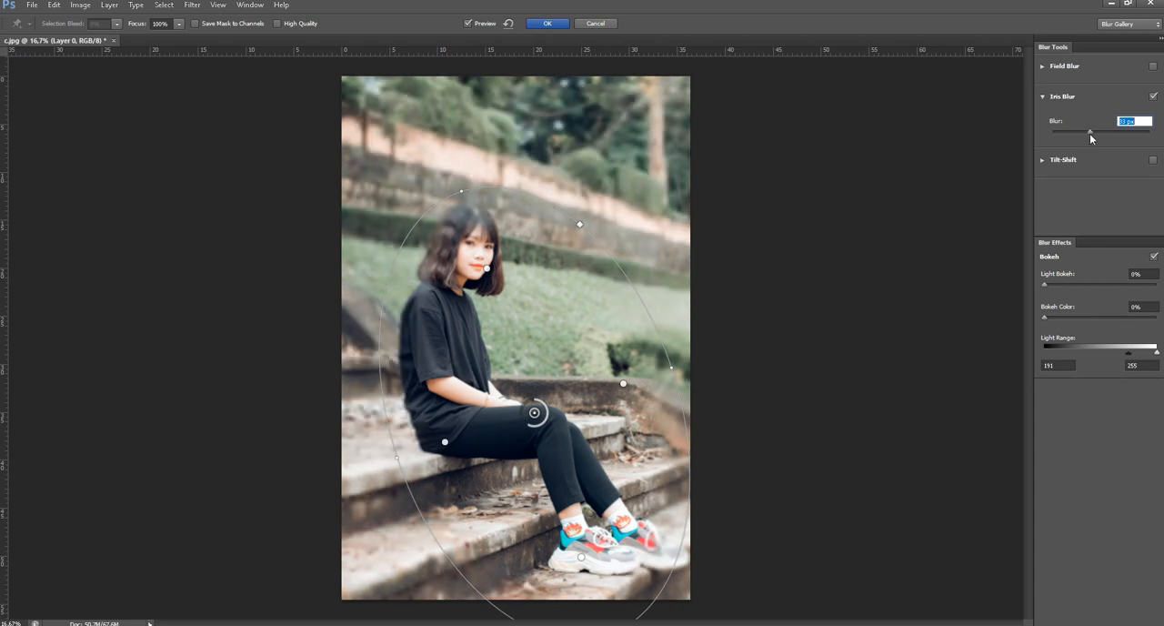
pyautogui.click(1108, 134)
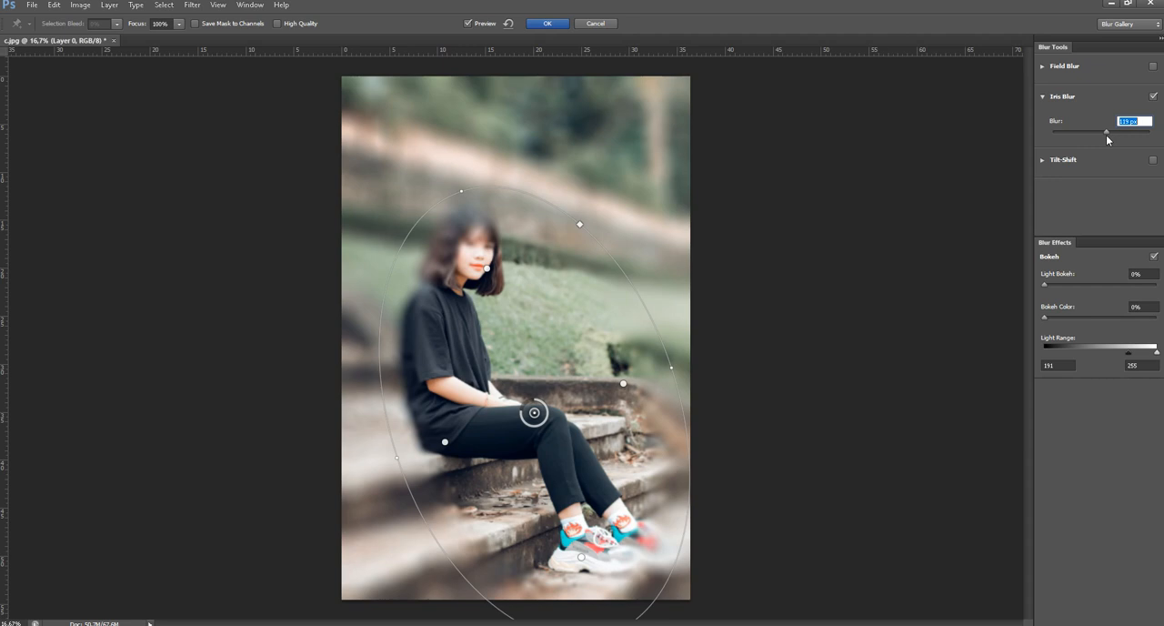
pyautogui.moveTo(1105, 135); pyautogui.dragTo(1083, 134)
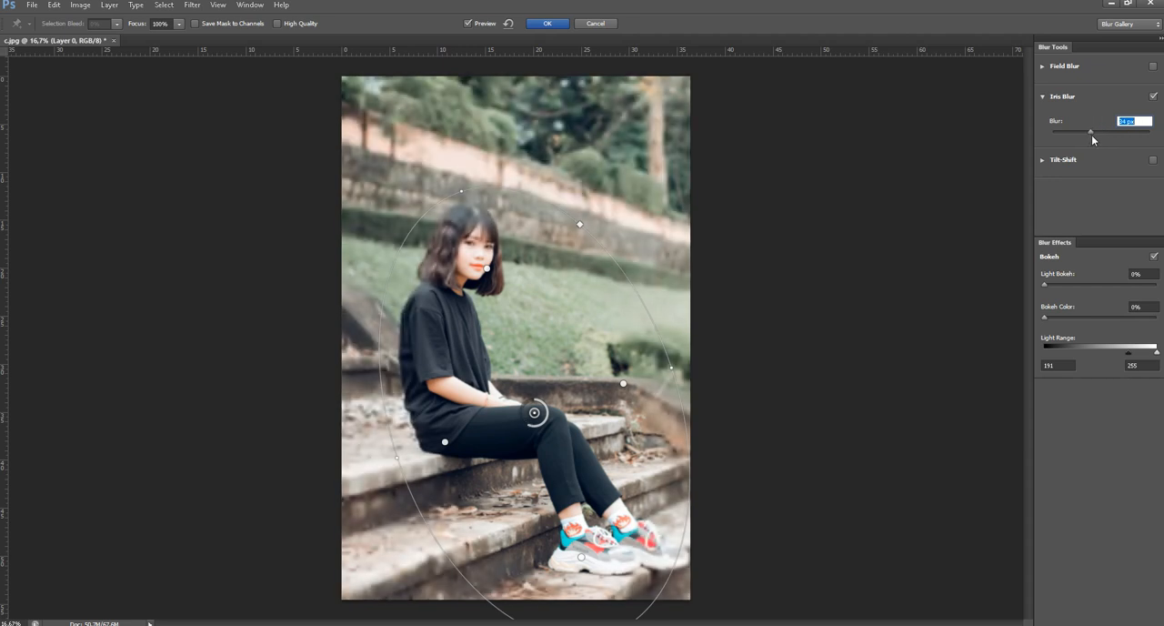
pyautogui.moveTo(1092, 135); pyautogui.dragTo(1093, 136)
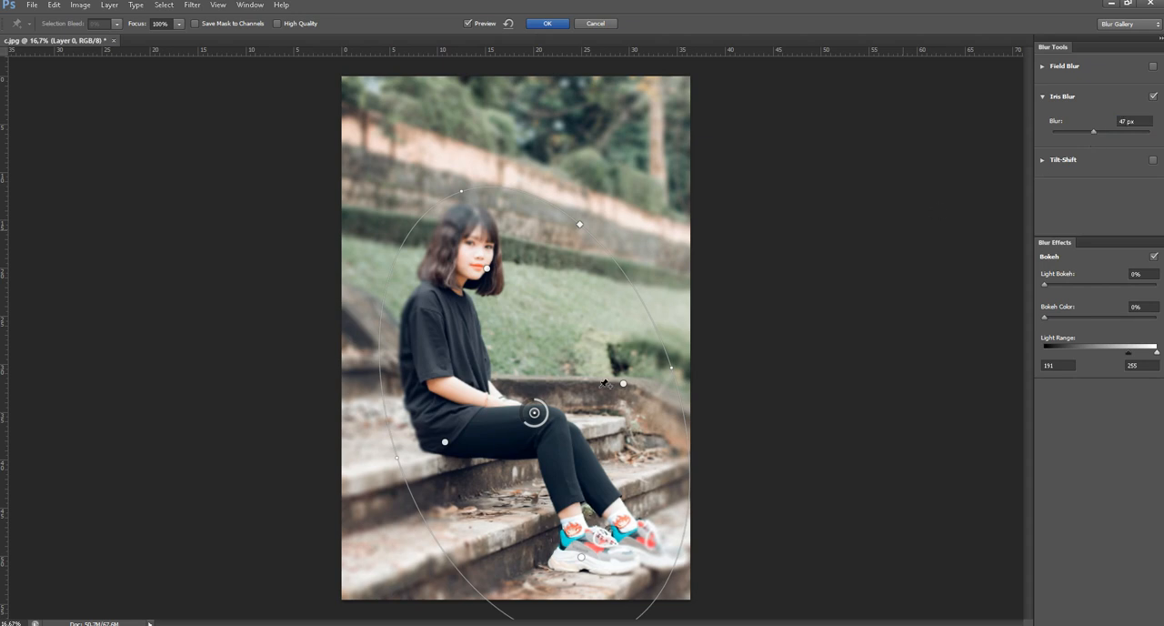
pyautogui.moveTo(545, 428)
pyautogui.mouseDown()
pyautogui.moveTo(540, 414)
pyautogui.moveTo(525, 421)
pyautogui.mouseUp()
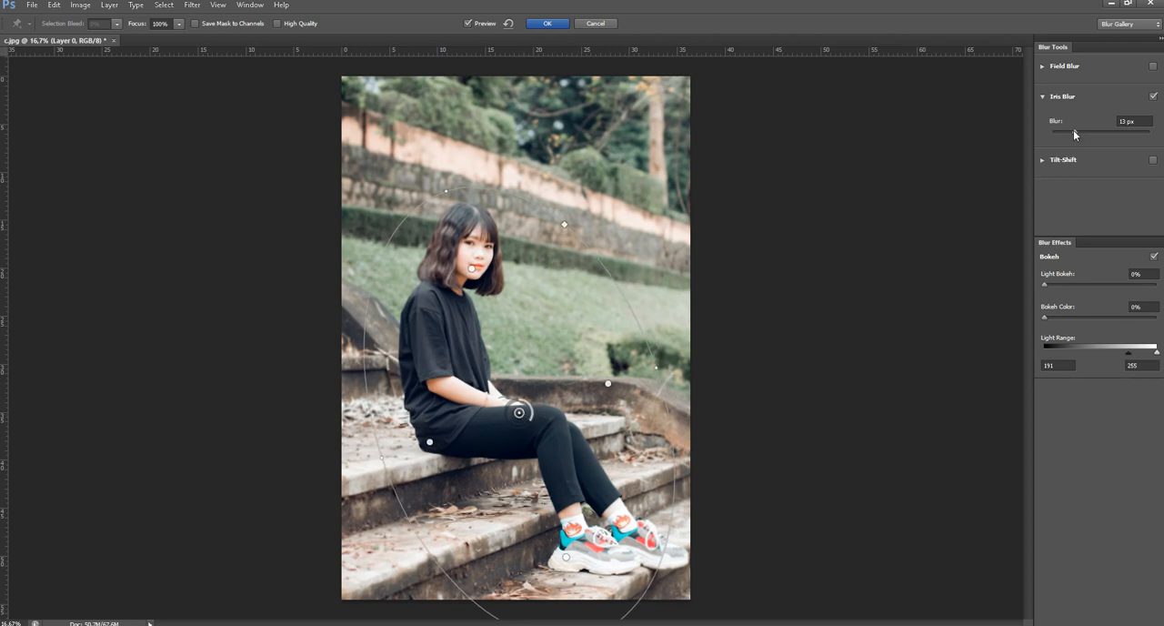
pyautogui.moveTo(1074, 131); pyautogui.dragTo(1082, 136)
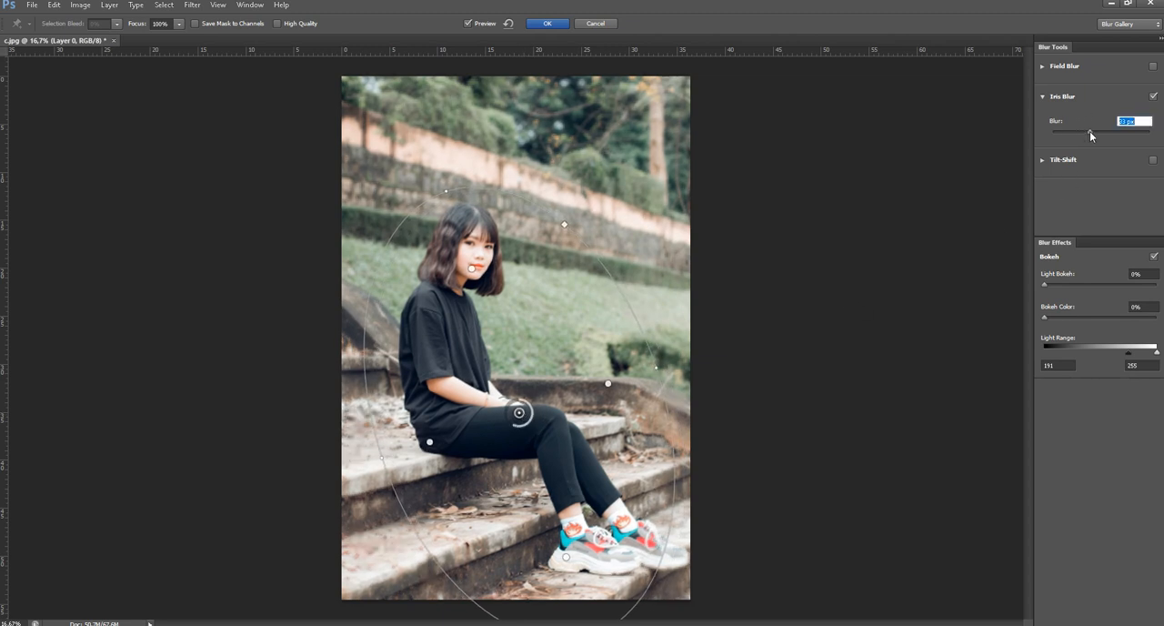
pyautogui.click(1089, 131)
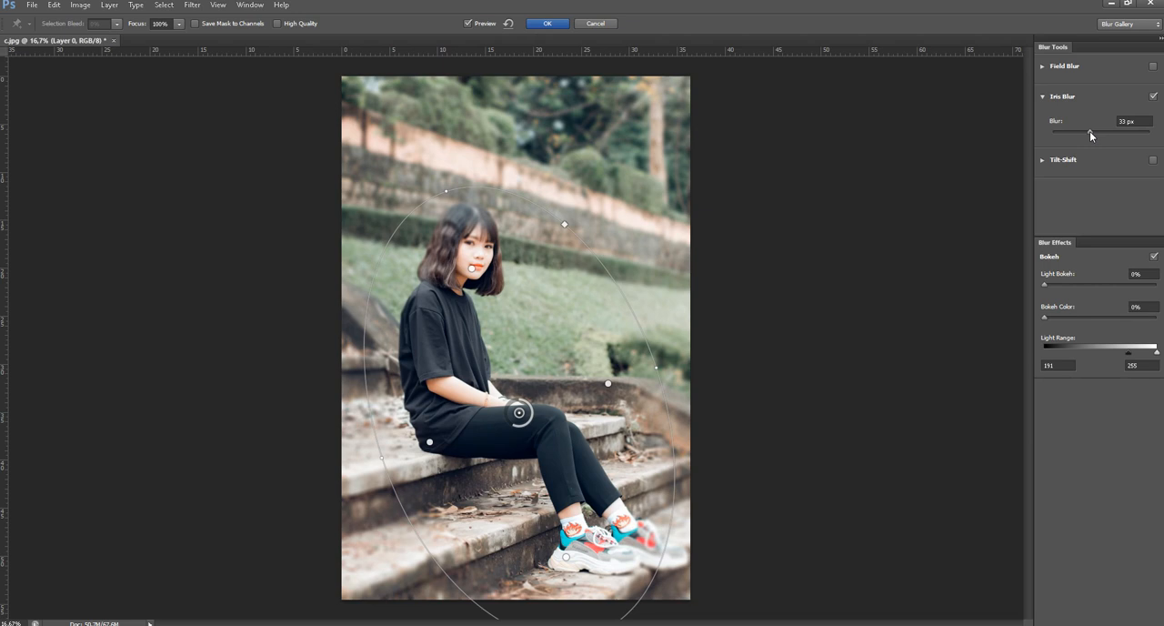
pyautogui.moveTo(1090, 130); pyautogui.dragTo(1093, 133)
pyautogui.moveTo(518, 412); pyautogui.dragTo(496, 371)
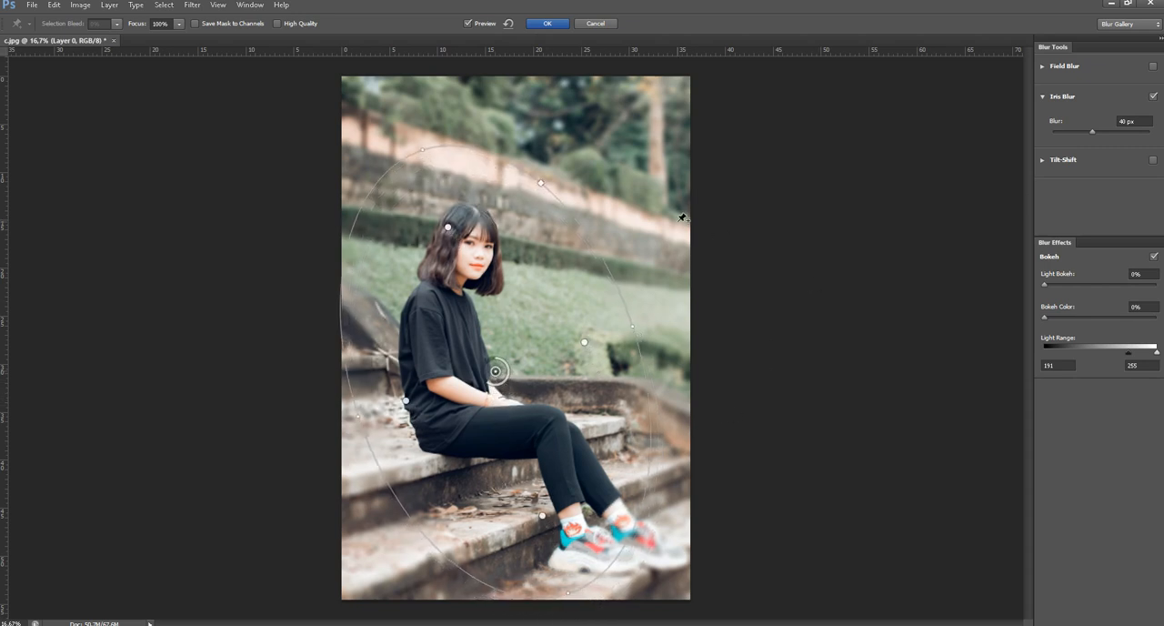
pyautogui.click(546, 23)
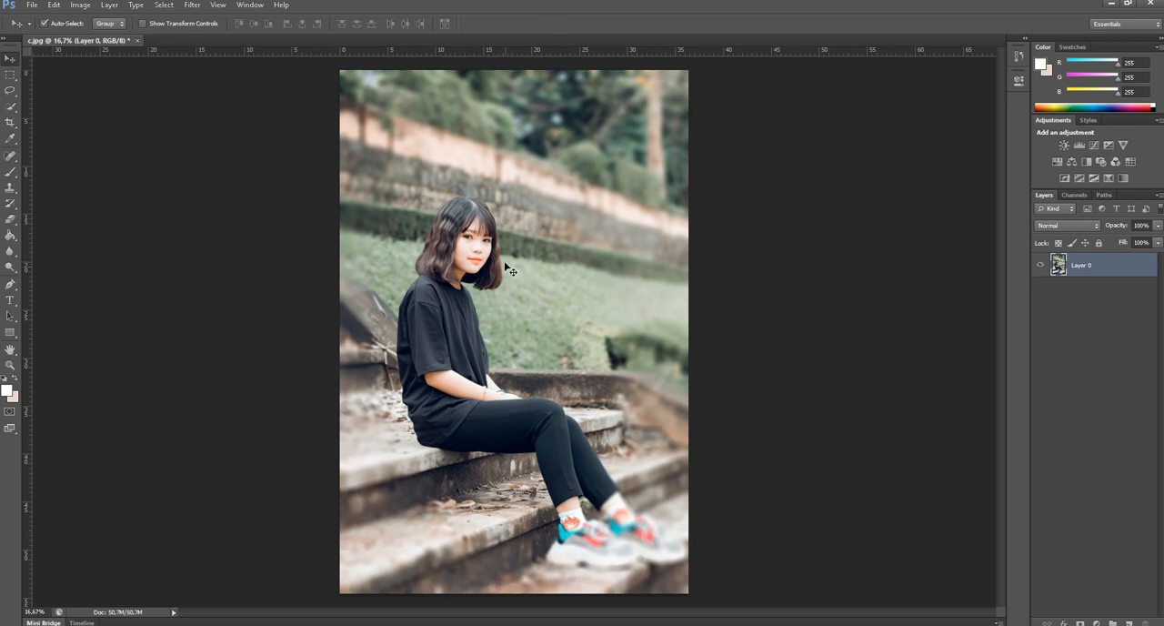
# Close c.jpg without saving the Iris Blur and reopen the original image from the desktop.
pyautogui.click(137, 41)
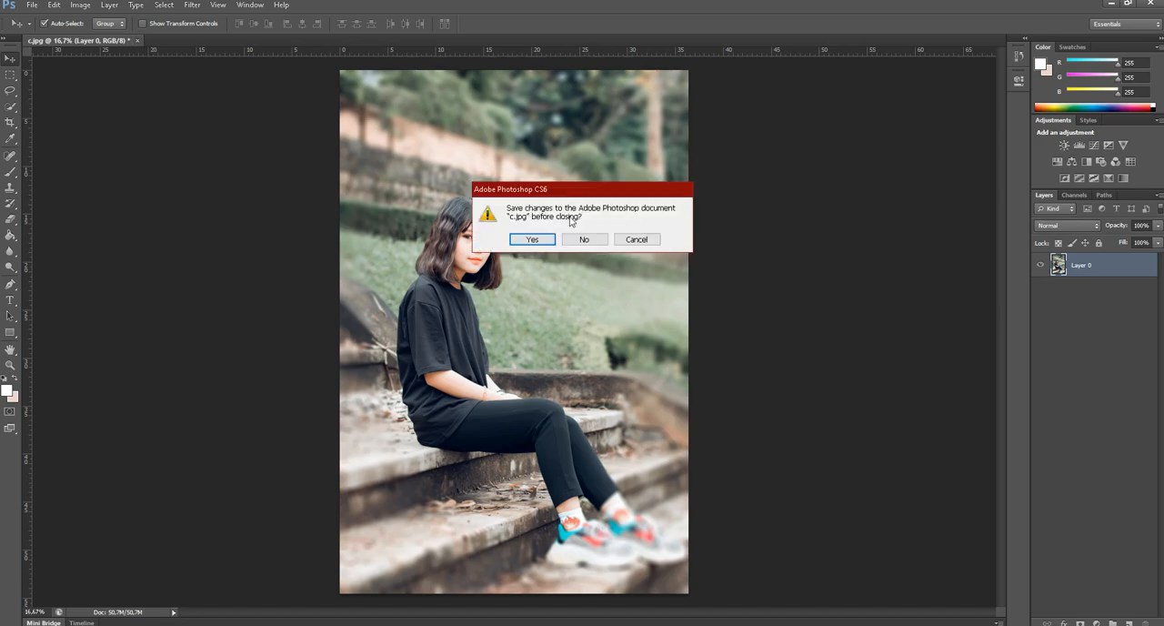
pyautogui.click(590, 240)
pyautogui.press('super+d')
pyautogui.doubleClick(627, 326)
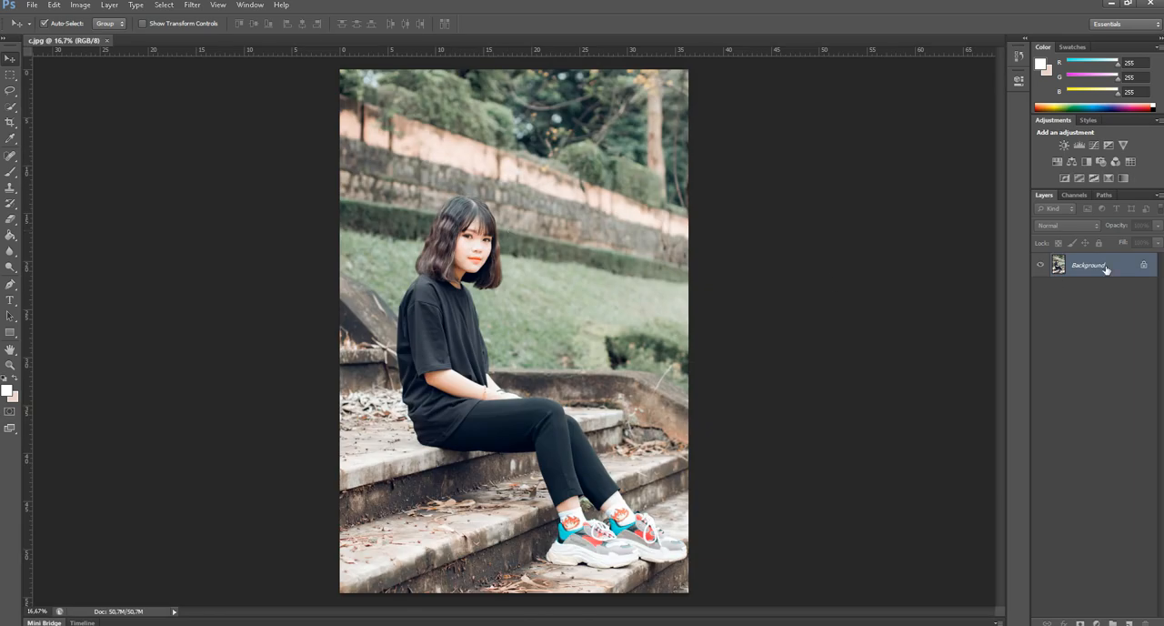
# Convert the locked Background into a regular layer named Layer 0 and start the Tilt-Shift blur on it.
pyautogui.doubleClick(1087, 265)
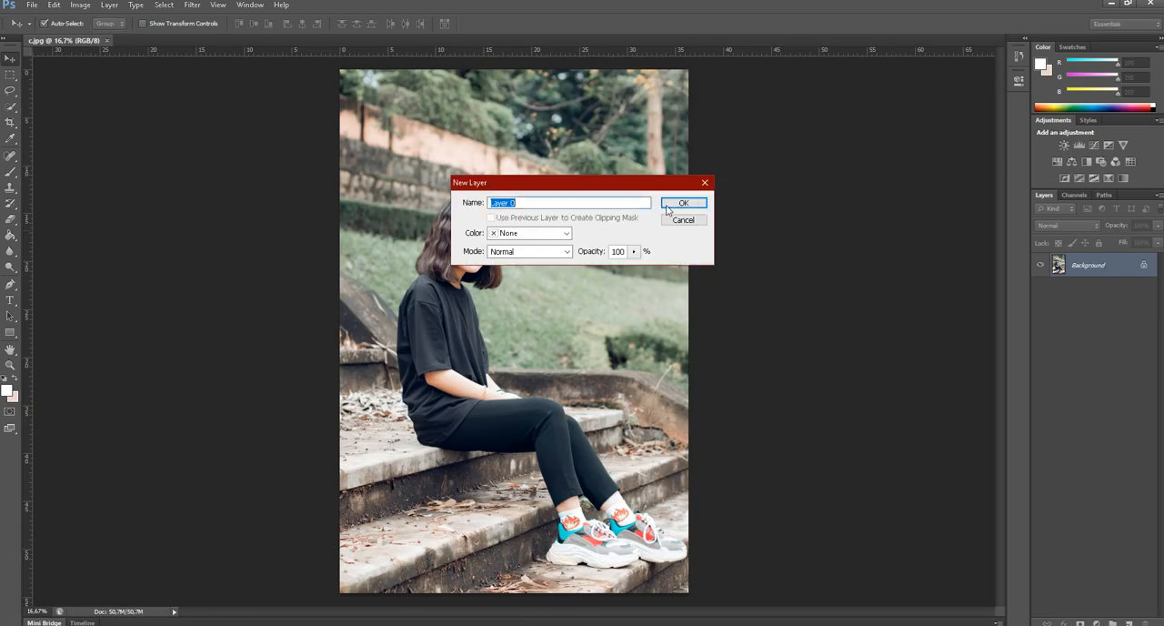
pyautogui.click(682, 202)
pyautogui.click(192, 5)
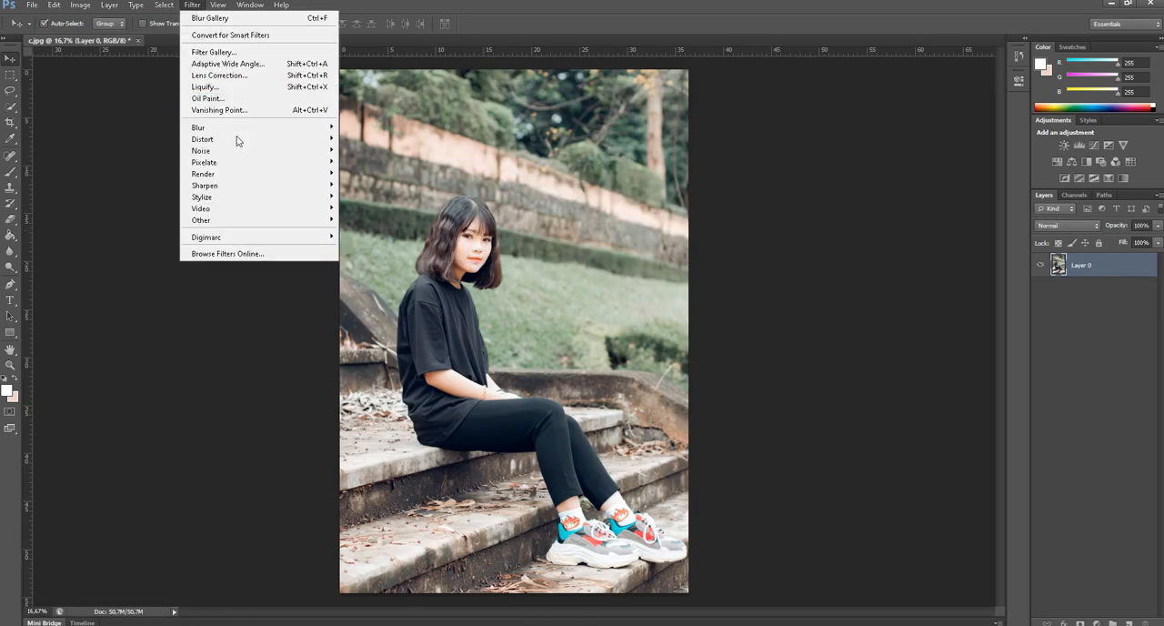
pyautogui.moveTo(234, 137)
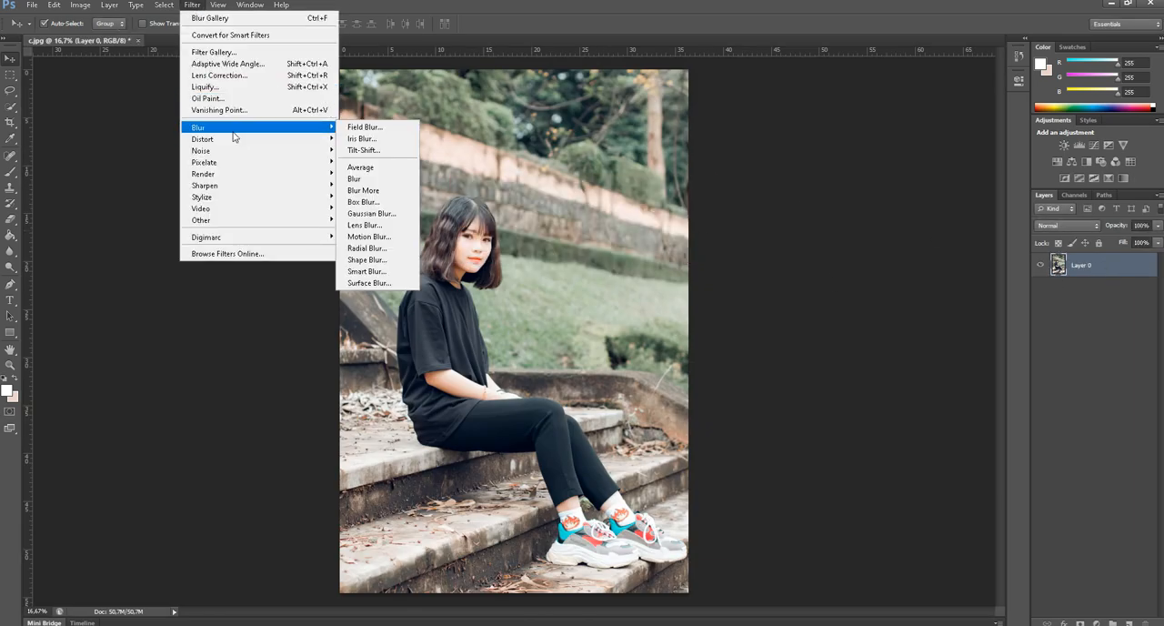
pyautogui.click(364, 151)
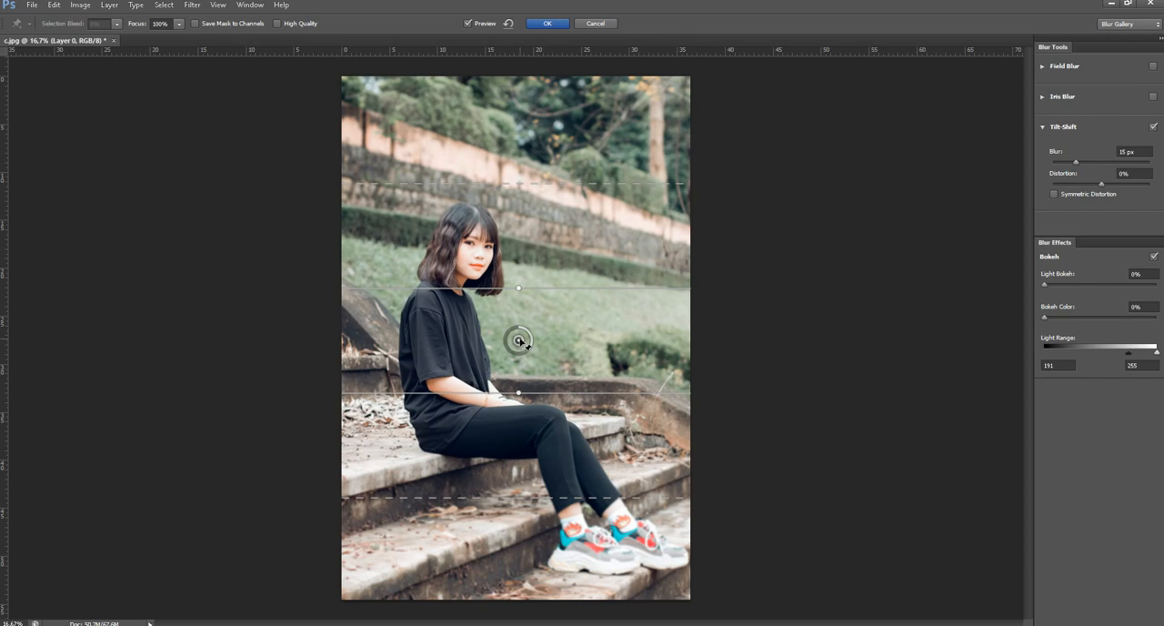
# Centre the Tilt-Shift focus band on the woman's chest and set the blur to 35 px.
pyautogui.moveTo(517, 330); pyautogui.dragTo(466, 325)
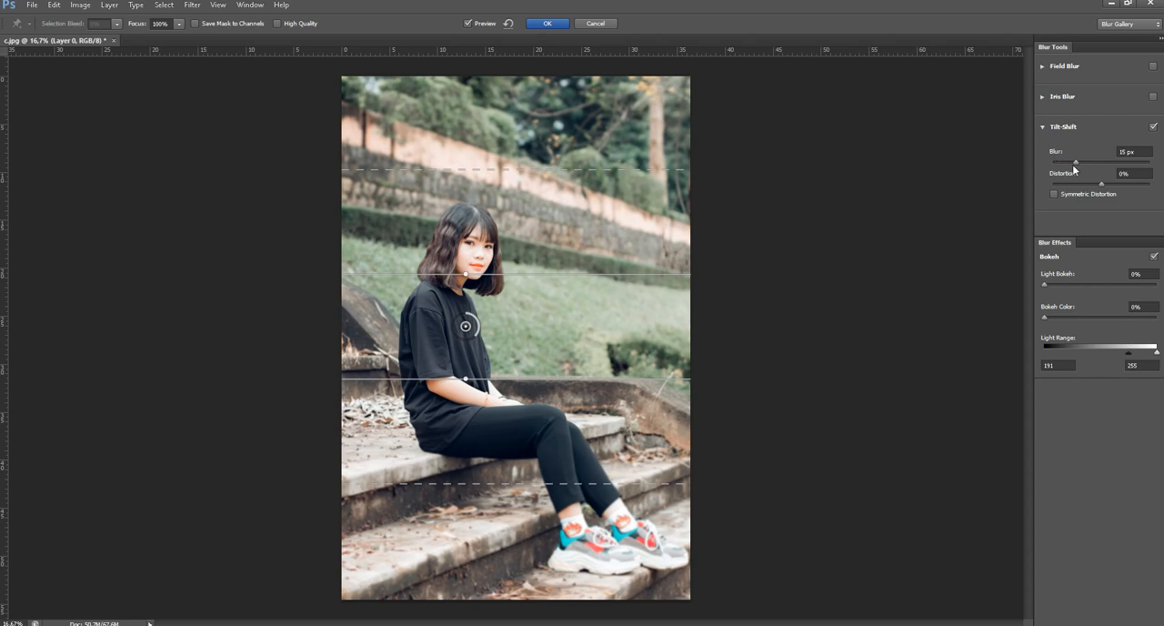
pyautogui.moveTo(1074, 164)
pyautogui.mouseDown()
pyautogui.moveTo(1105, 166)
pyautogui.moveTo(1090, 166)
pyautogui.mouseUp()
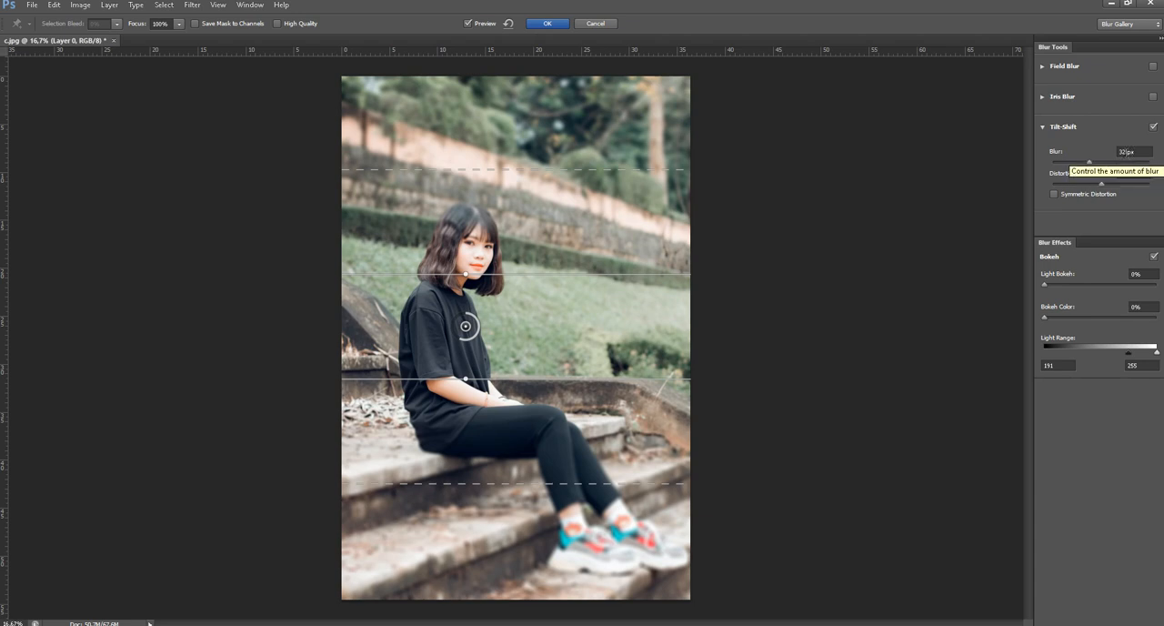
pyautogui.click(1119, 151)
pyautogui.write('35')
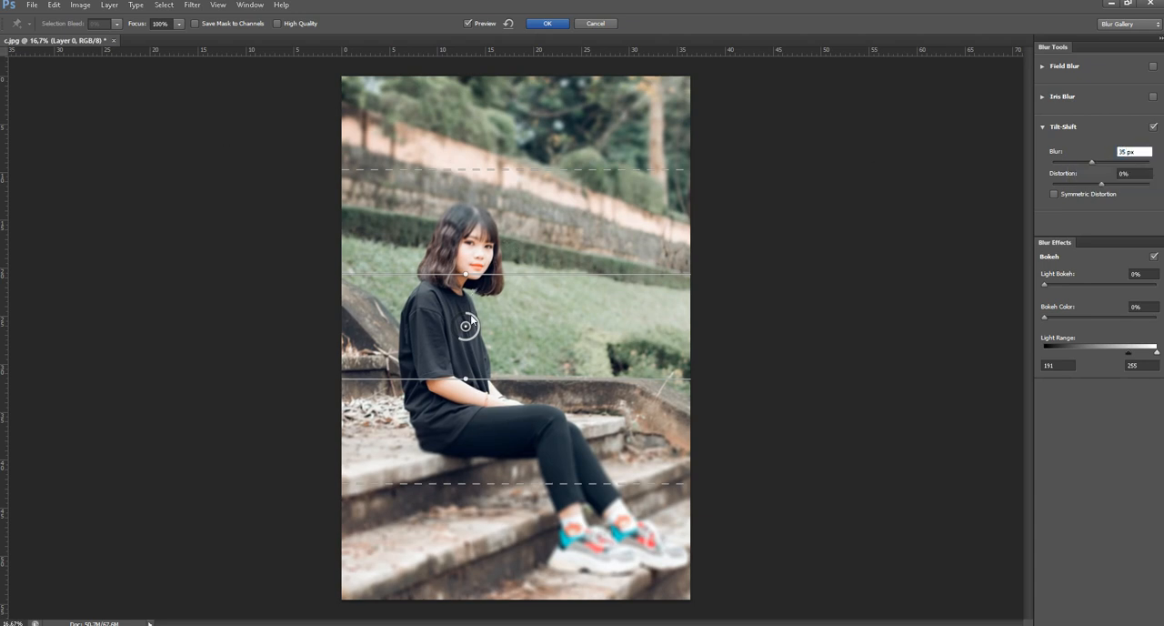
# Move the Tilt-Shift focus band up to the woman's neckline, raise the blur to 64 px, and apply the filter.
pyautogui.click(470, 313)
pyautogui.moveTo(472, 317)
pyautogui.mouseDown()
pyautogui.moveTo(472, 307)
pyautogui.moveTo(476, 337)
pyautogui.moveTo(476, 310)
pyautogui.mouseUp()
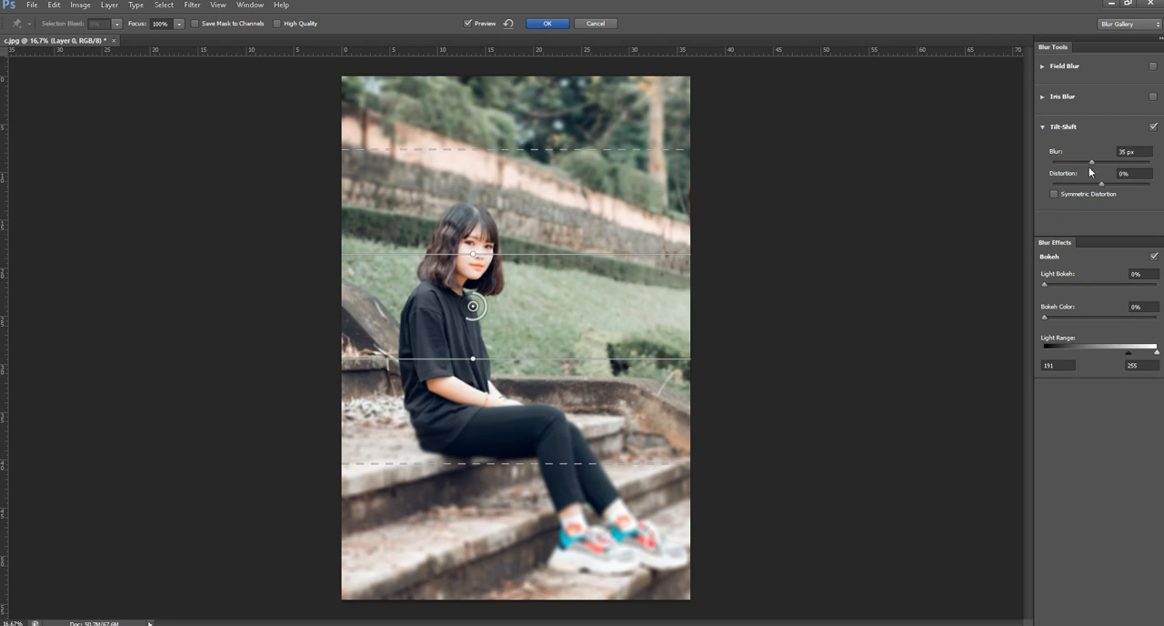
pyautogui.moveTo(1091, 162); pyautogui.dragTo(1096, 162)
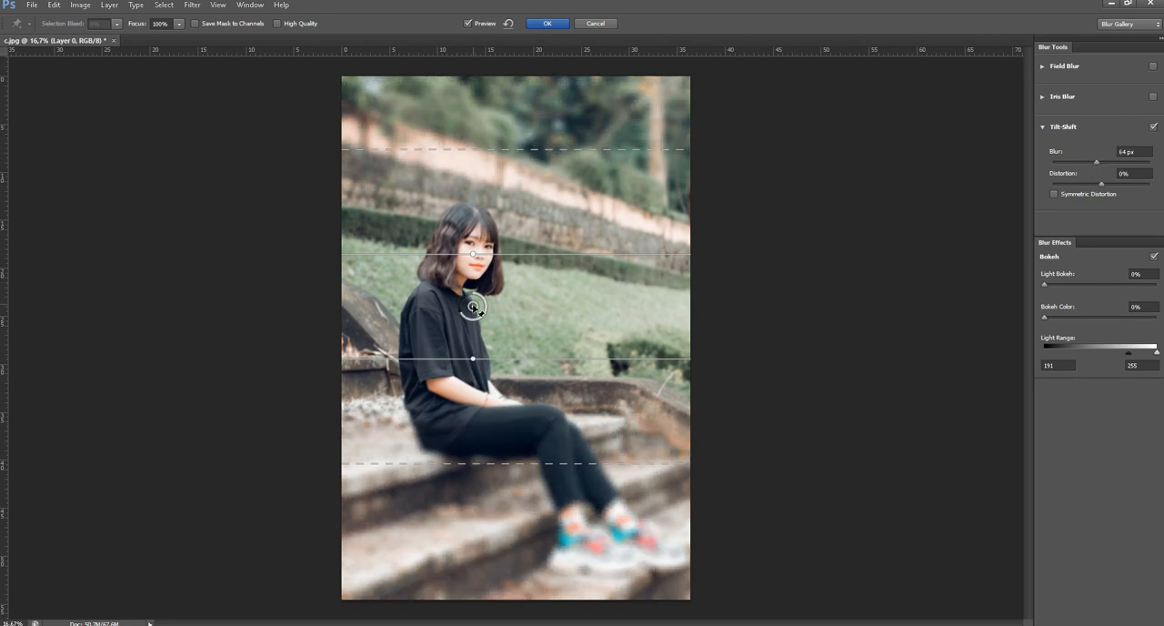
pyautogui.moveTo(479, 311); pyautogui.dragTo(480, 305)
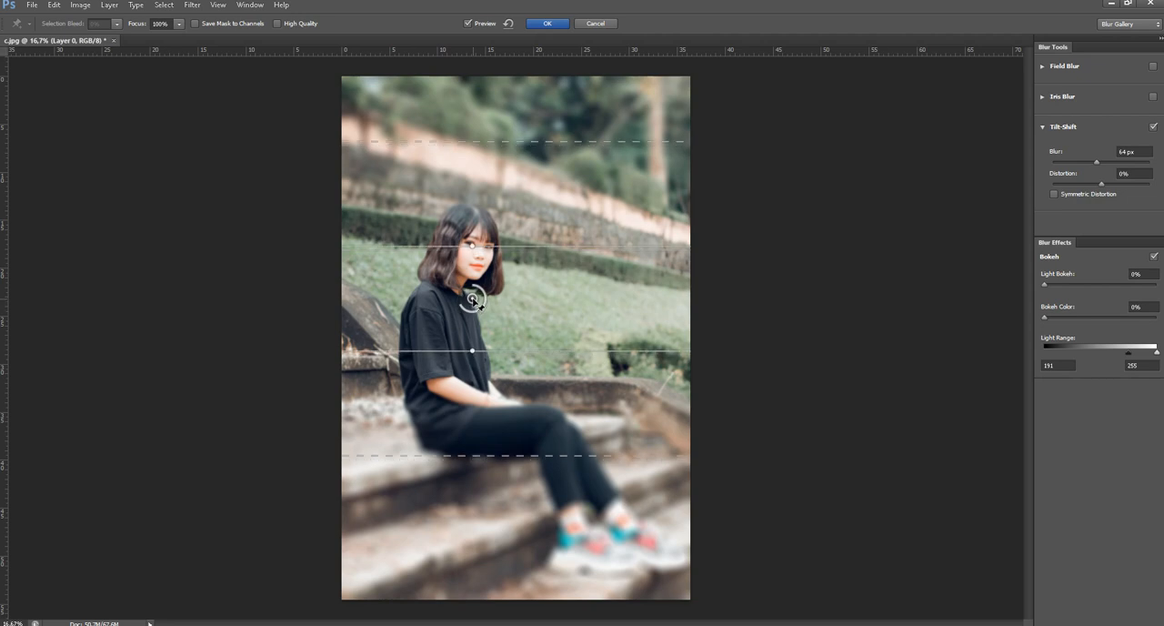
pyautogui.click(546, 22)
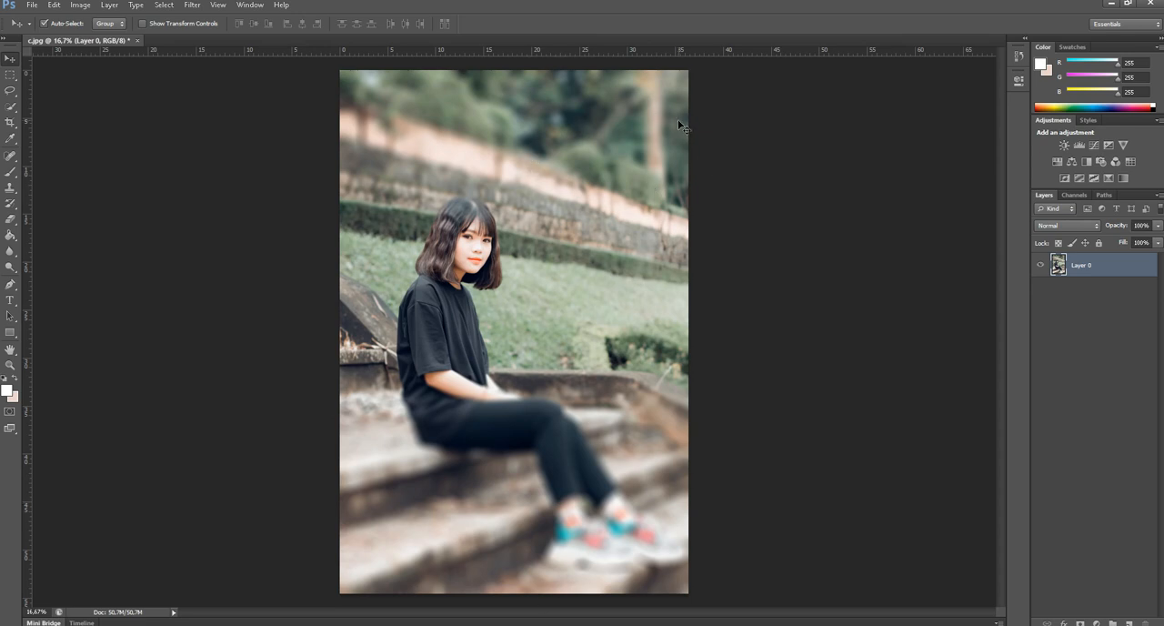
# Examine the Tilt-Shift result up close on the woman's face, torso, legs and shoes, and return to the full image.
pyautogui.hotkey('ctrl', '+')
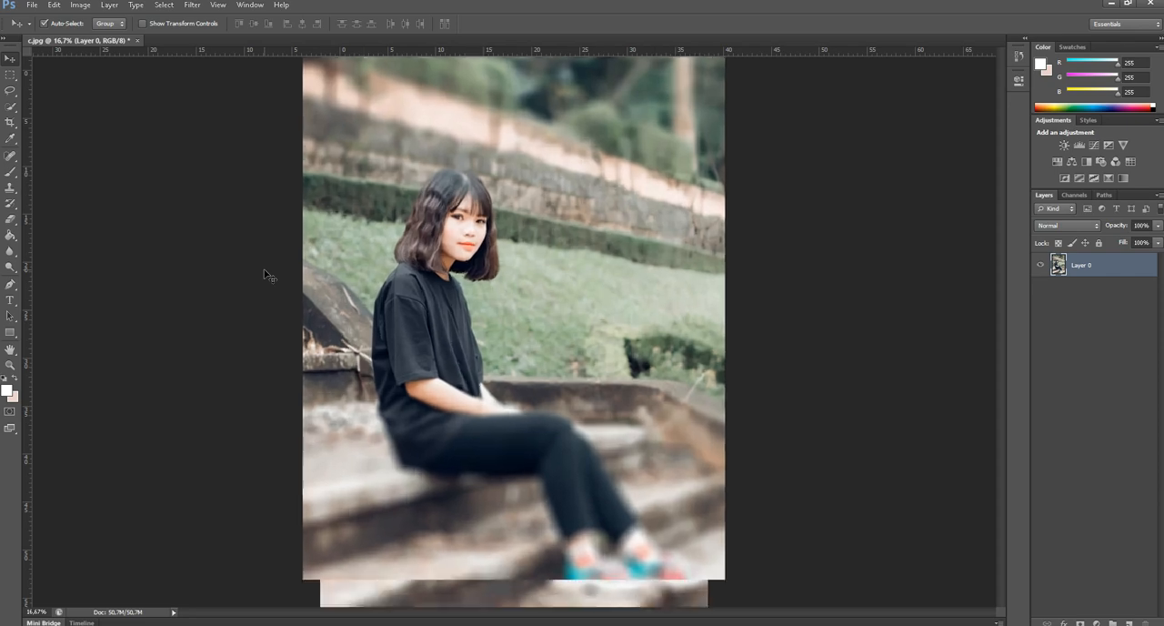
pyautogui.hotkey('ctrl', '+')
pyautogui.hotkey('ctrl', '+')
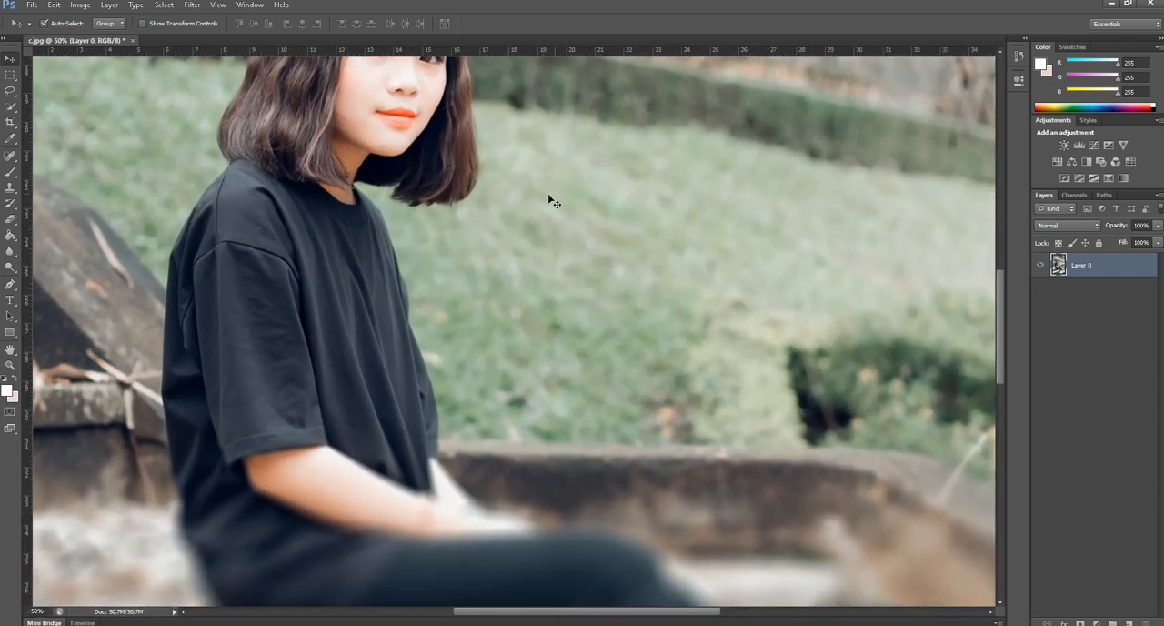
pyautogui.moveTo(548, 197); pyautogui.dragTo(735, 433)
pyautogui.hotkey('ctrl', 'z')
pyautogui.hotkey('ctrl', '-')
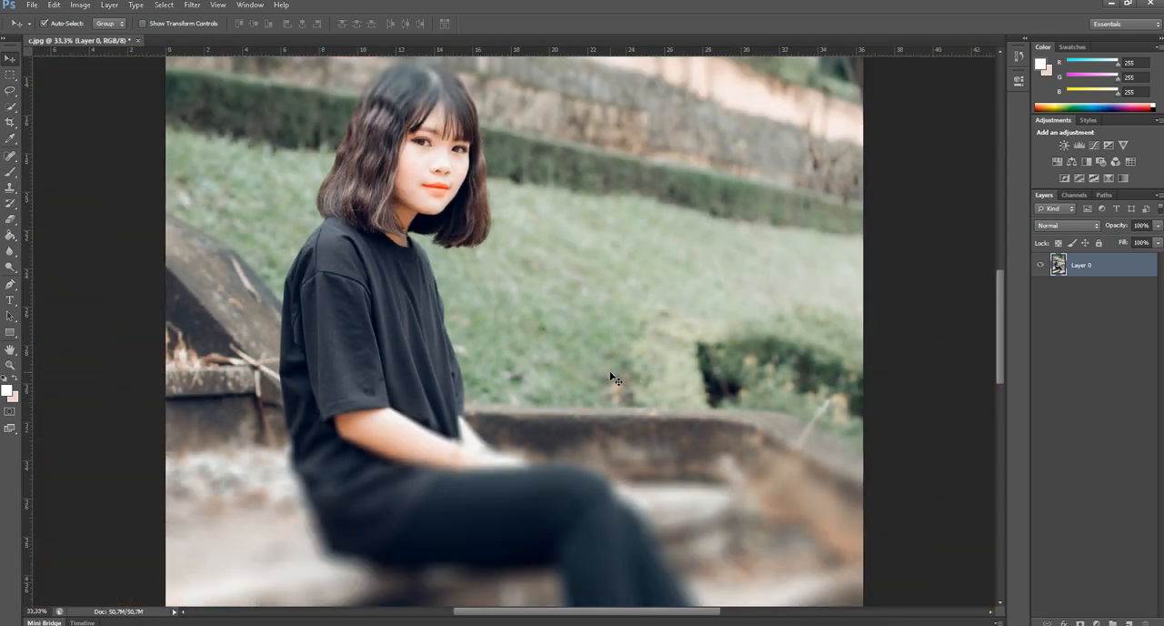
pyautogui.moveTo(613, 346); pyautogui.dragTo(609, 242)
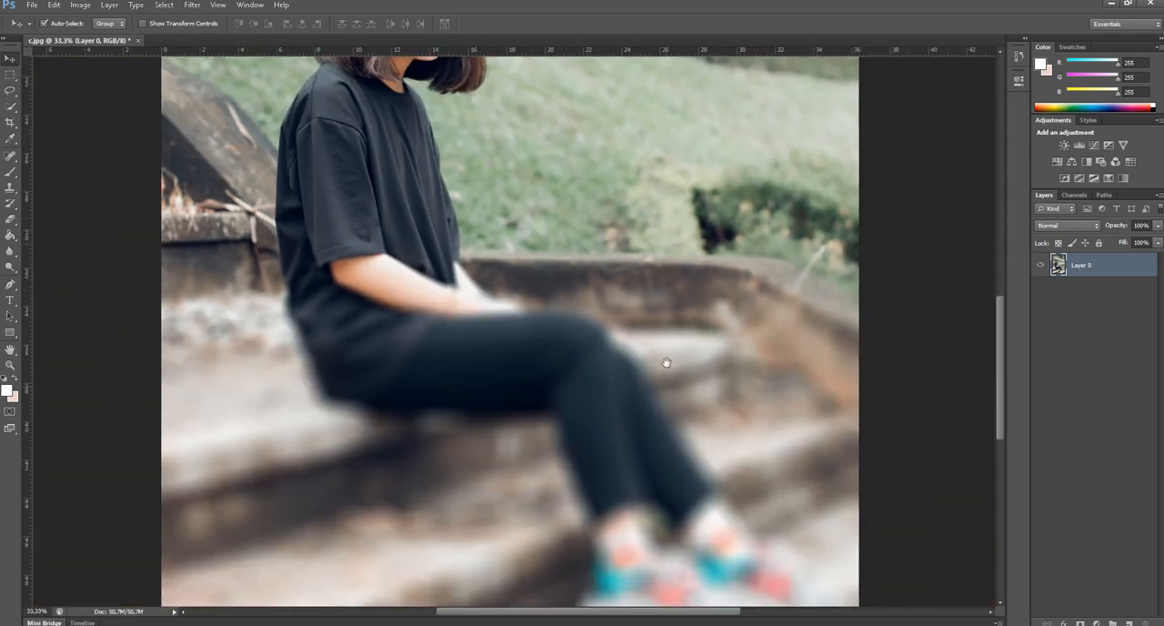
pyautogui.moveTo(668, 363); pyautogui.dragTo(670, 260)
pyautogui.hotkey('ctrl', '-')
pyautogui.hotkey('ctrl', '-')
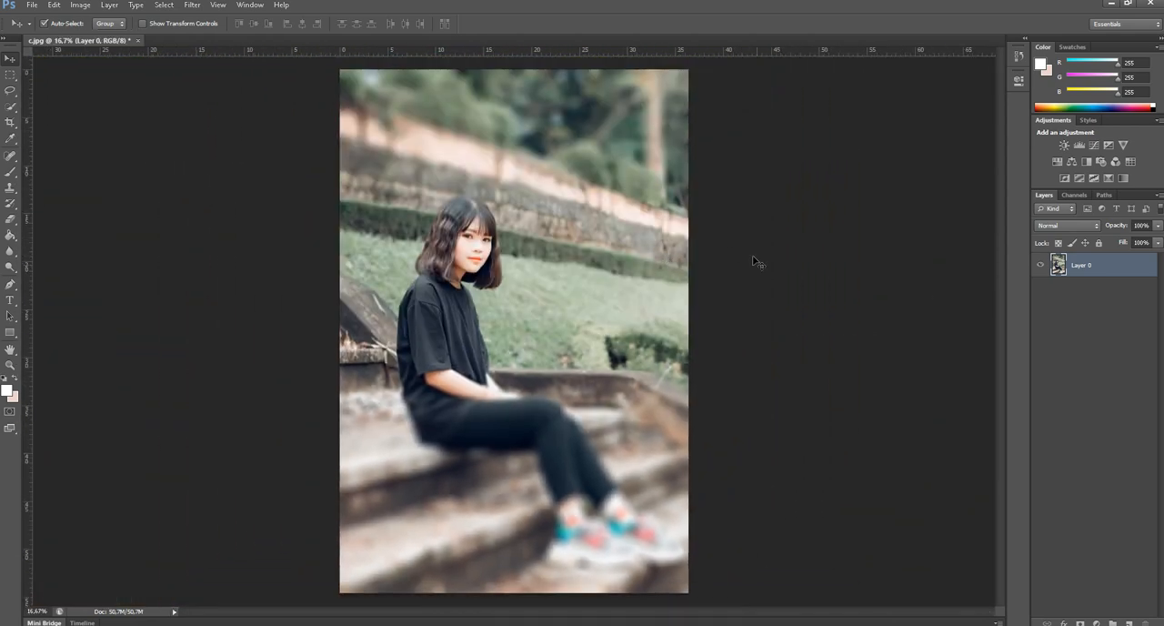